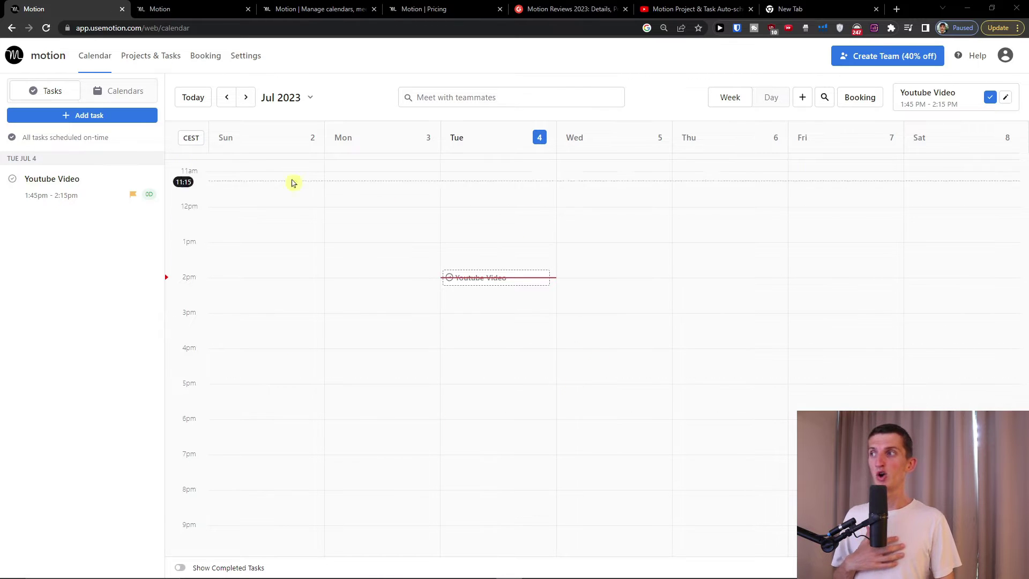
- Discard a new task draft and go to the Projects & Tasks overview
{"action": "left_click", "coordinate": [69, 114]}
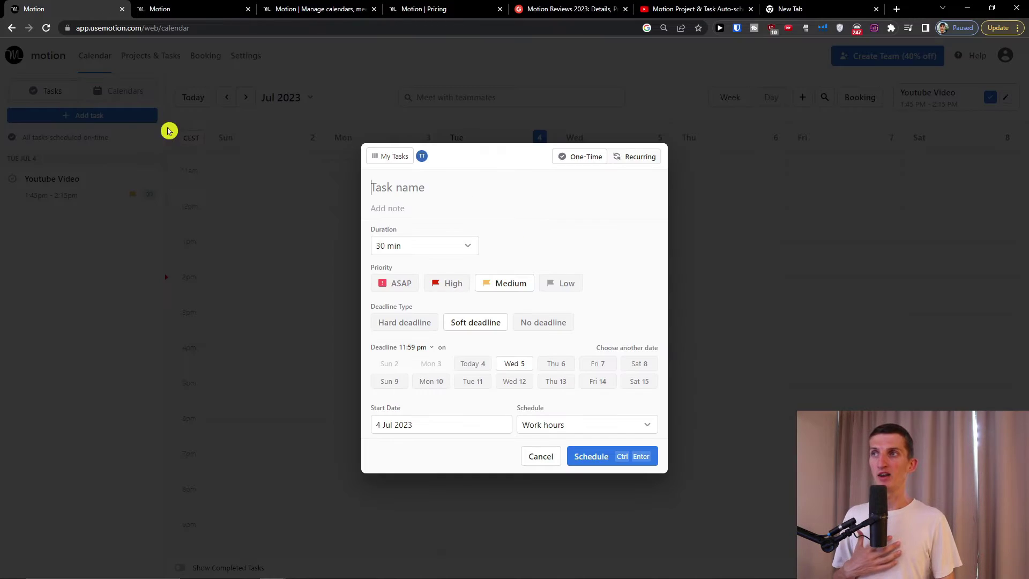
{"action": "left_click", "coordinate": [752, 320]}
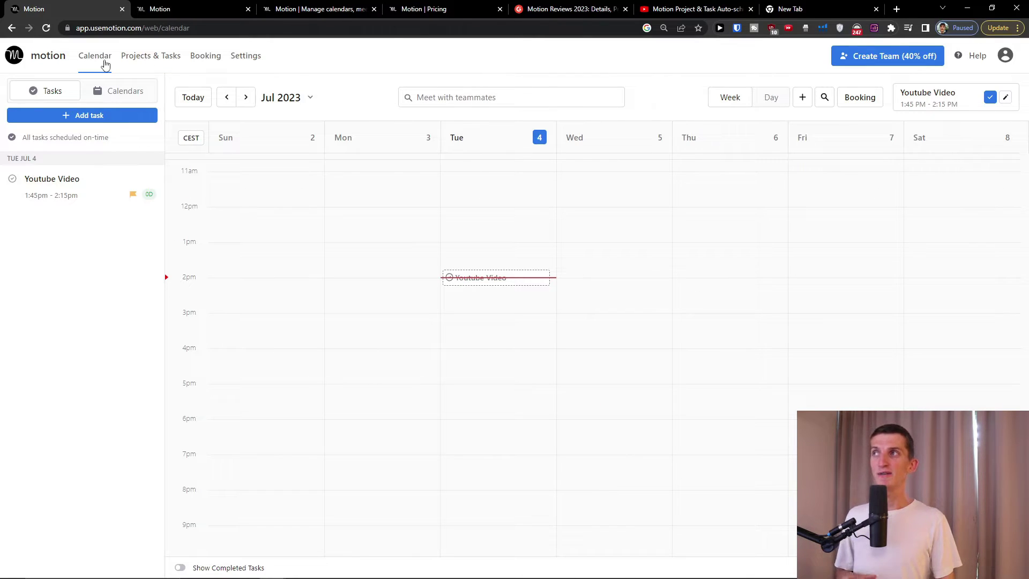
{"action": "left_click", "coordinate": [144, 64]}
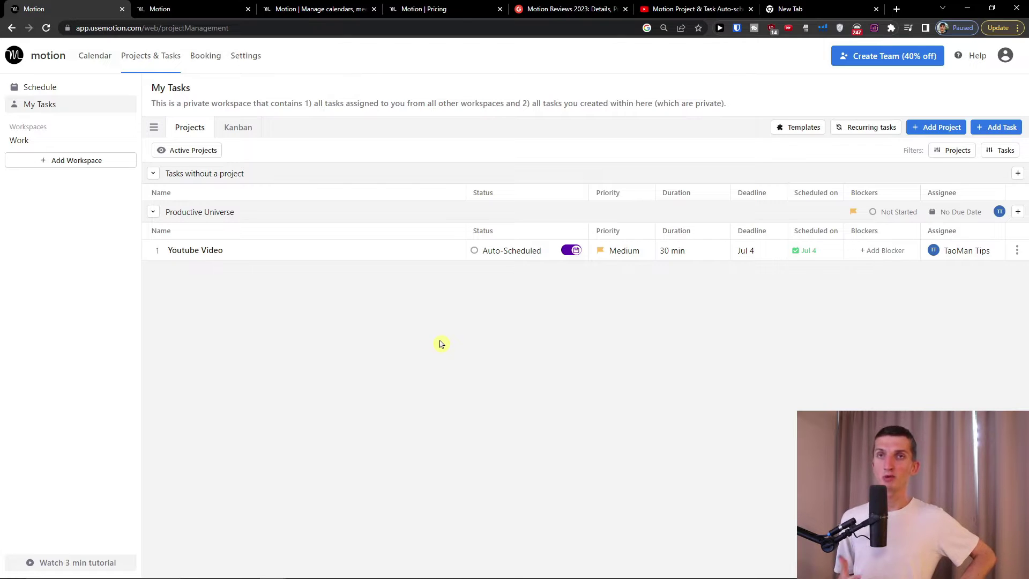
- View My Tasks as a priority Kanban board, check Group By, return to the list, then open Booking
{"action": "left_click", "coordinate": [239, 137]}
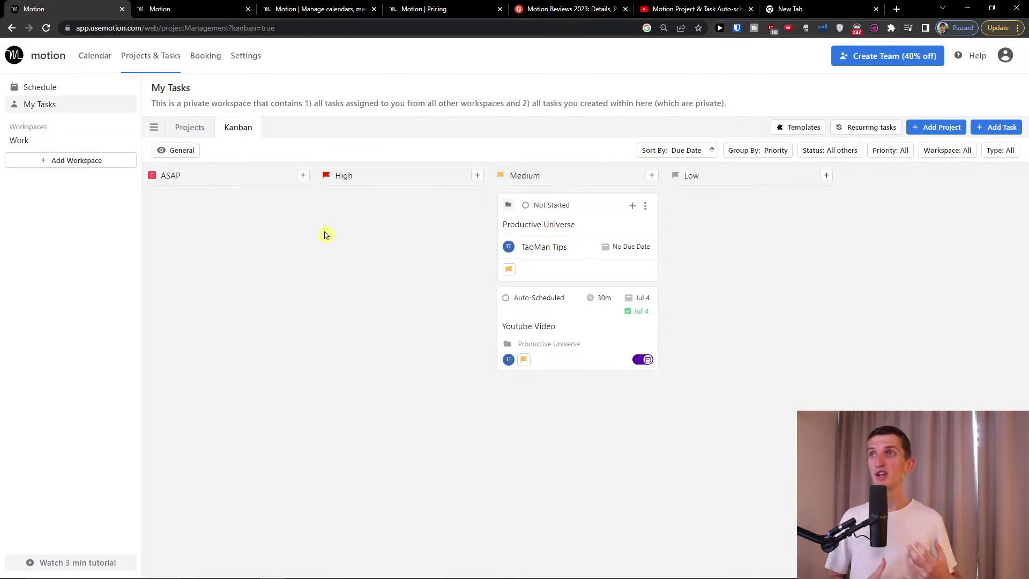
{"action": "left_click", "coordinate": [751, 154]}
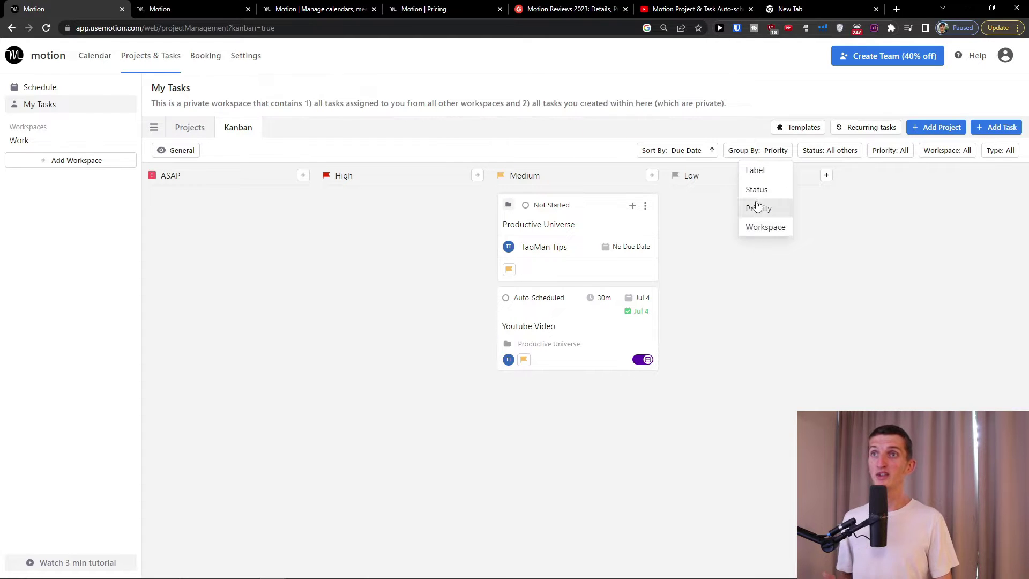
{"action": "left_click", "coordinate": [206, 129]}
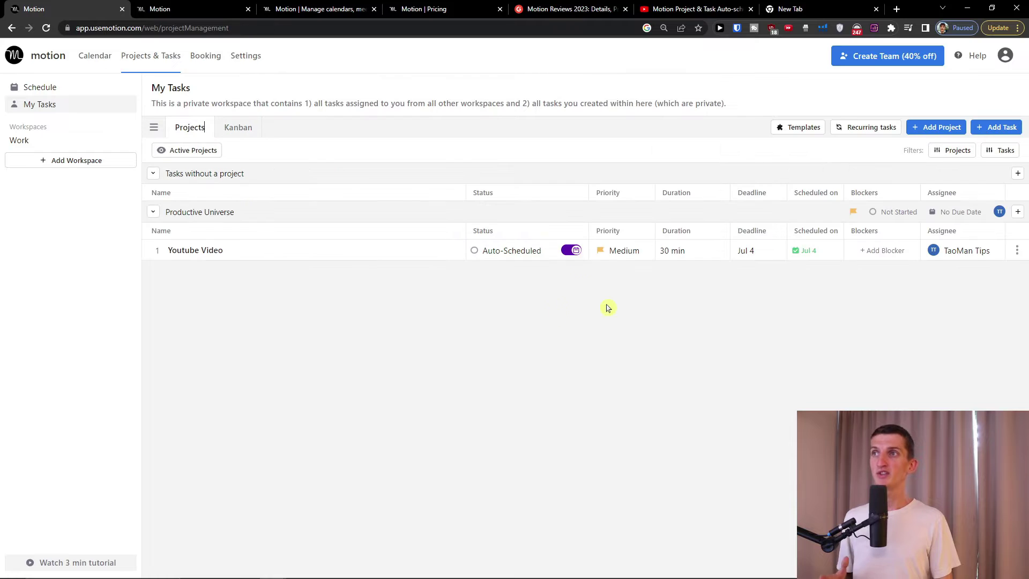
{"action": "left_click", "coordinate": [206, 56]}
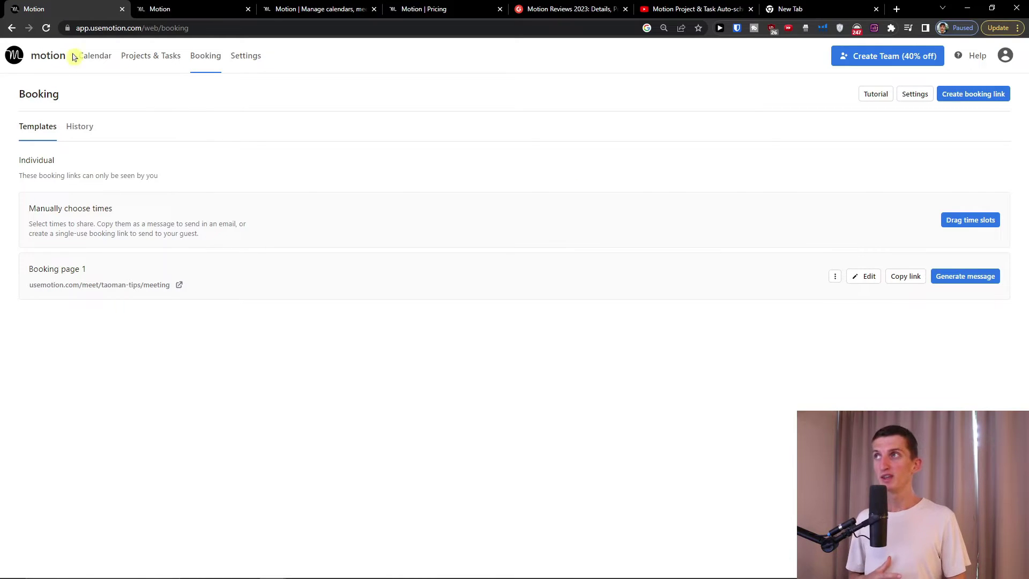
- Go back from the Booking page to the July 2023 week calendar
{"action": "left_click", "coordinate": [93, 59]}
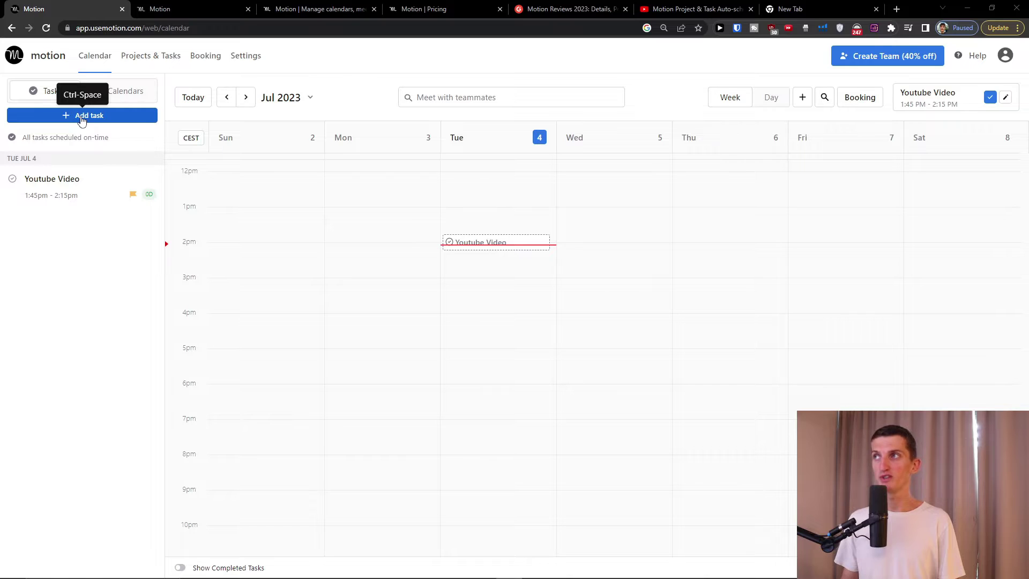
{"action": "left_click", "coordinate": [81, 116]}
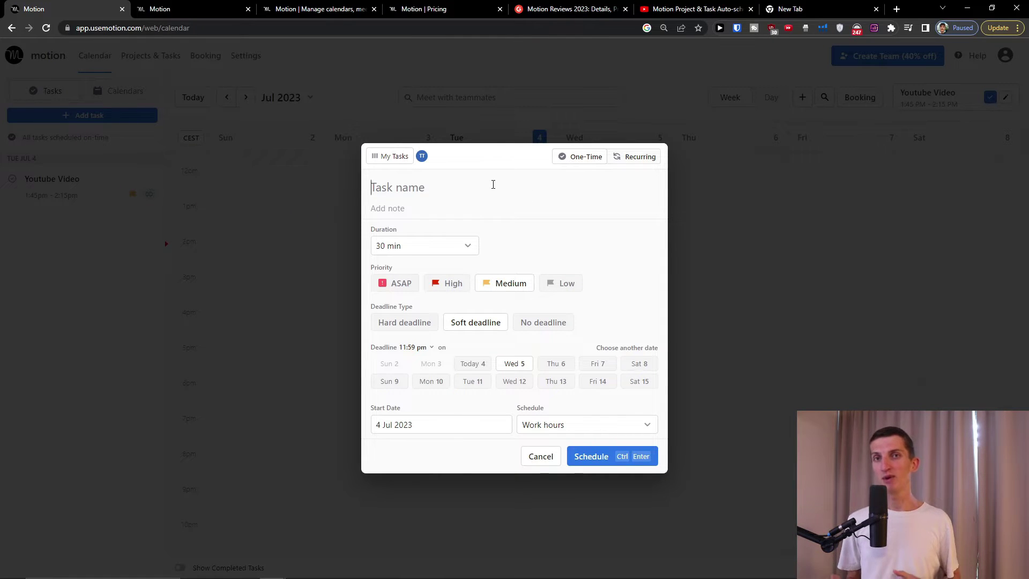
- Name the new task 'Contact a sponsor' and magnify the page to 175%
{"action": "type", "text": "R"}
{"action": "key", "text": "BackSpace"}
{"action": "type", "text": "Record a vide"}
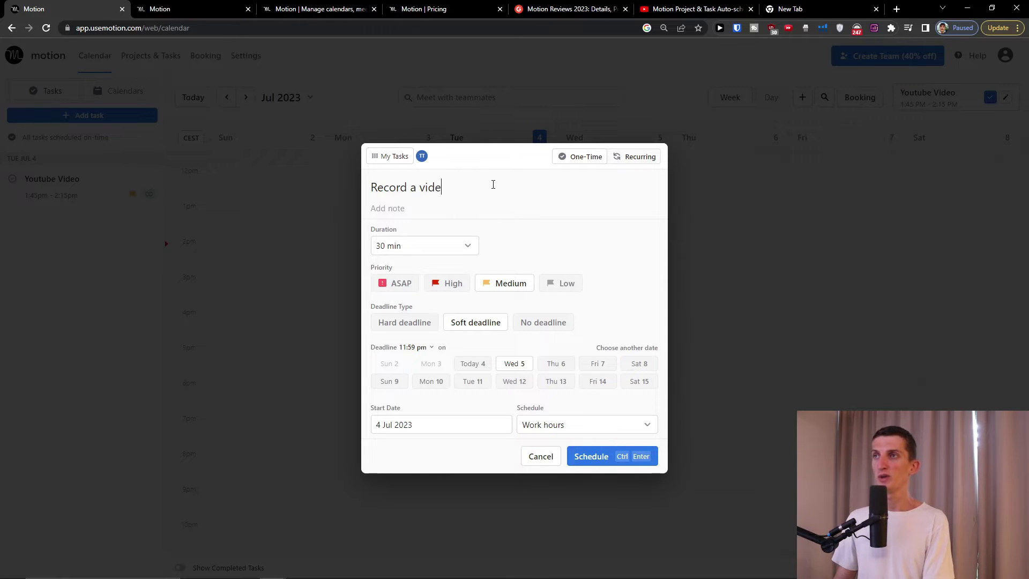
{"action": "key", "text": "ctrl+a"}
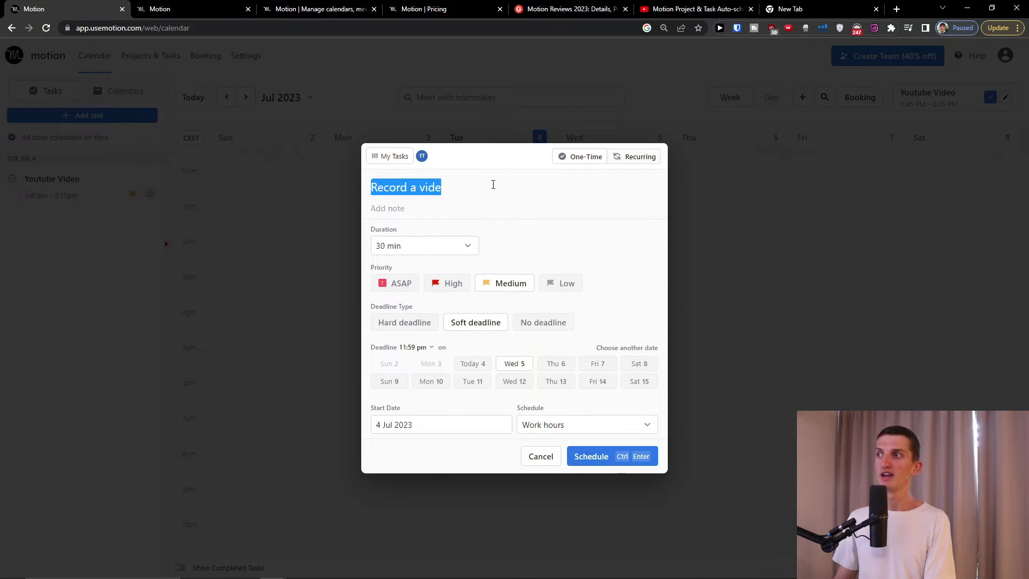
{"action": "type", "text": "Contact a sponso"}
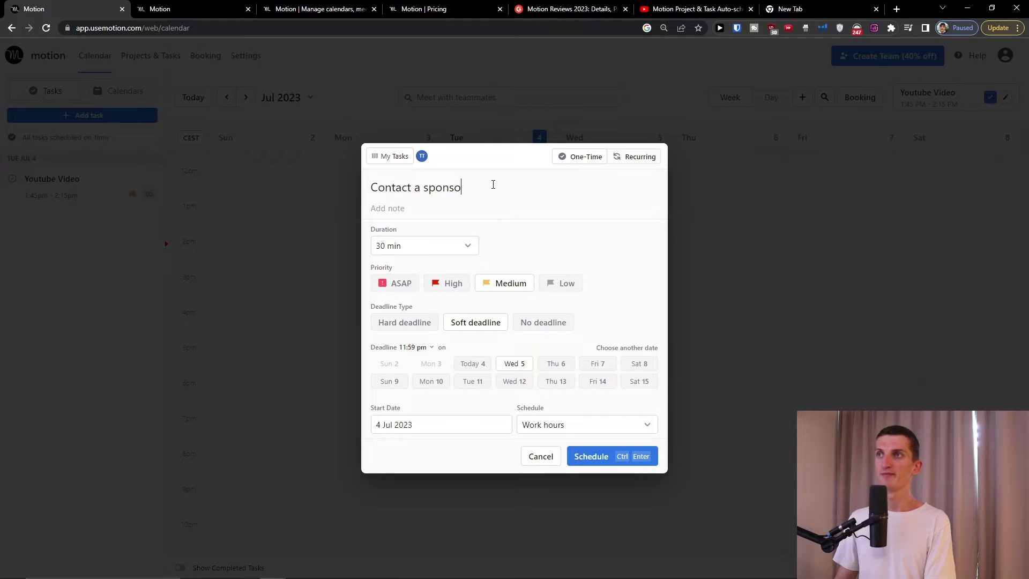
{"action": "type", "text": "r"}
{"action": "key", "text": "ctrl+plus"}
{"action": "key", "text": "ctrl+plus"}
{"action": "key", "text": "ctrl+plus"}
{"action": "key", "text": "ctrl+plus"}
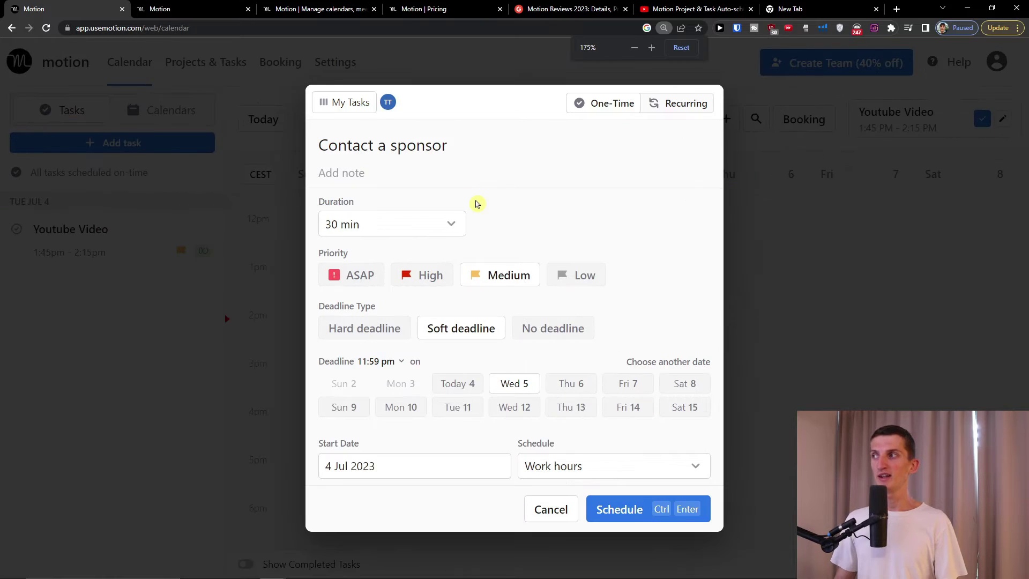
{"action": "left_click", "coordinate": [317, 90]}
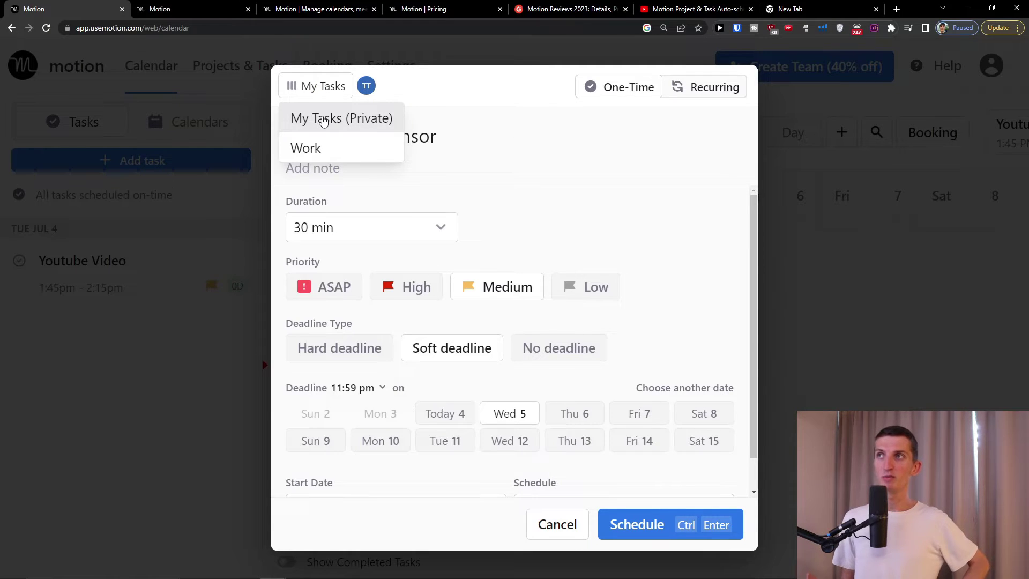
- Assign the task to the Work workspace and its Productive Universe project
{"action": "left_click", "coordinate": [323, 118]}
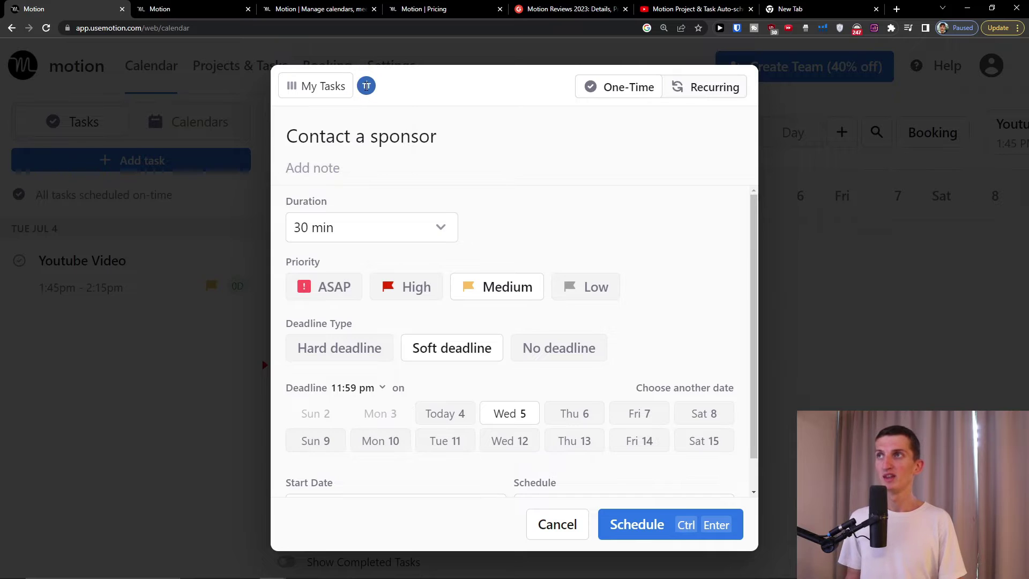
{"action": "left_click", "coordinate": [335, 92]}
{"action": "left_click", "coordinate": [321, 148]}
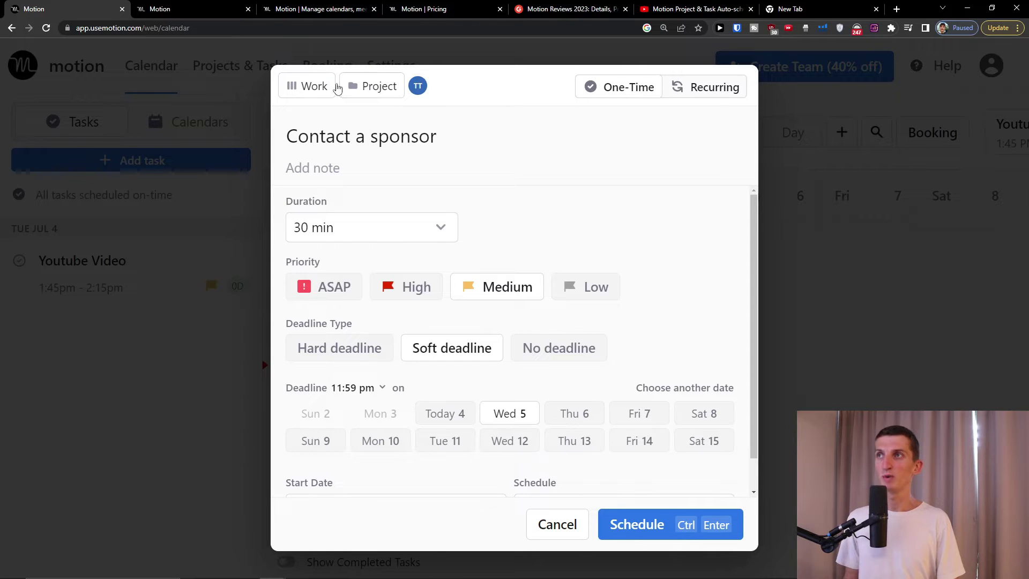
{"action": "left_click", "coordinate": [306, 87]}
{"action": "left_click", "coordinate": [323, 148]}
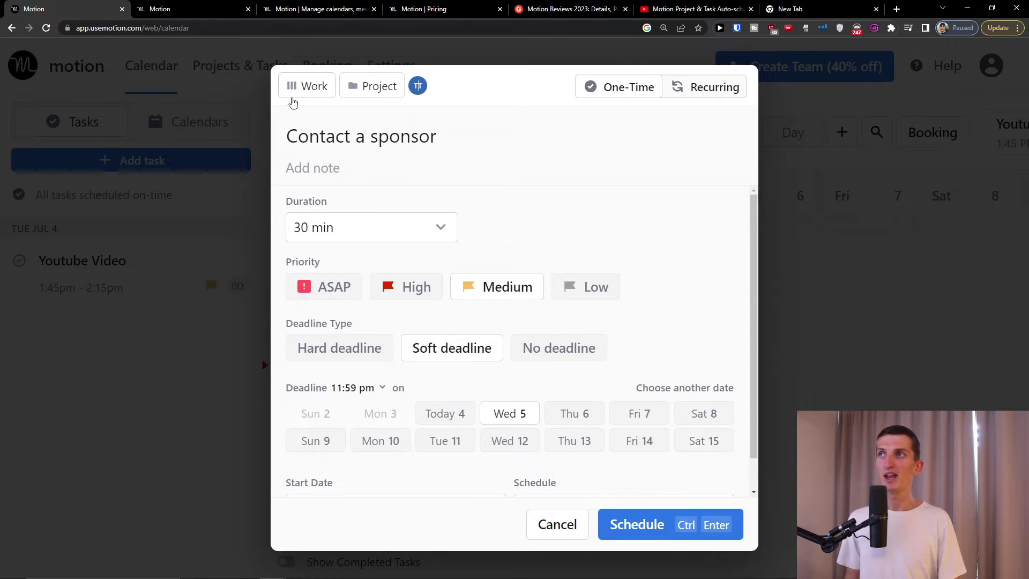
{"action": "left_click", "coordinate": [299, 92]}
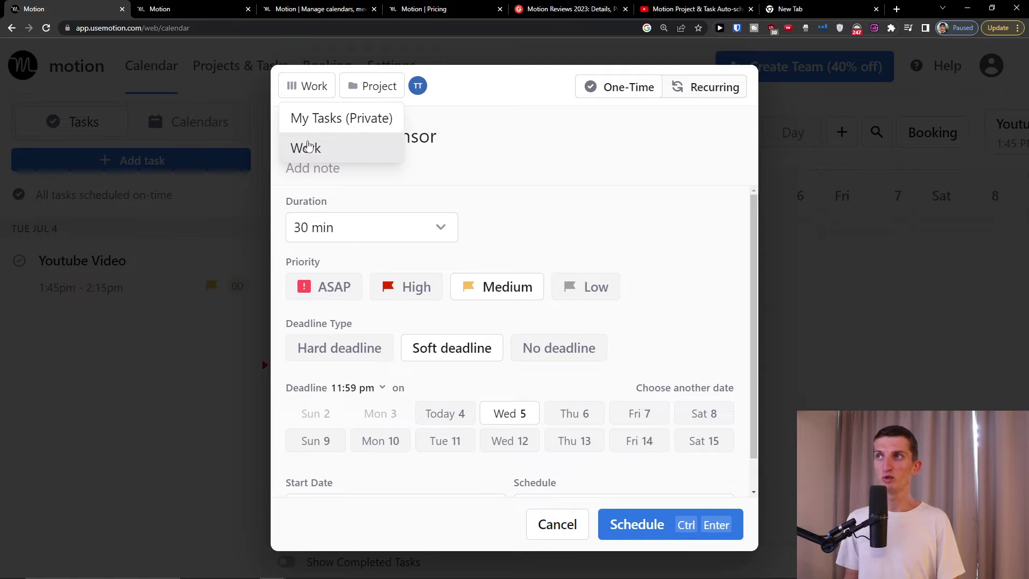
{"action": "left_click", "coordinate": [368, 89]}
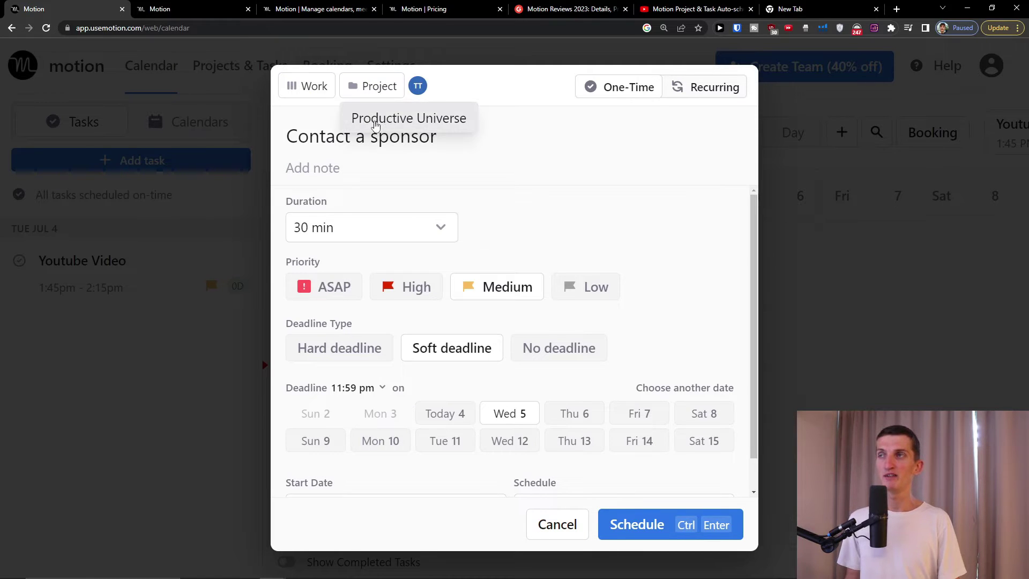
{"action": "left_click", "coordinate": [370, 123]}
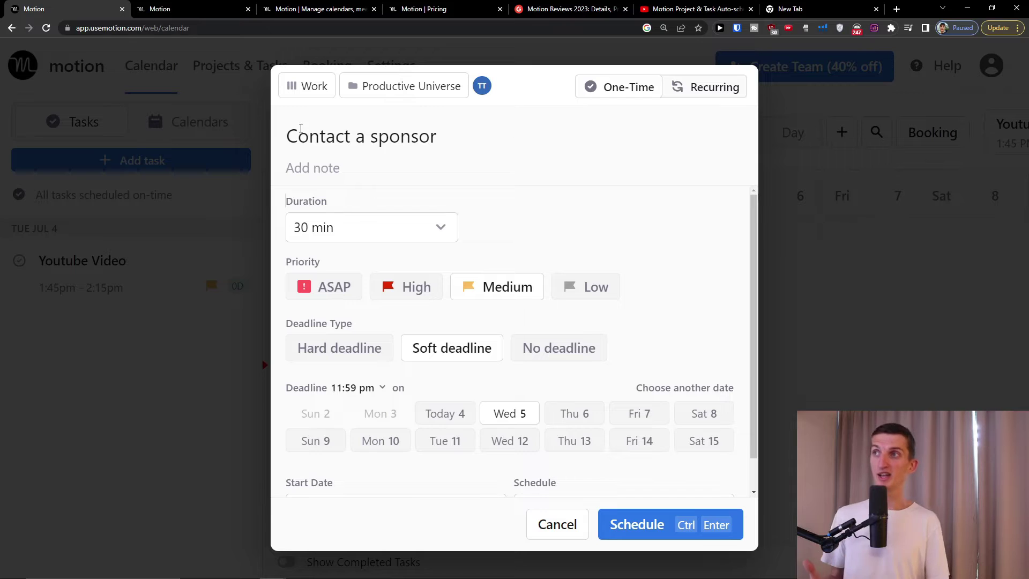
{"action": "left_click", "coordinate": [364, 193]}
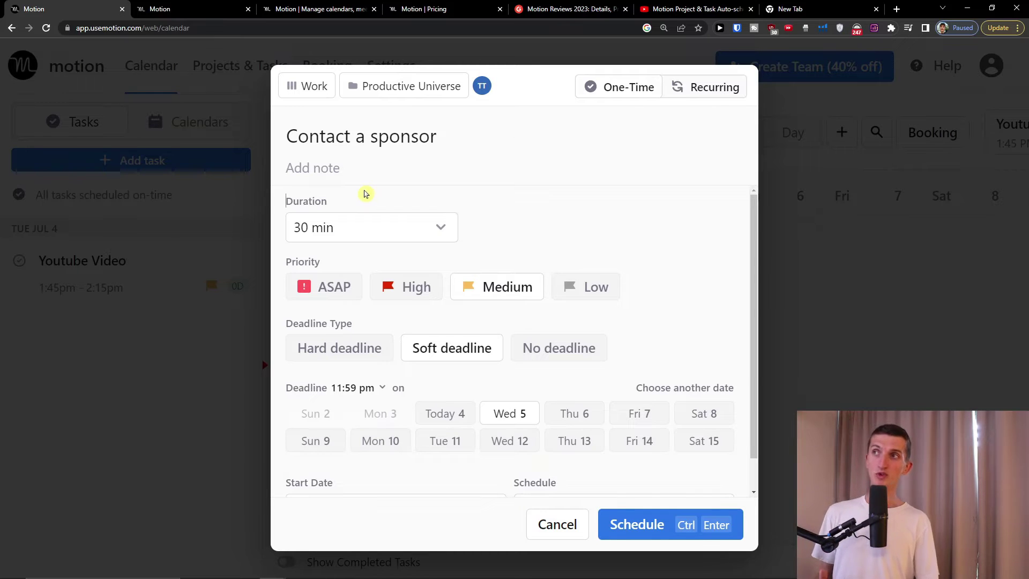
- Set the task duration to 15 min and try priorities, ending on ASAP
{"action": "left_click", "coordinate": [383, 218]}
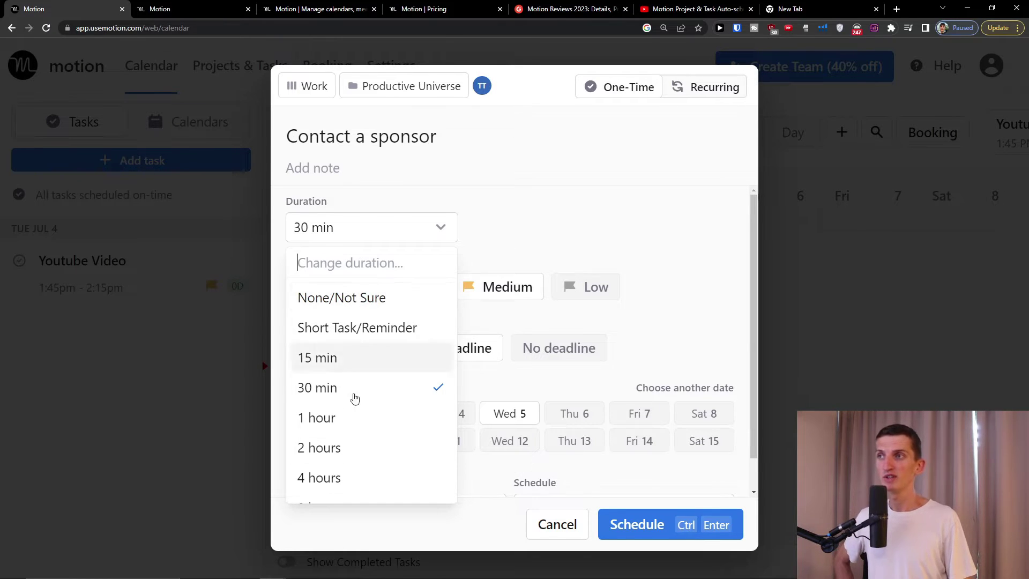
{"action": "left_click", "coordinate": [341, 365]}
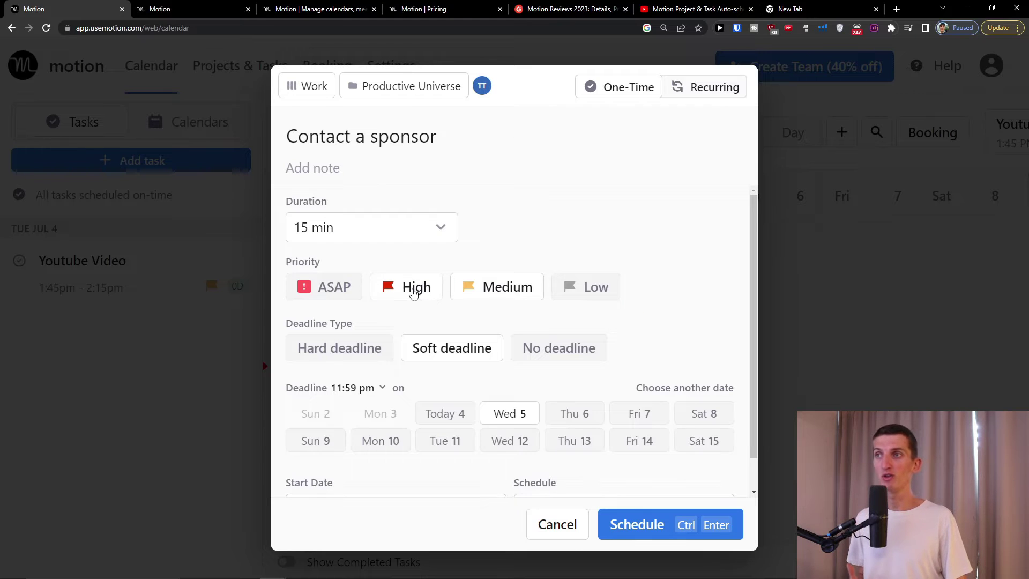
{"action": "left_click", "coordinate": [576, 290]}
{"action": "left_click", "coordinate": [425, 314]}
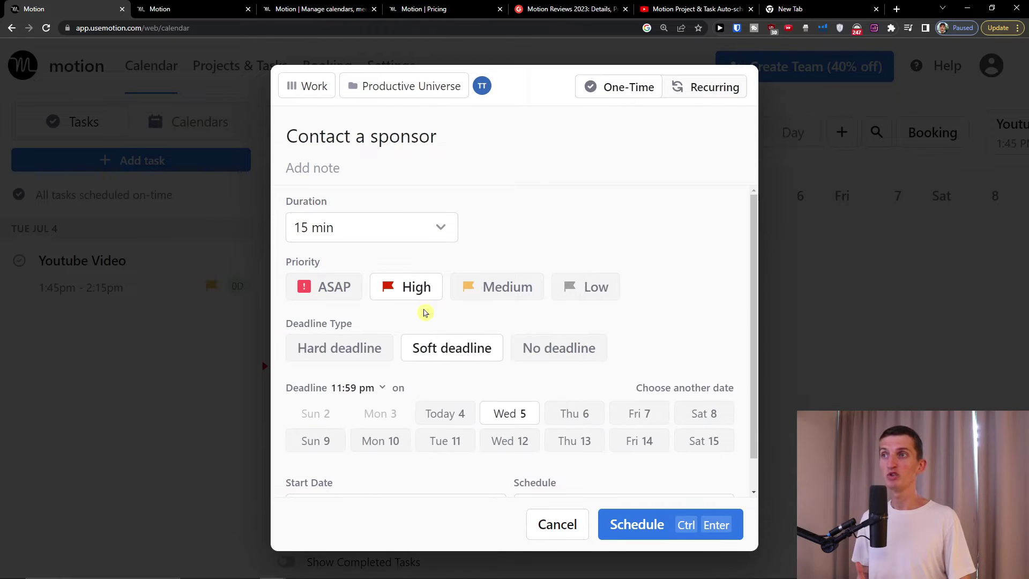
{"action": "left_click", "coordinate": [348, 292]}
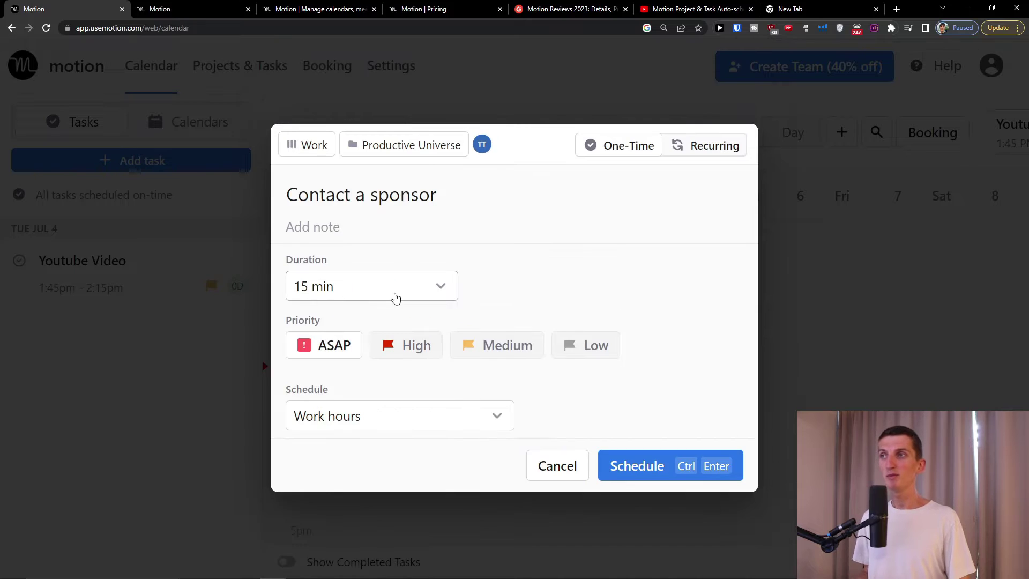
- Set the task to Medium priority with a soft deadline on Thu 6
{"action": "left_click", "coordinate": [417, 344]}
{"action": "left_click", "coordinate": [473, 294]}
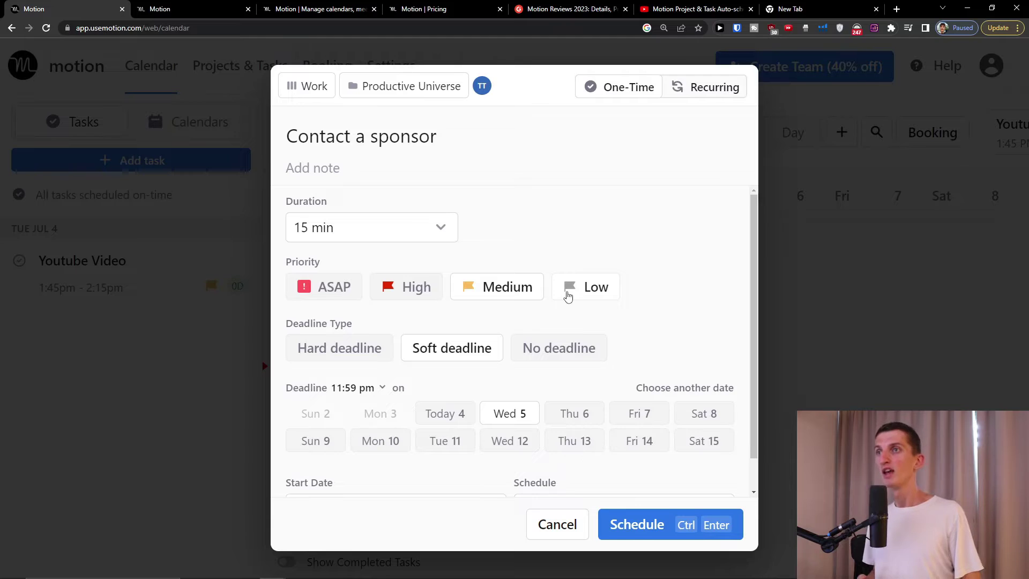
{"action": "left_click", "coordinate": [568, 295]}
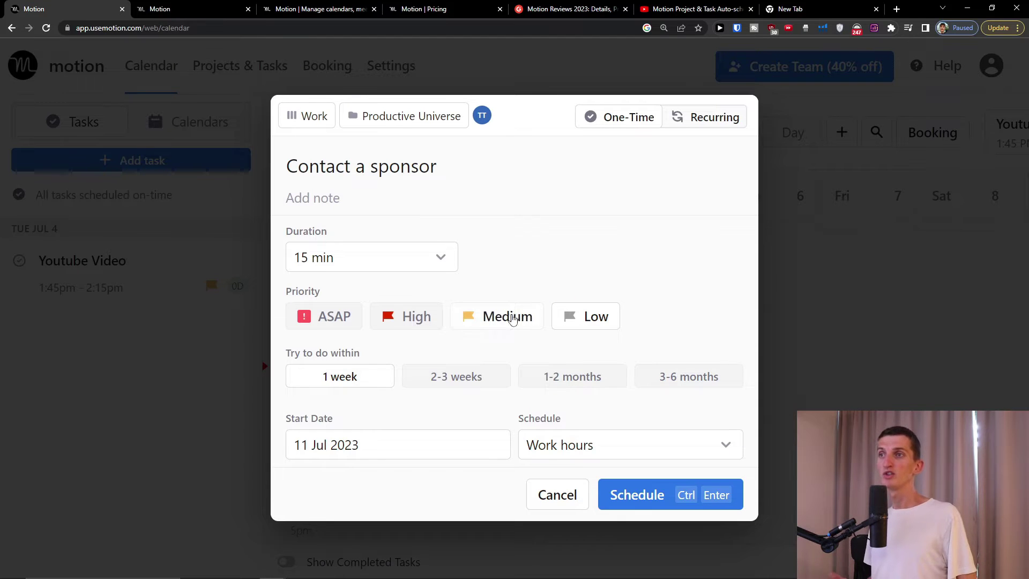
{"action": "left_click", "coordinate": [498, 317]}
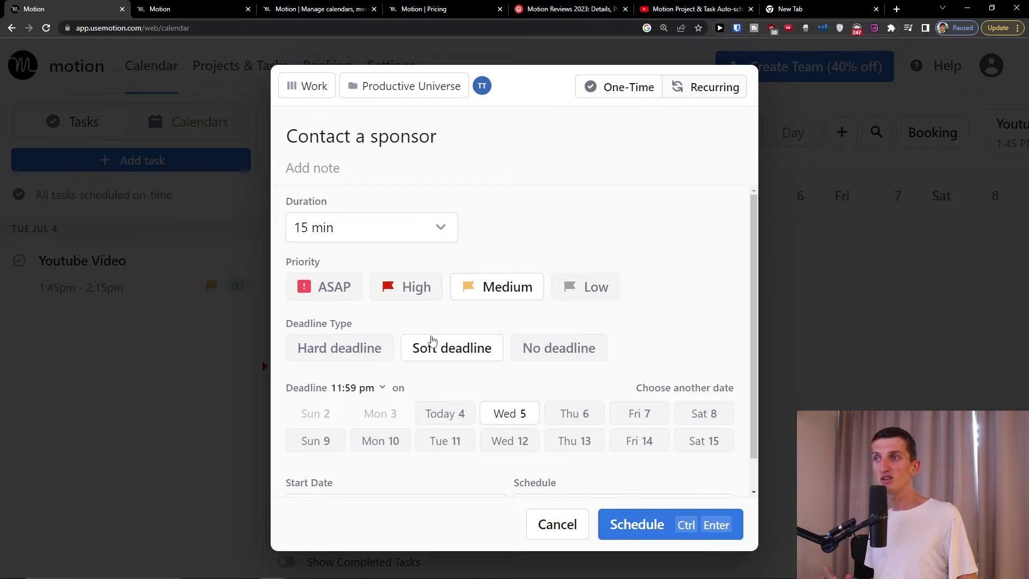
{"action": "left_click", "coordinate": [565, 413]}
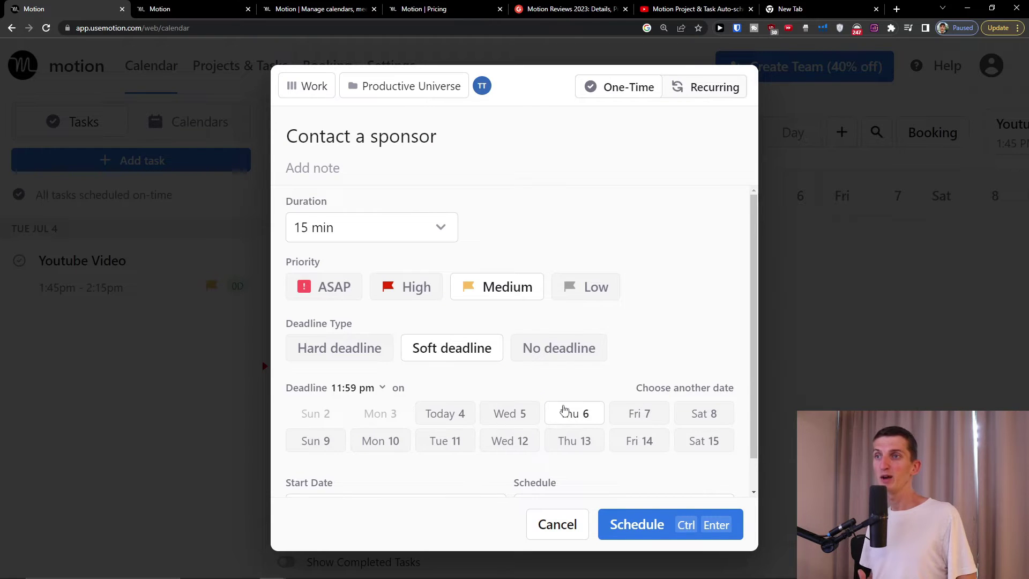
{"action": "scroll", "coordinate": [562, 420], "scroll_direction": "down", "scroll_amount": 1}
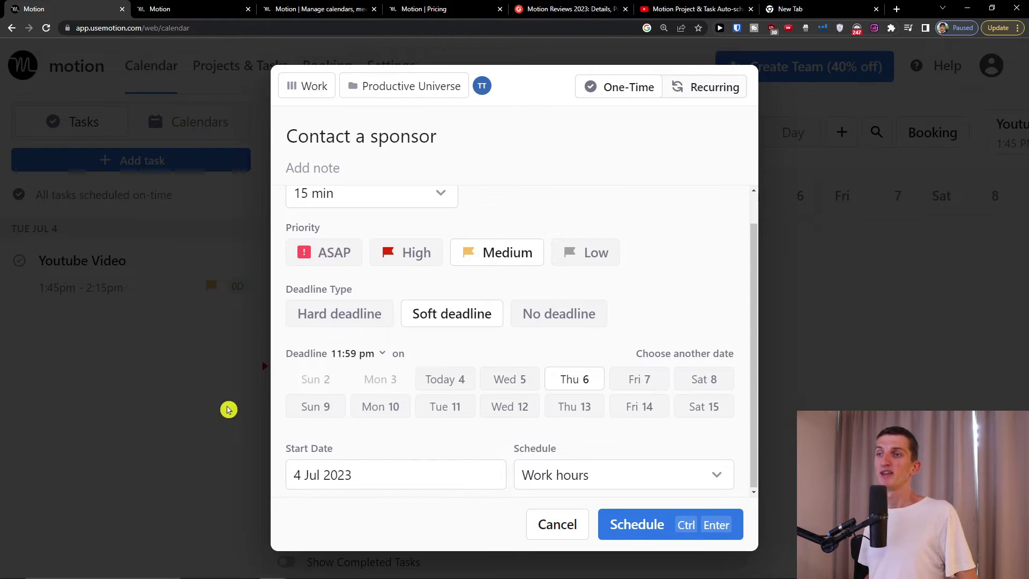
- Set the start date to 5 Jul 2023, keeping the Work hours schedule
{"action": "left_click", "coordinate": [467, 469]}
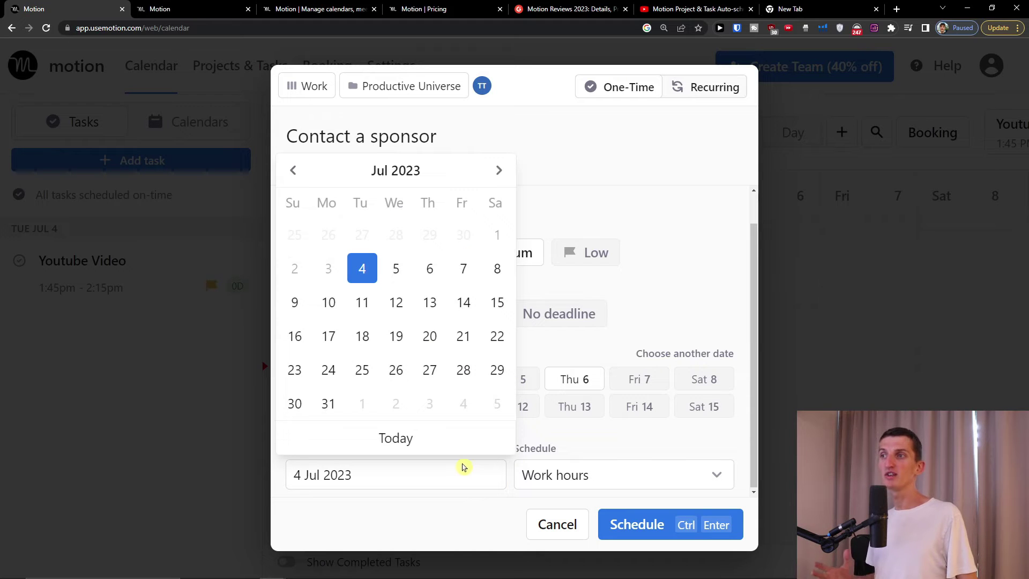
{"action": "left_click", "coordinate": [364, 271]}
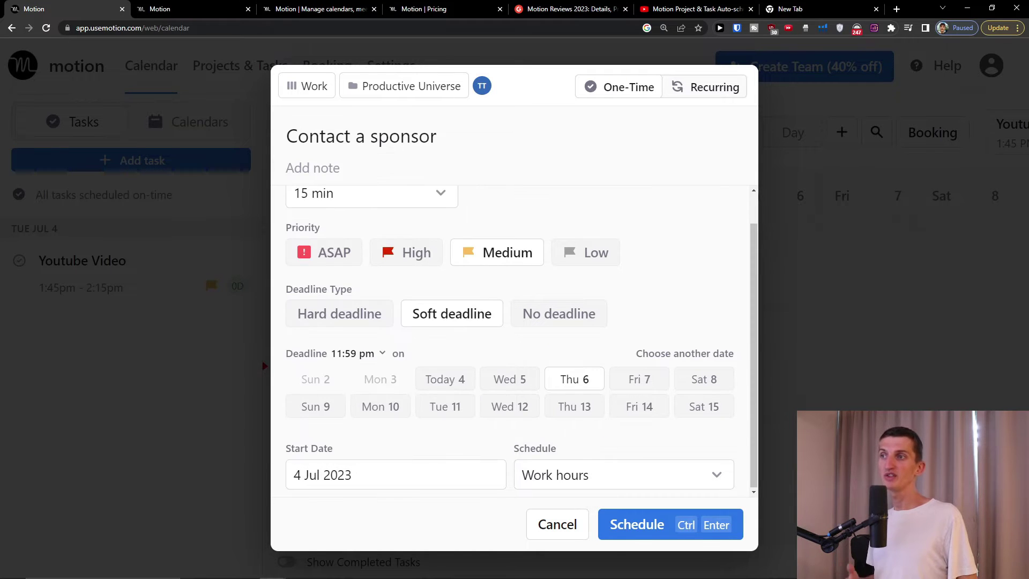
{"action": "left_click", "coordinate": [407, 467]}
{"action": "left_click", "coordinate": [410, 266]}
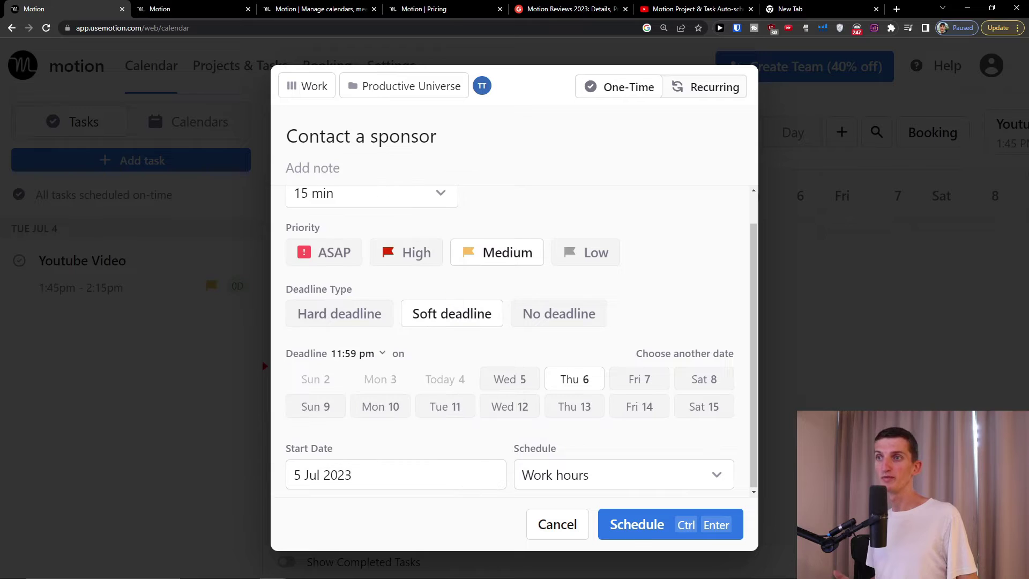
{"action": "left_click", "coordinate": [576, 480]}
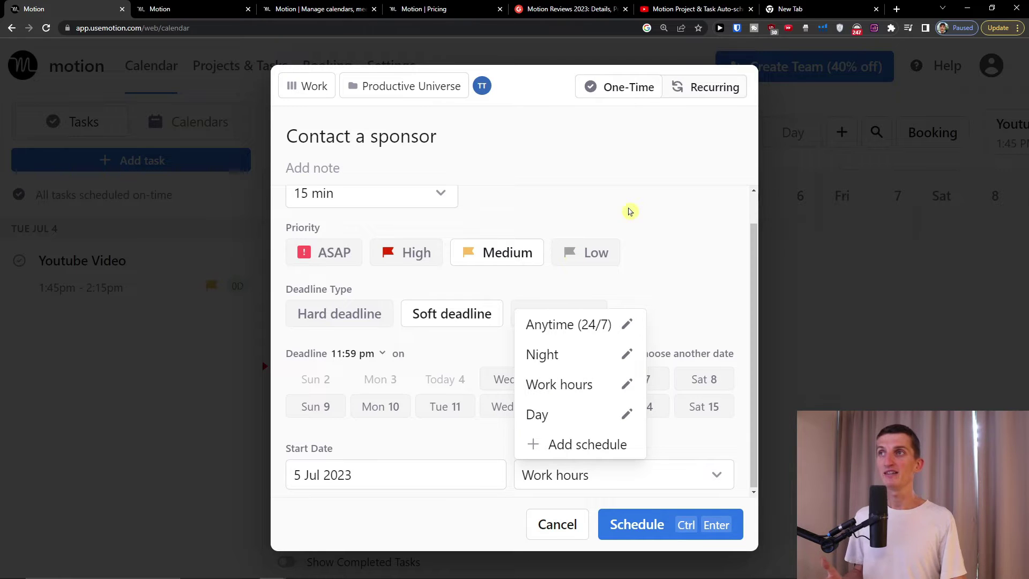
{"action": "left_click", "coordinate": [687, 267]}
{"action": "scroll", "coordinate": [670, 241], "scroll_direction": "up", "scroll_amount": 1}
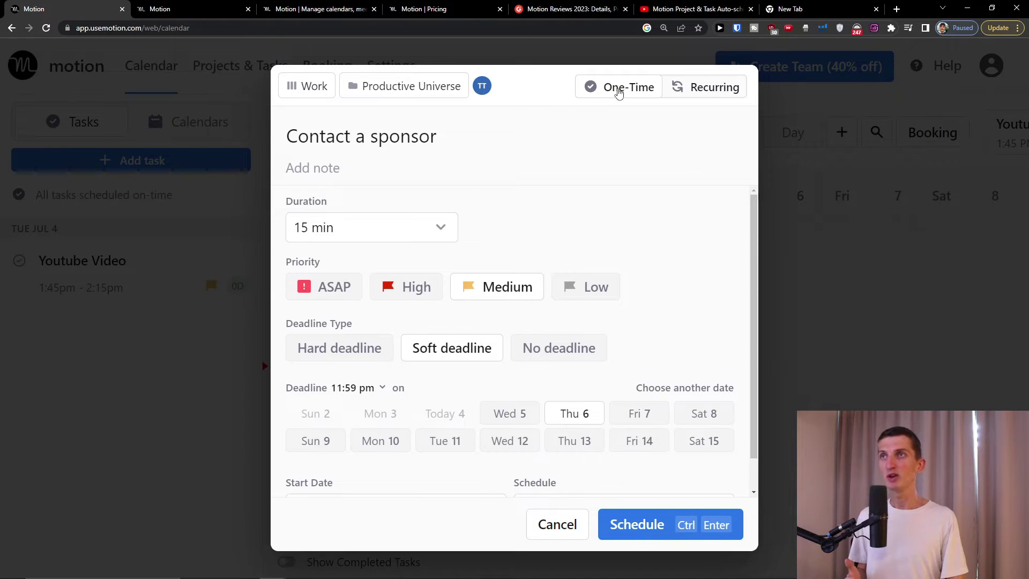
{"action": "left_click", "coordinate": [708, 88]}
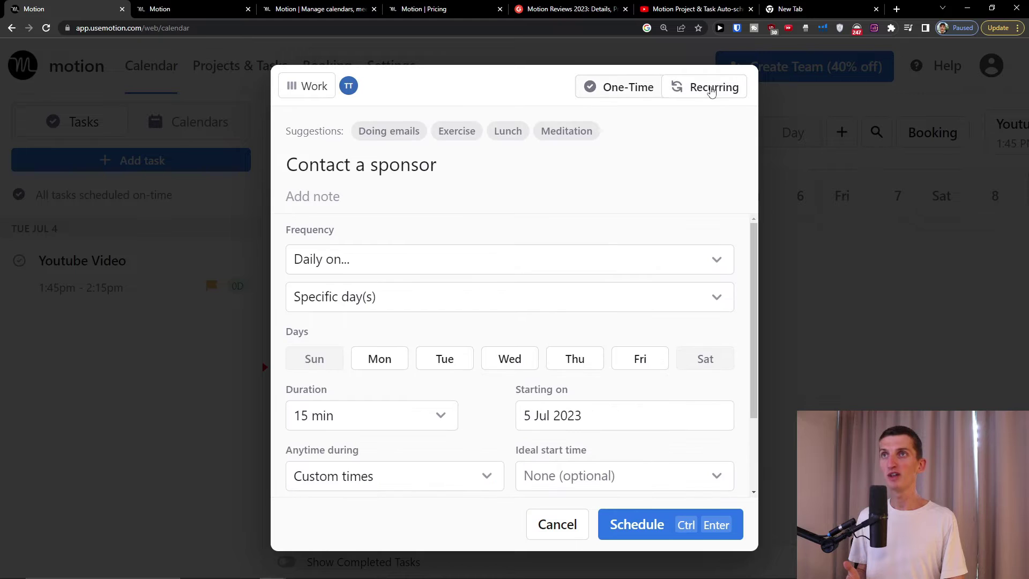
- Make the task recurring with Daily frequency
{"action": "left_click", "coordinate": [622, 87]}
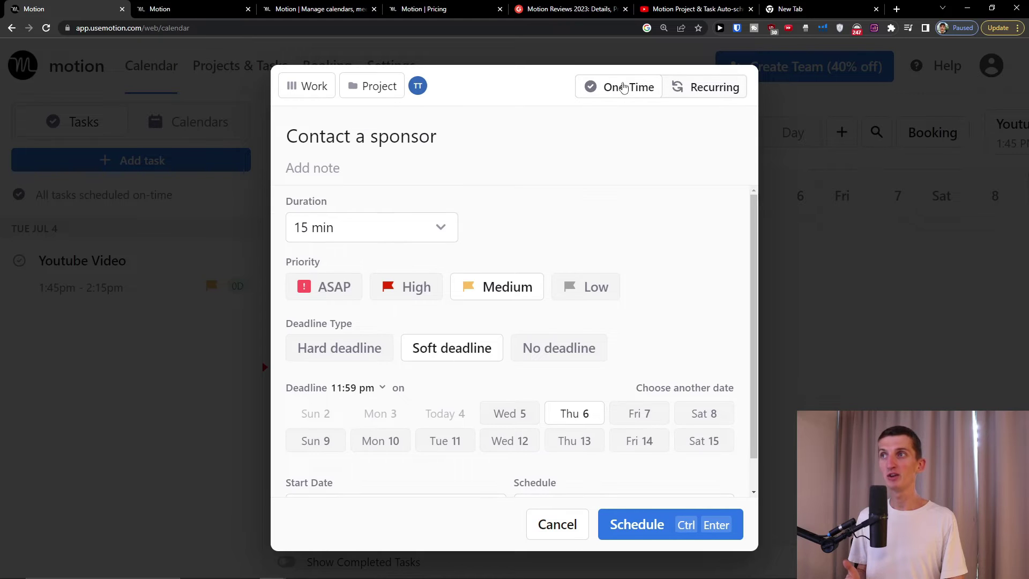
{"action": "left_click", "coordinate": [702, 89]}
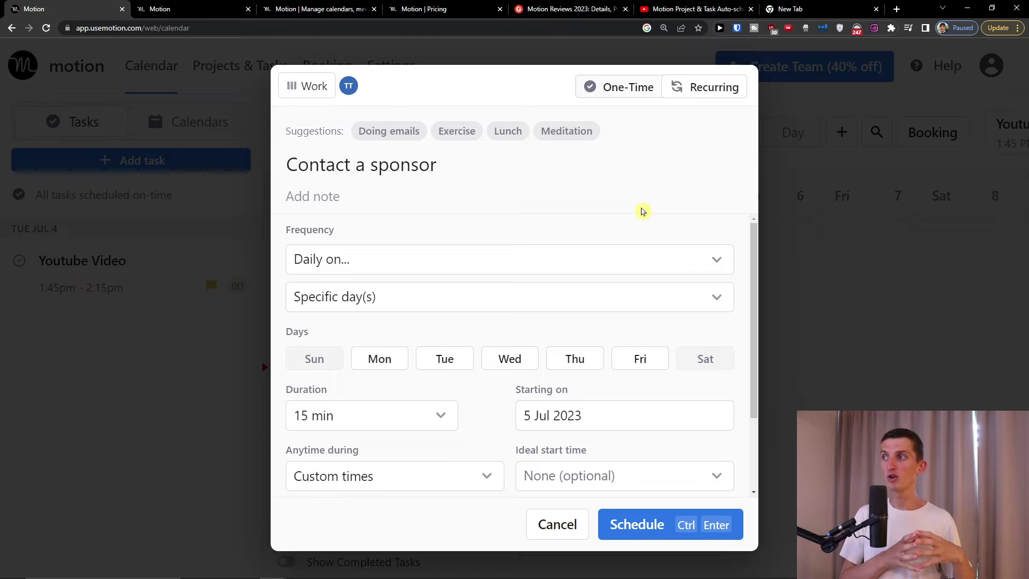
{"action": "scroll", "coordinate": [661, 223], "scroll_direction": "down", "scroll_amount": 2}
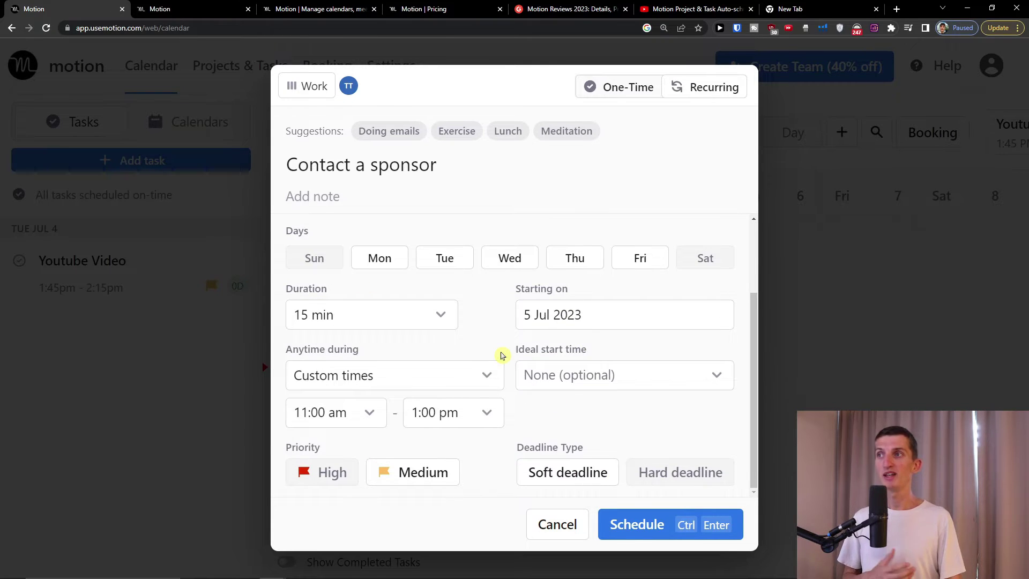
{"action": "scroll", "coordinate": [507, 330], "scroll_direction": "up", "scroll_amount": 2}
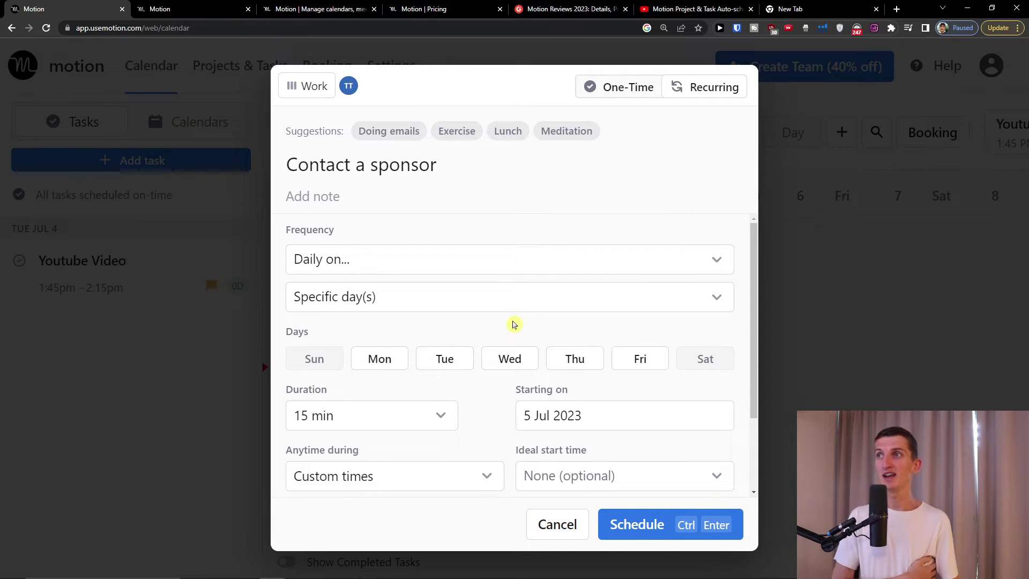
{"action": "left_click", "coordinate": [365, 269]}
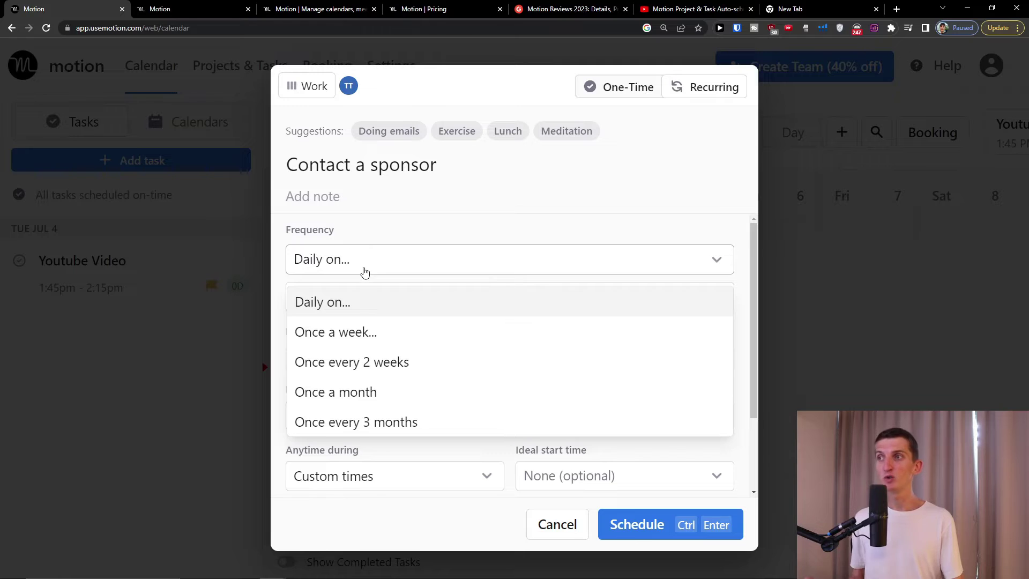
{"action": "left_click", "coordinate": [492, 200]}
- Lengthen the task duration to 30 min, leaving the schedule choices unchanged
{"action": "scroll", "coordinate": [505, 293], "scroll_direction": "down", "scroll_amount": 1}
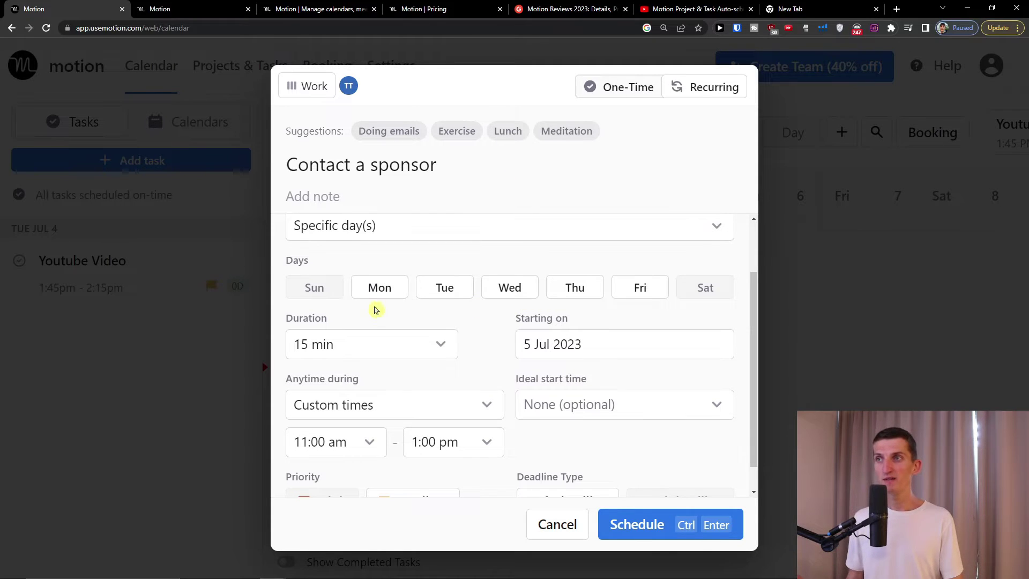
{"action": "scroll", "coordinate": [375, 321], "scroll_direction": "down", "scroll_amount": 1}
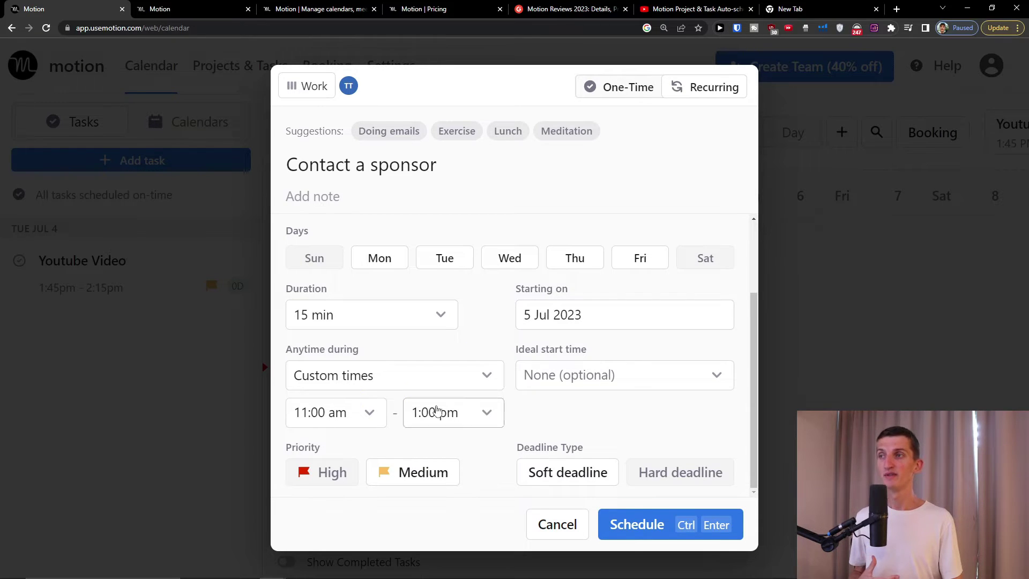
{"action": "left_click", "coordinate": [352, 313]}
{"action": "left_click", "coordinate": [507, 449]}
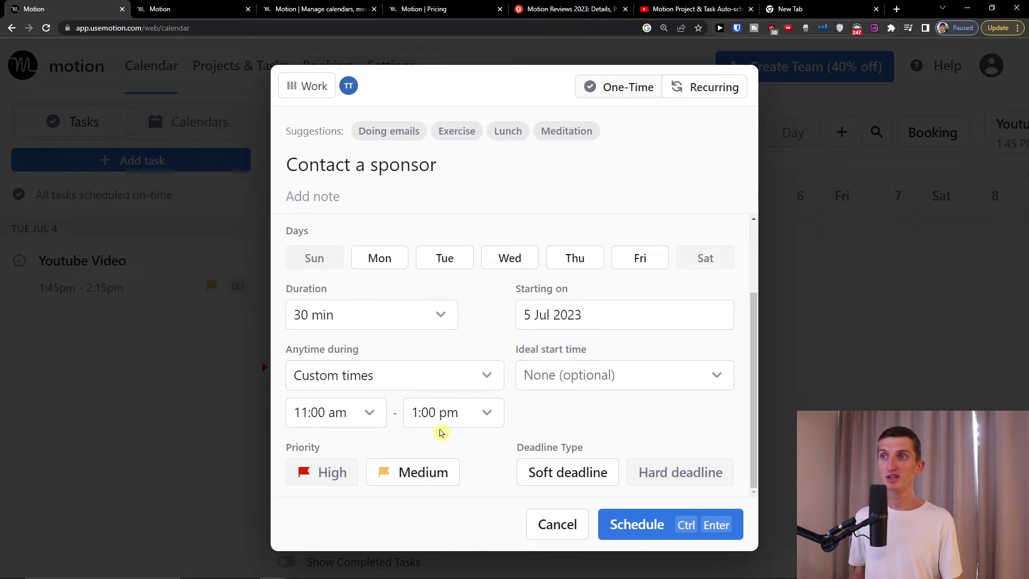
{"action": "left_click", "coordinate": [424, 378]}
{"action": "left_click", "coordinate": [557, 413]}
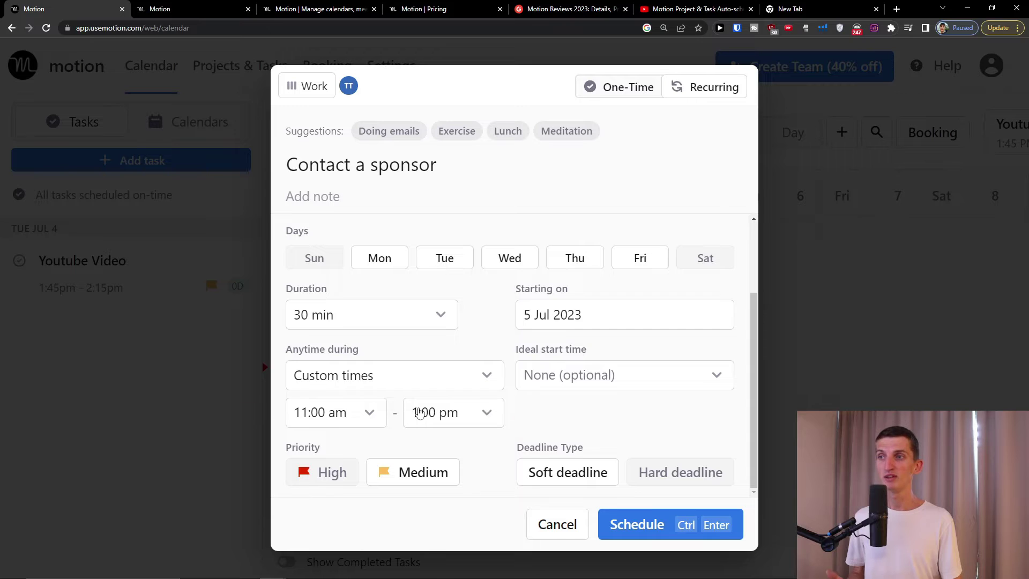
{"action": "scroll", "coordinate": [680, 413], "scroll_direction": "up", "scroll_amount": 2}
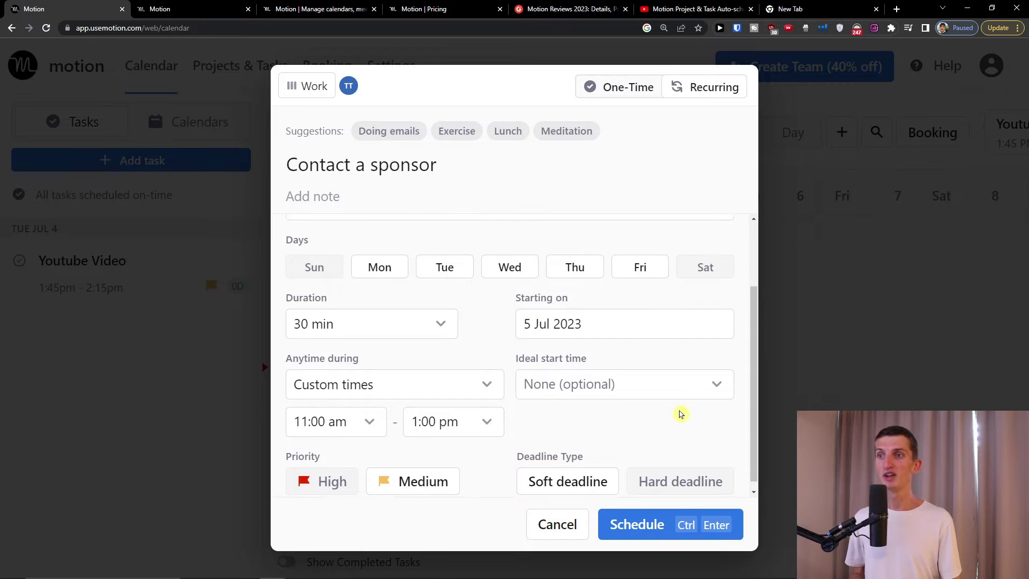
- Switch the task back to one-time and schedule it, triggering the custom-schedule warning
{"action": "left_click", "coordinate": [606, 90]}
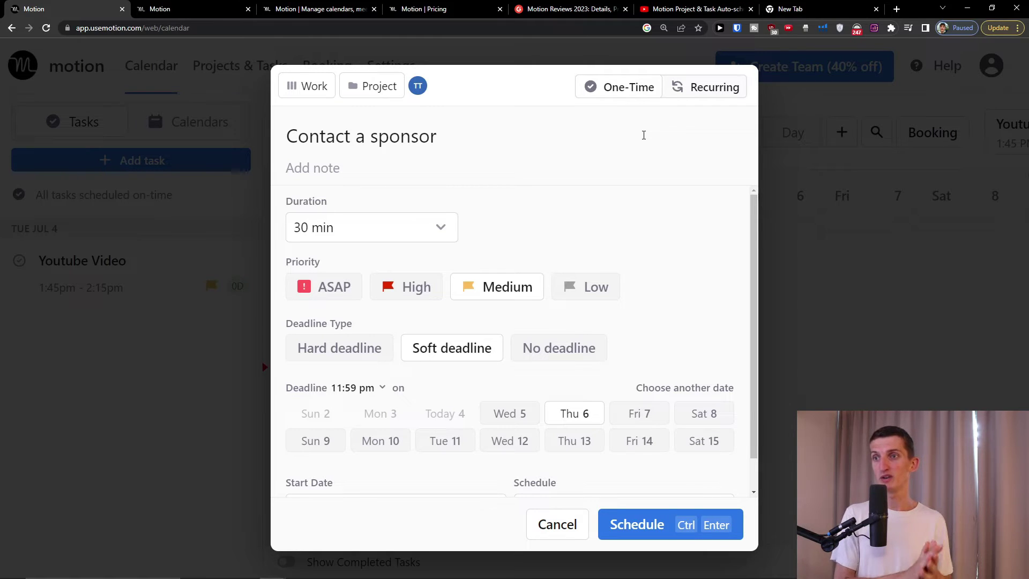
{"action": "left_click", "coordinate": [628, 524]}
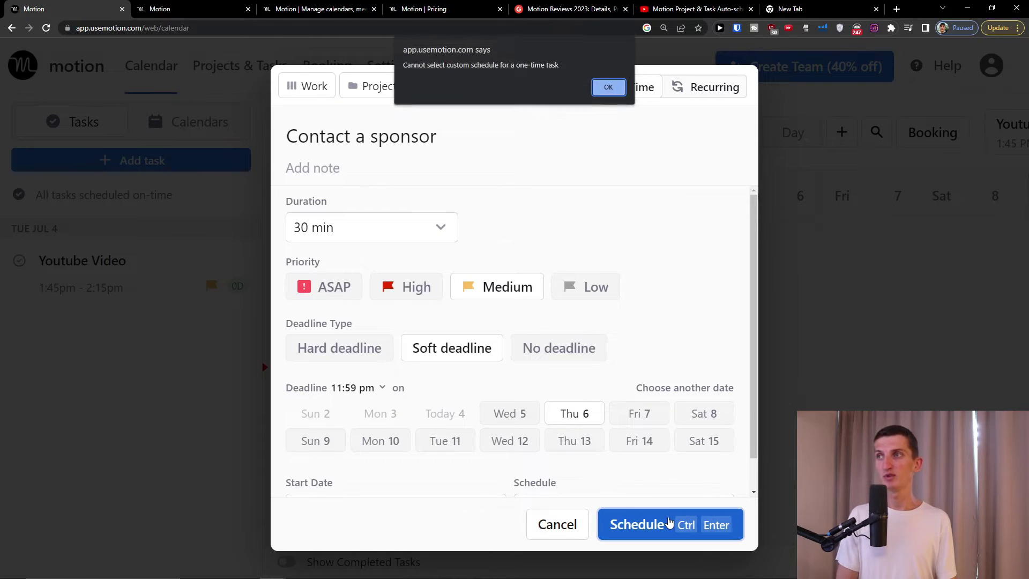
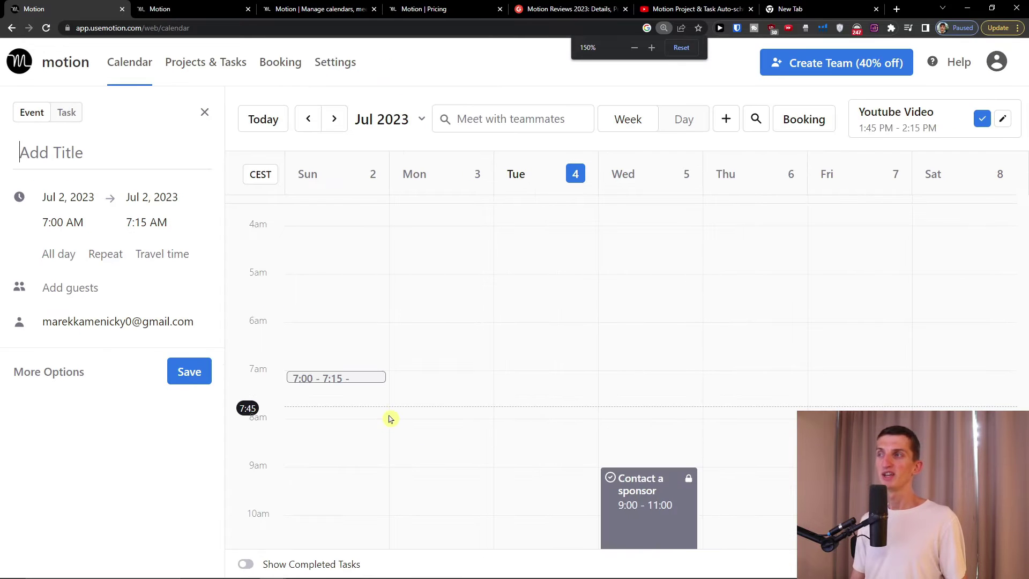
- Save the new entry as a task titled 'Call my mom', then view and close its details
{"action": "left_click", "coordinate": [67, 114]}
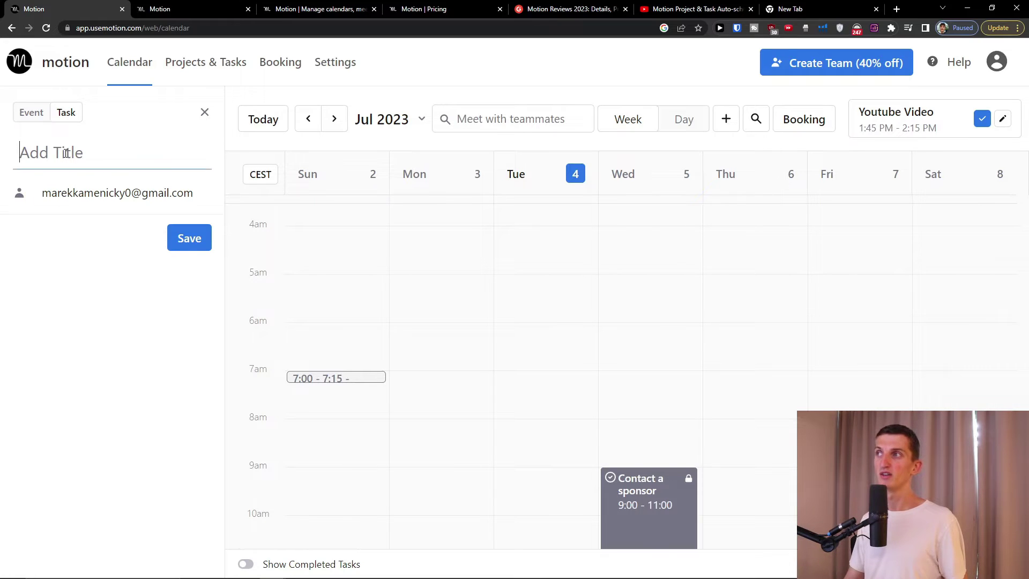
{"action": "type", "text": "Call my mom"}
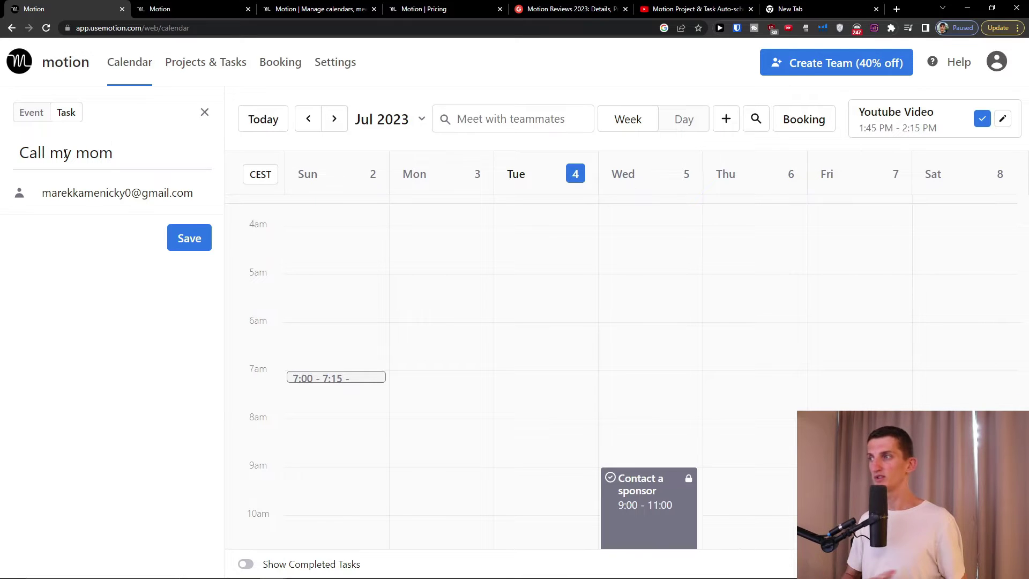
{"action": "left_click", "coordinate": [189, 238]}
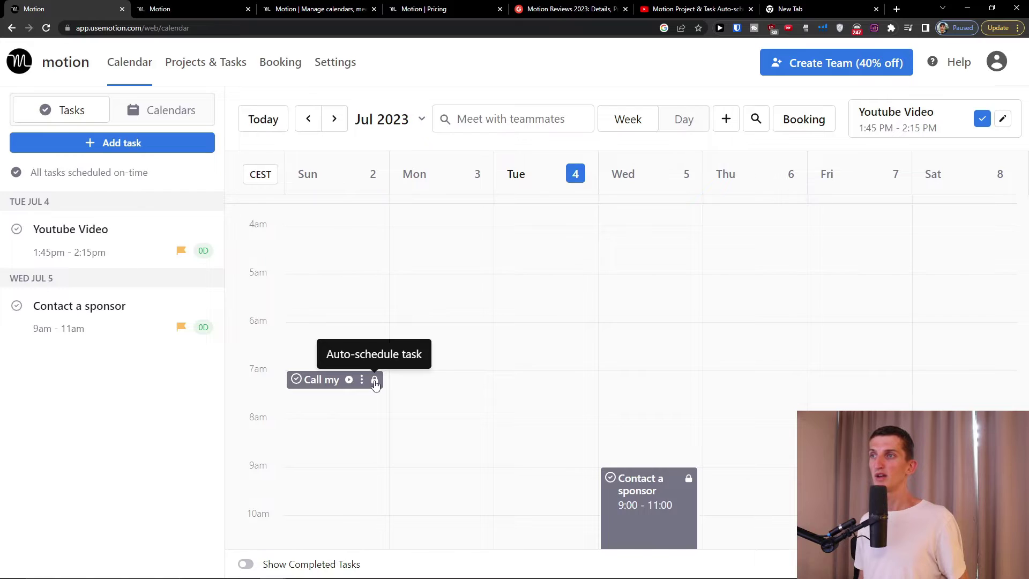
{"action": "left_click", "coordinate": [375, 382]}
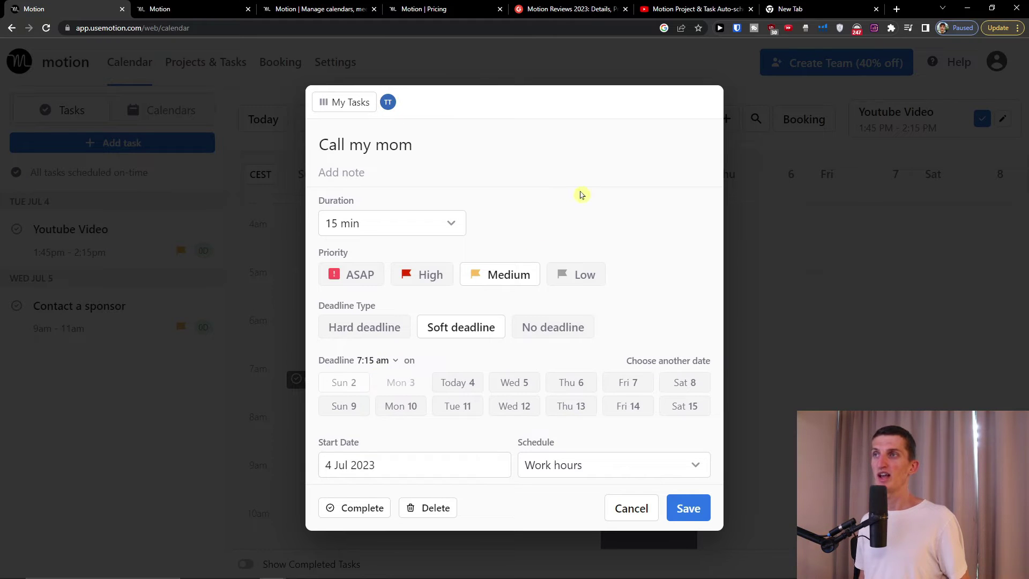
{"action": "left_click", "coordinate": [628, 508]}
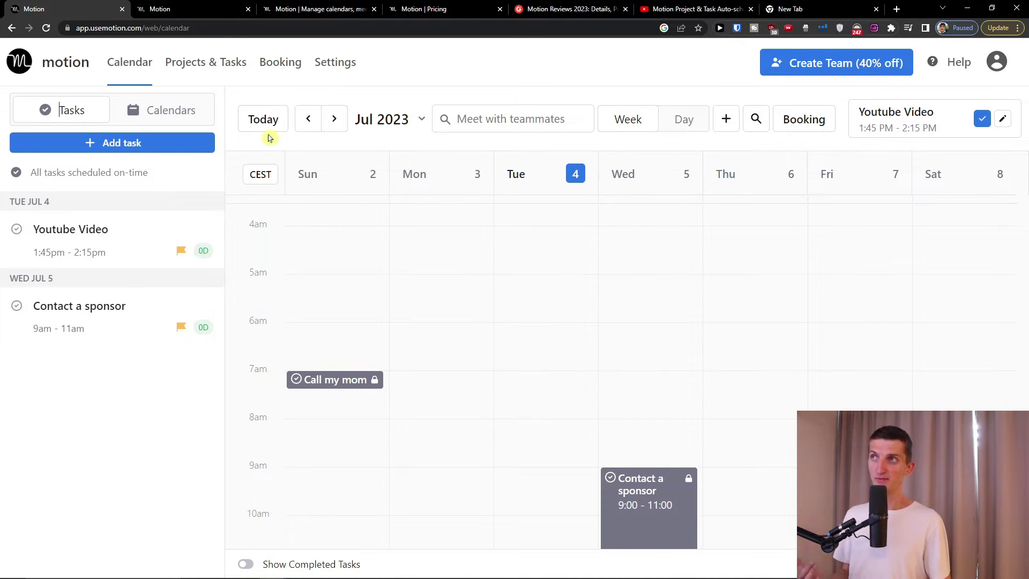
- Browse the week and day views, then start working on the Contact a sponsor task
{"action": "left_click", "coordinate": [333, 119]}
{"action": "left_click", "coordinate": [308, 118]}
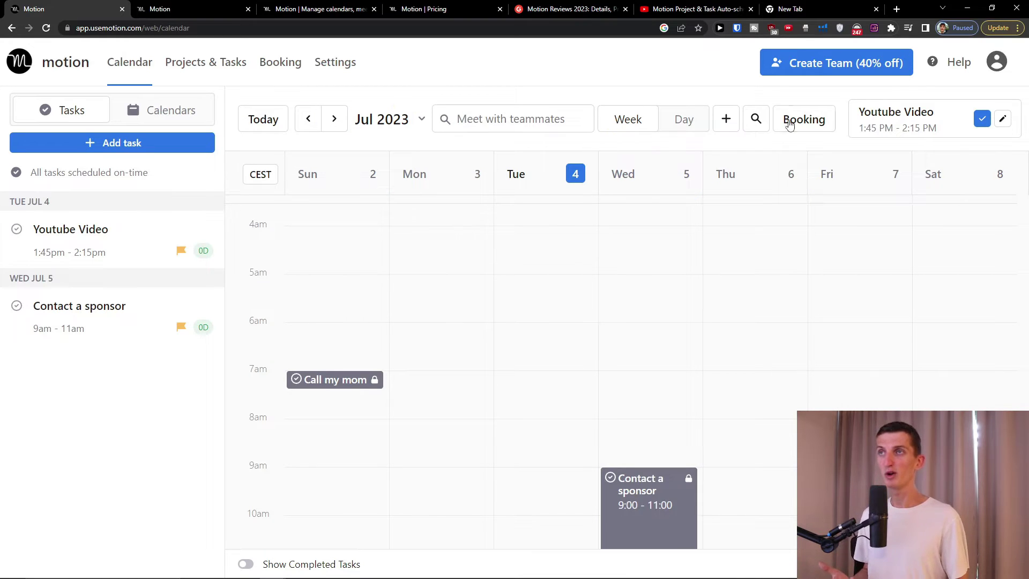
{"action": "left_click", "coordinate": [668, 119]}
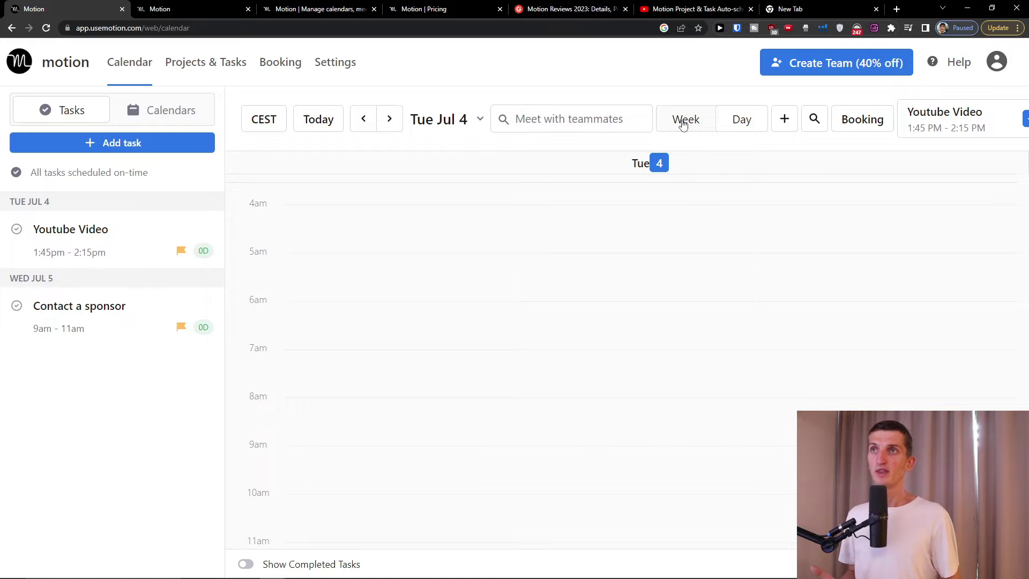
{"action": "left_click", "coordinate": [682, 121]}
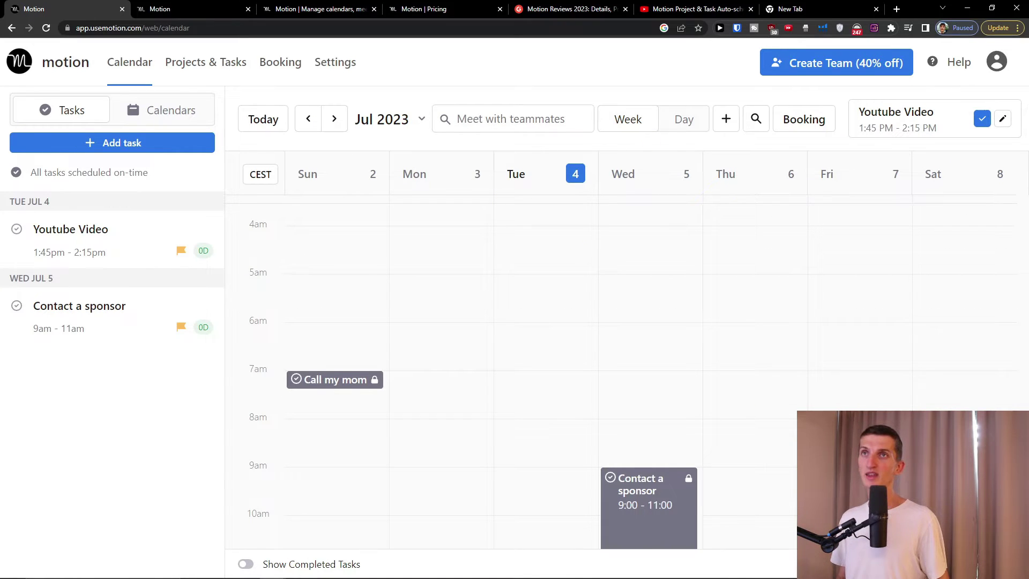
{"action": "scroll", "coordinate": [634, 358], "scroll_direction": "down", "scroll_amount": 3}
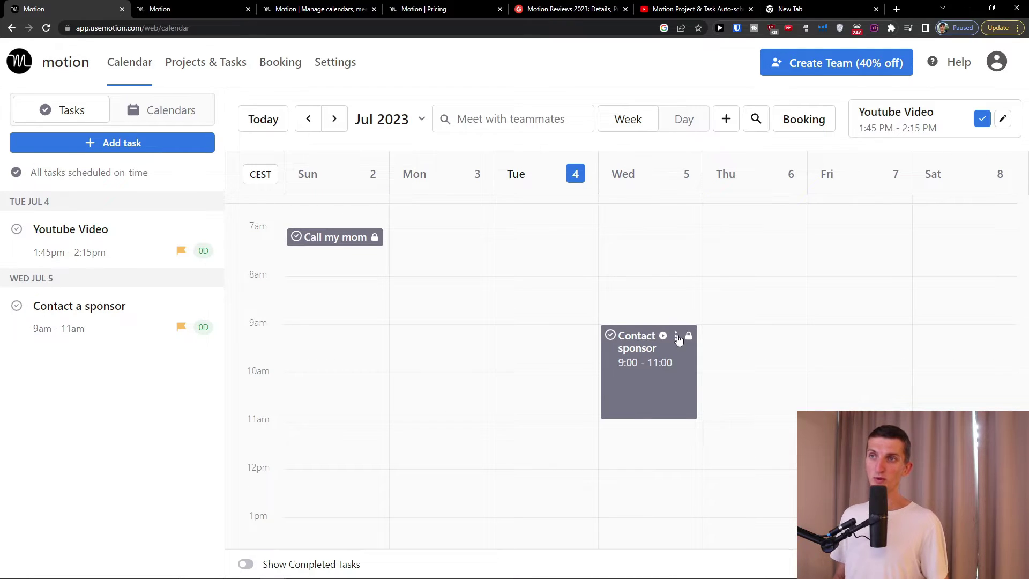
{"action": "left_click", "coordinate": [677, 336]}
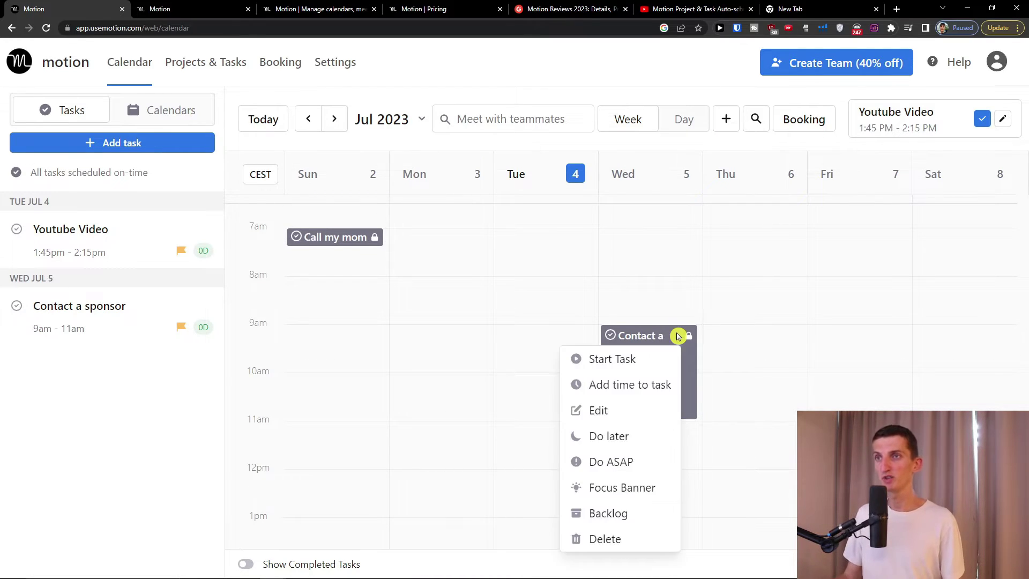
{"action": "mouse_move", "coordinate": [634, 392]}
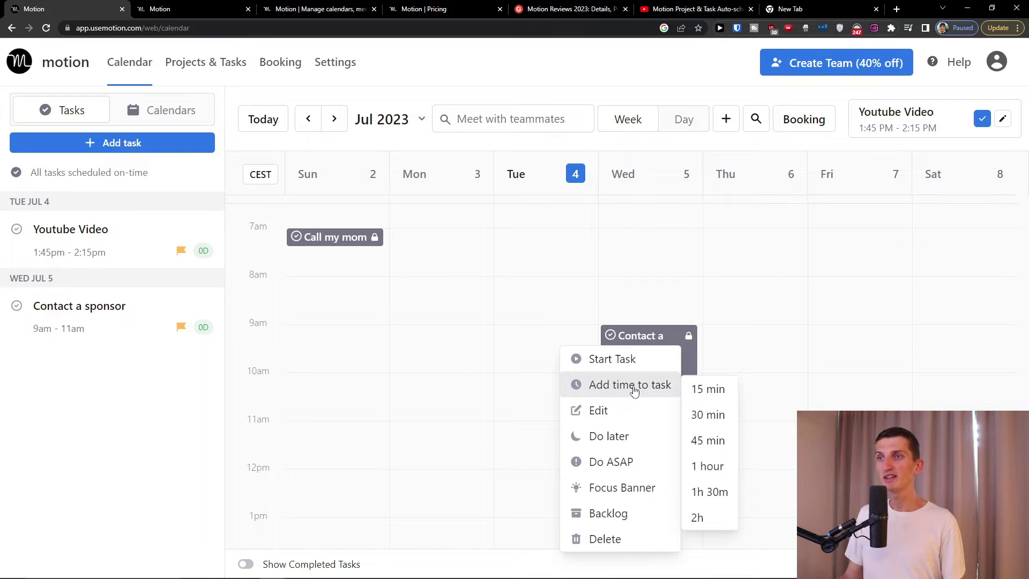
{"action": "left_click", "coordinate": [628, 363]}
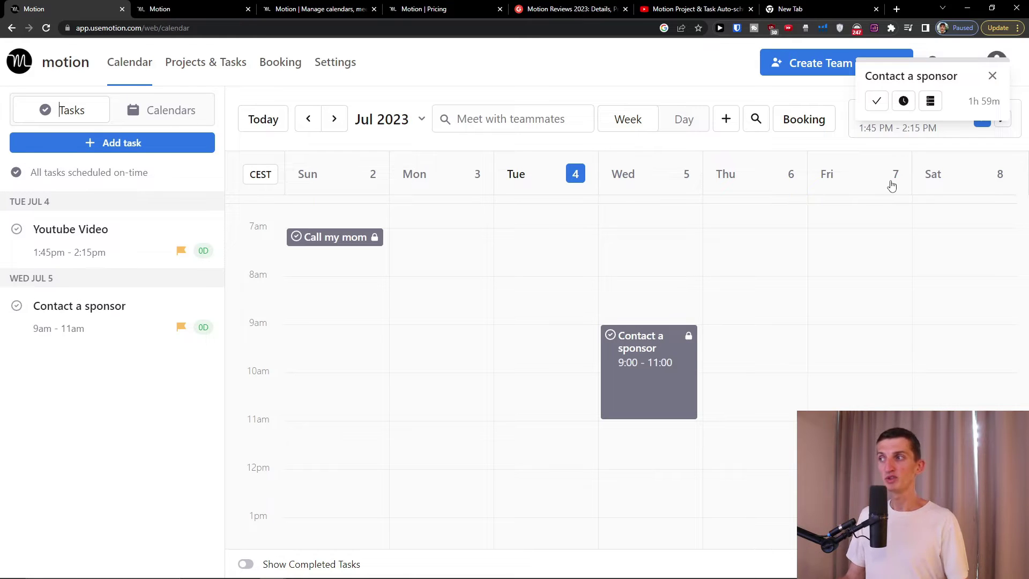
- Dismiss the running-task banner and choose Do ASAP for Contact a sponsor
{"action": "mouse_move", "coordinate": [675, 343]}
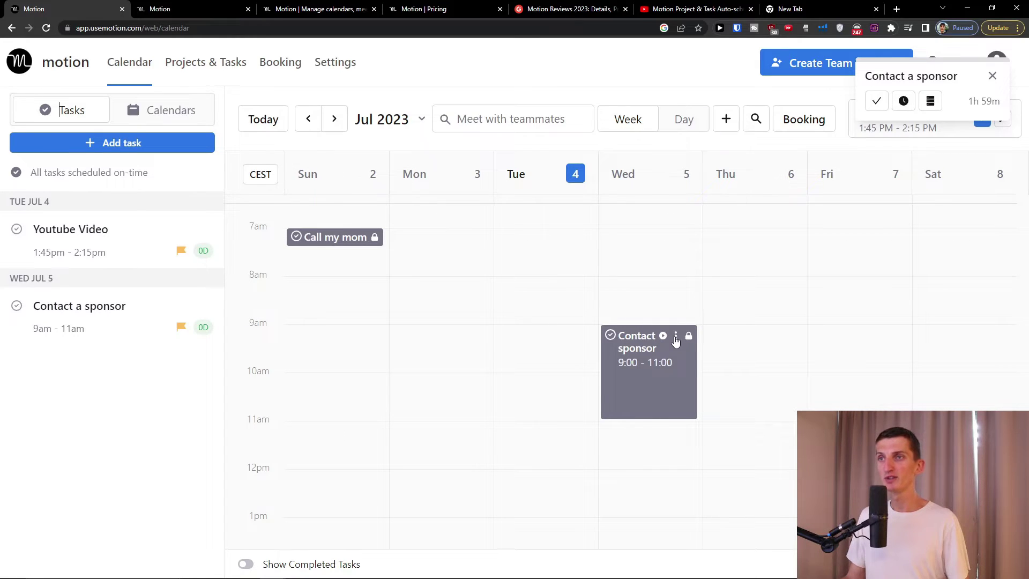
{"action": "left_click", "coordinate": [675, 338]}
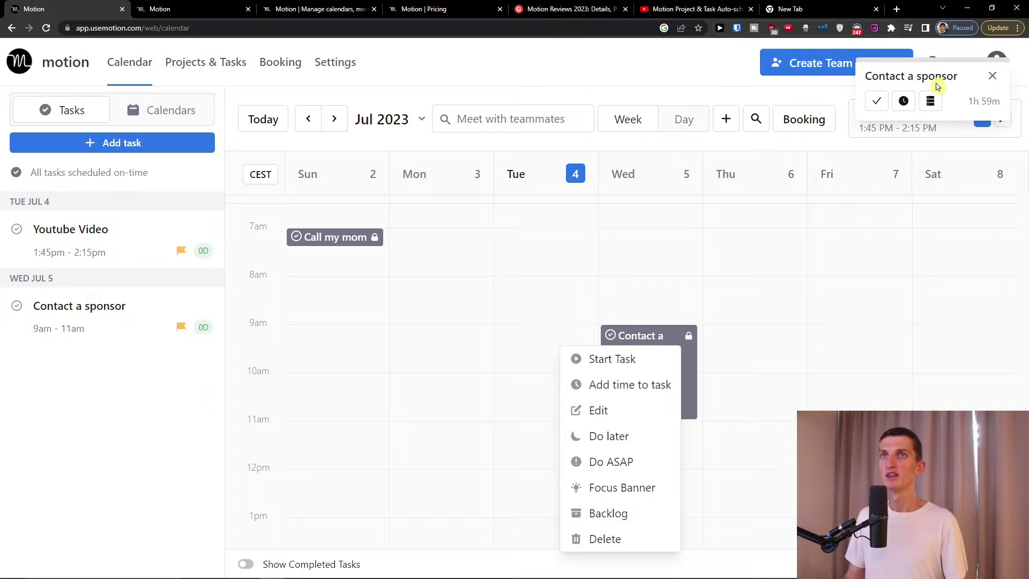
{"action": "left_click", "coordinate": [992, 75]}
{"action": "left_click", "coordinate": [992, 75]}
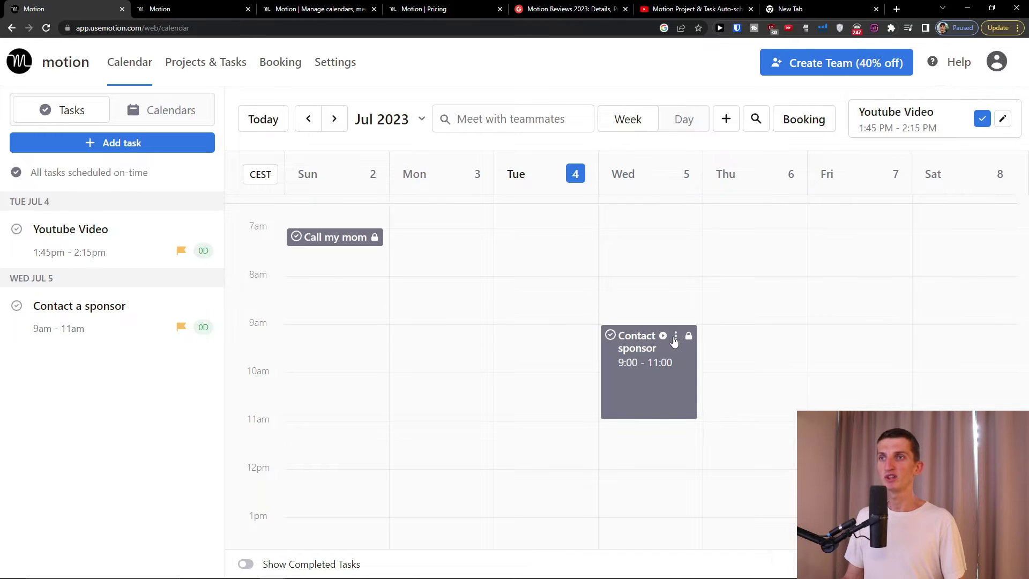
{"action": "left_click", "coordinate": [675, 336]}
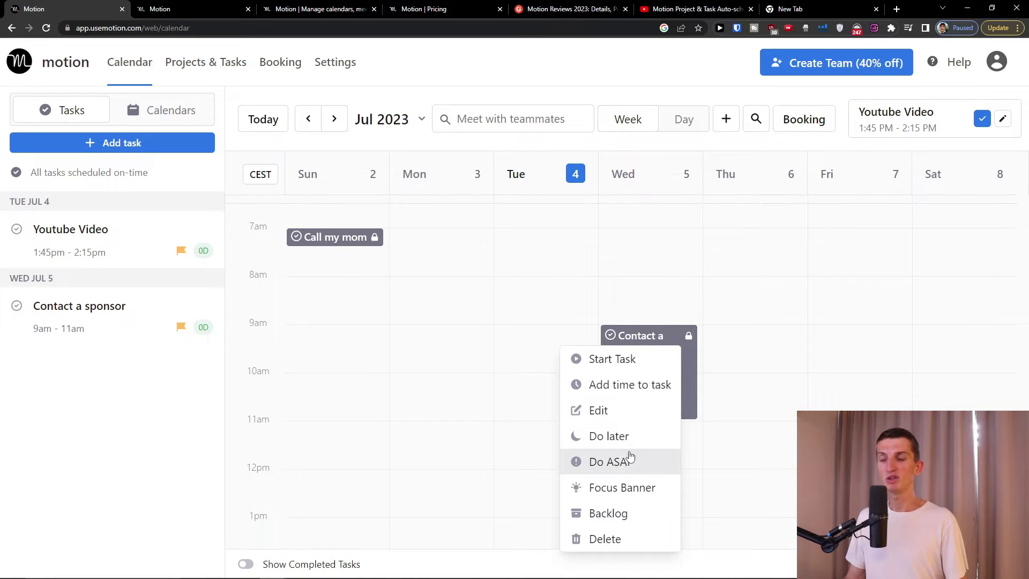
{"action": "left_click", "coordinate": [611, 462]}
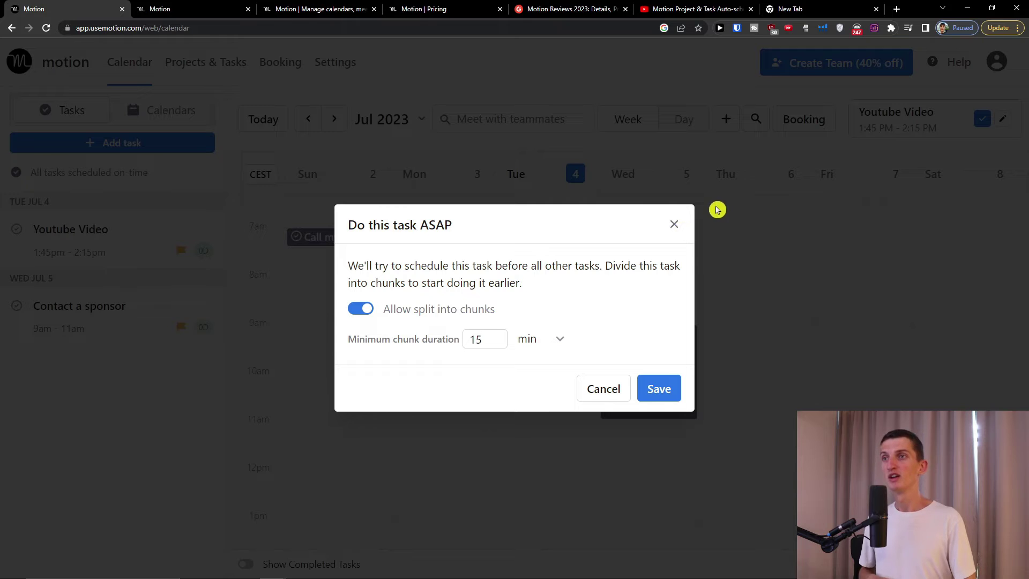
- Save Contact a sponsor as ASAP, split into chunks of at least 15 minutes
{"action": "left_click", "coordinate": [659, 389]}
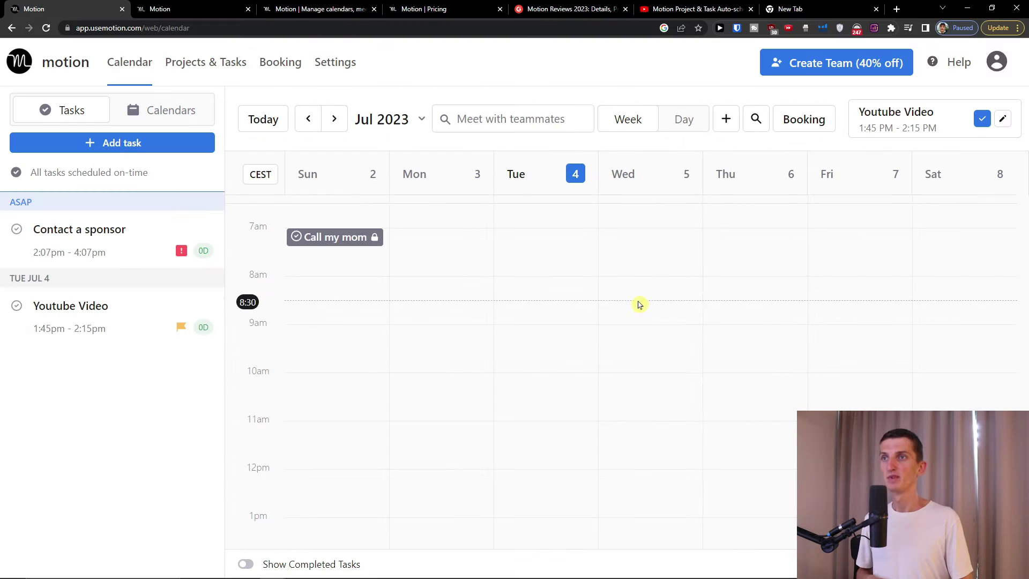
- Scroll and zoom out the calendar to find the rescheduled Contact a sponsor task
{"action": "scroll", "coordinate": [589, 327], "scroll_direction": "up", "scroll_amount": 5}
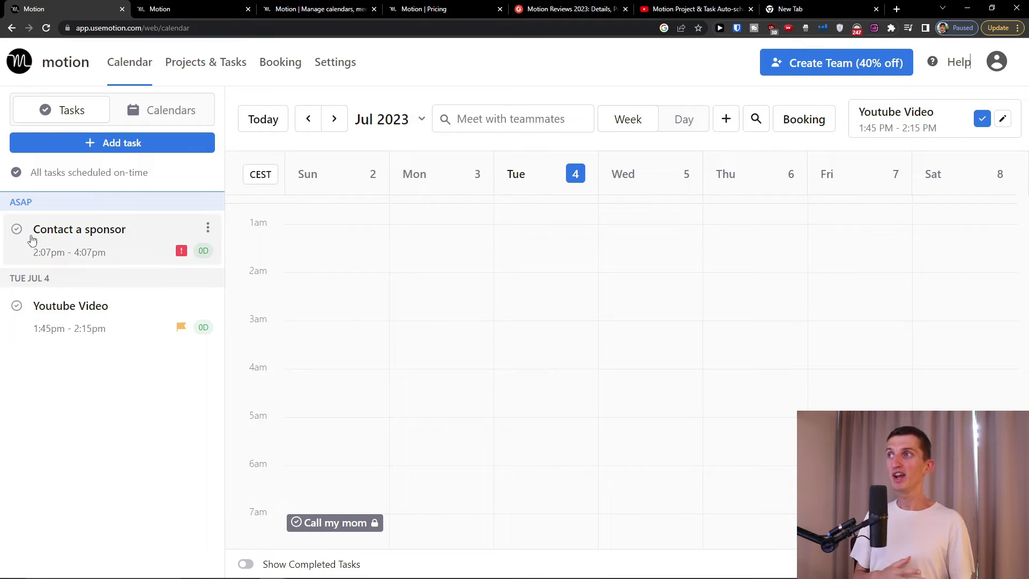
{"action": "scroll", "coordinate": [427, 391], "scroll_direction": "down", "scroll_amount": 3}
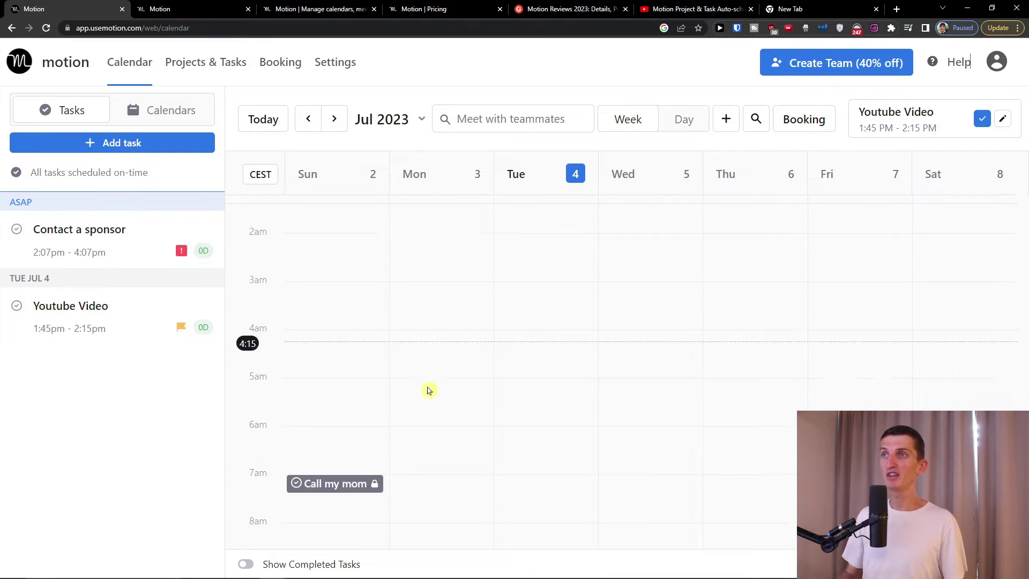
{"action": "key", "text": "ctrl+minus"}
{"action": "key", "text": "ctrl+minus"}
{"action": "key", "text": "ctrl+minus"}
{"action": "key", "text": "ctrl+minus"}
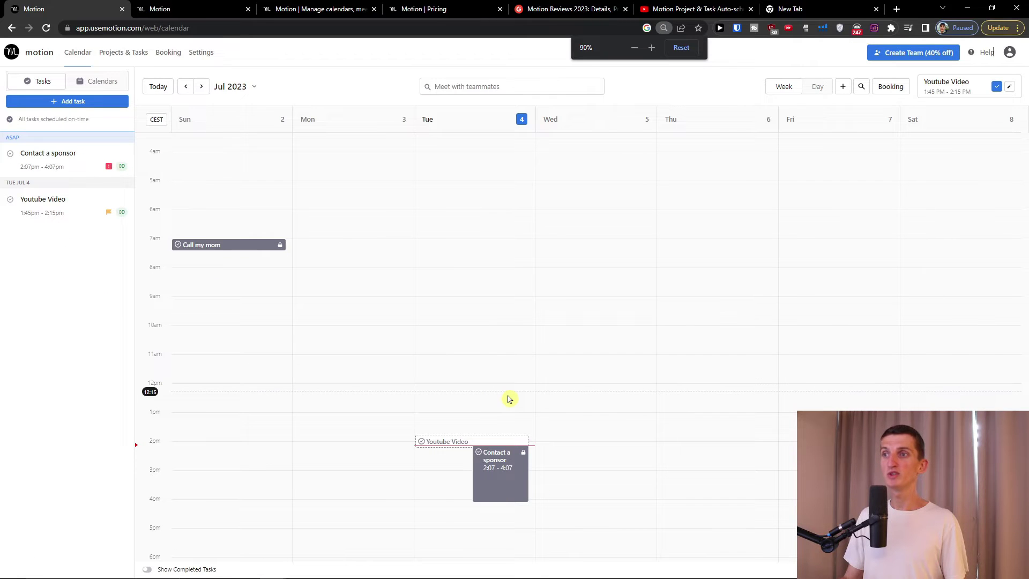
{"action": "scroll", "coordinate": [436, 445], "scroll_direction": "down", "scroll_amount": 2}
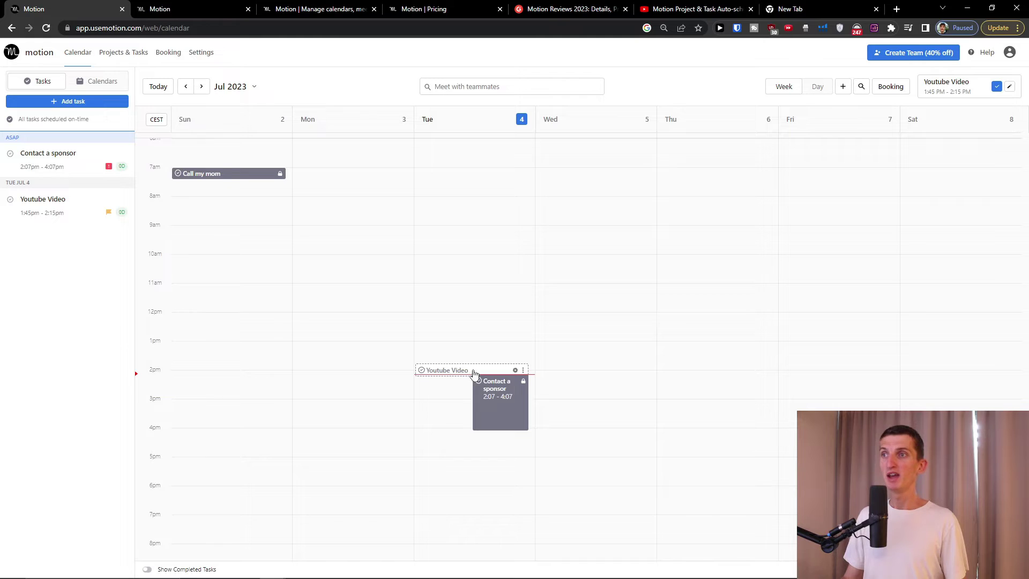
{"action": "scroll", "coordinate": [500, 394], "scroll_direction": "down", "scroll_amount": 2}
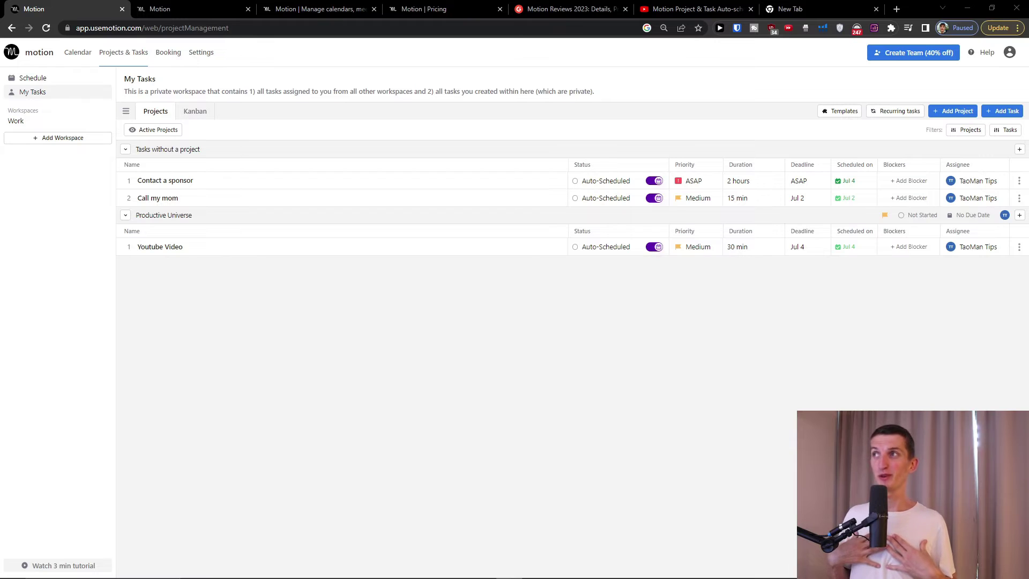
- Create a new workspace named 'Personal' with the page zoom at 125%
{"action": "key", "text": "ctrl+plus"}
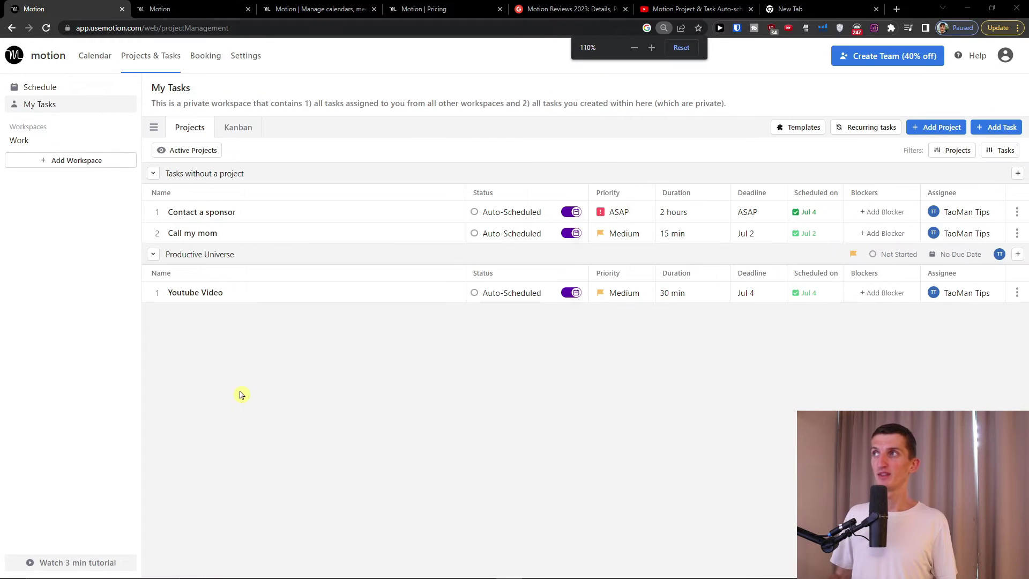
{"action": "key", "text": "ctrl+plus"}
{"action": "key", "text": "ctrl+plus"}
{"action": "key", "text": "ctrl+minus"}
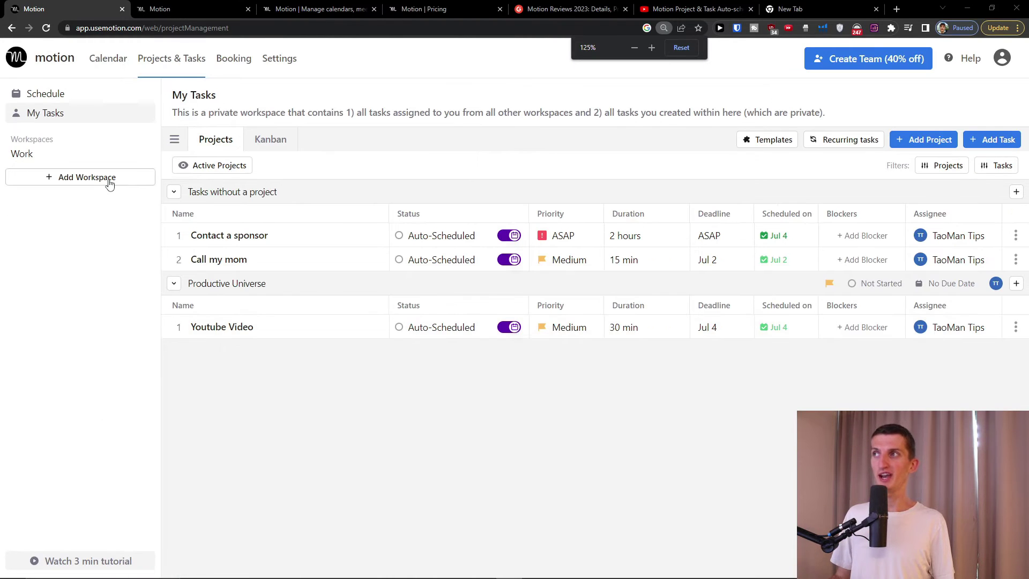
{"action": "left_click", "coordinate": [107, 180]}
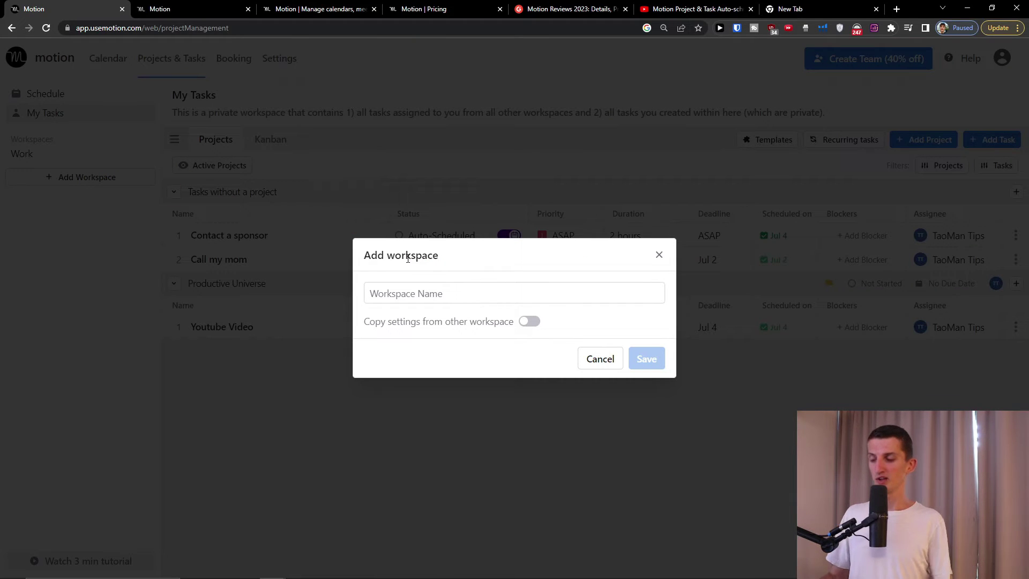
{"action": "type", "text": "Personal"}
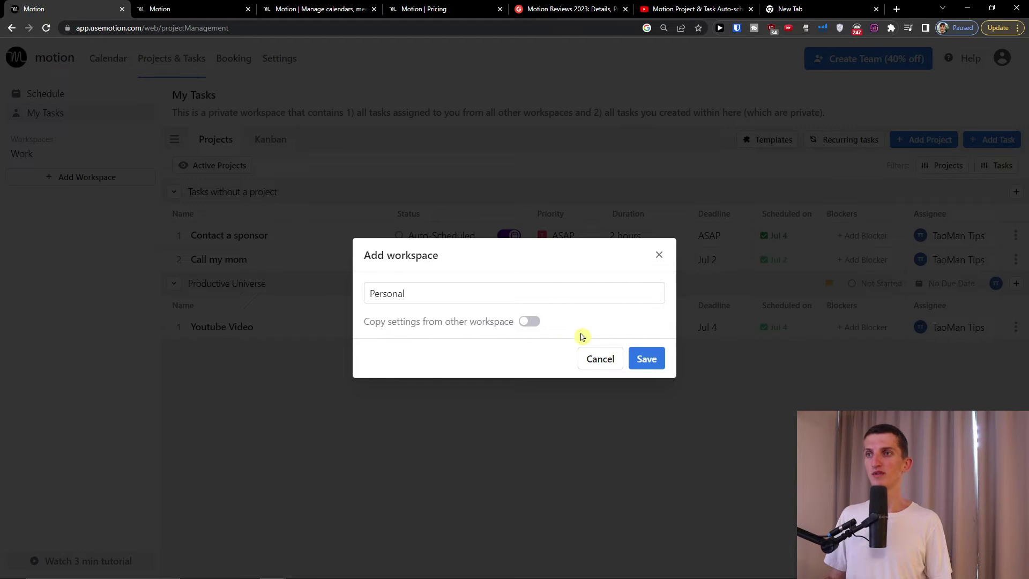
{"action": "left_click", "coordinate": [646, 360]}
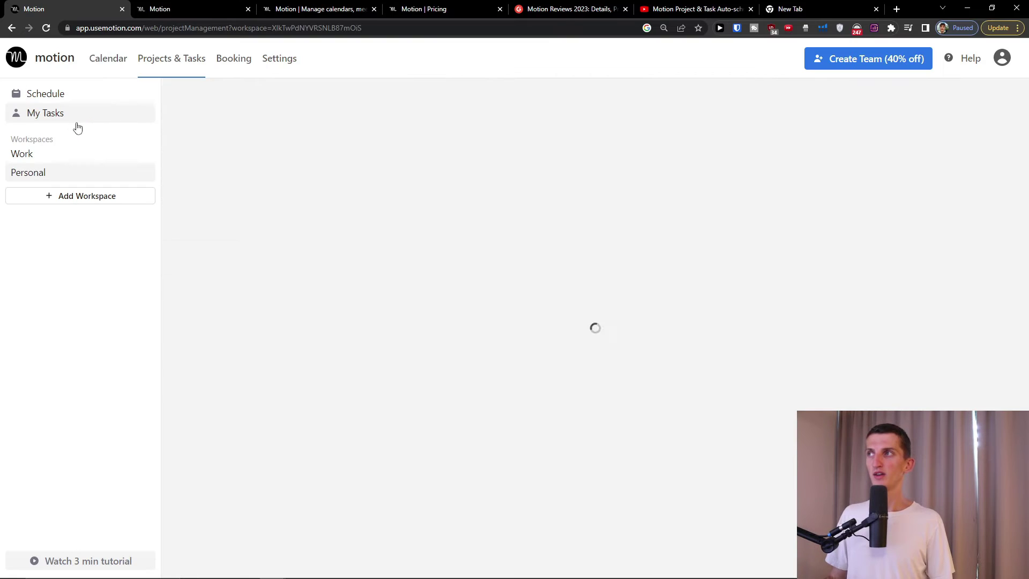
- Open the Personal workspace from the sidebar and start renaming it
{"action": "left_click", "coordinate": [60, 158]}
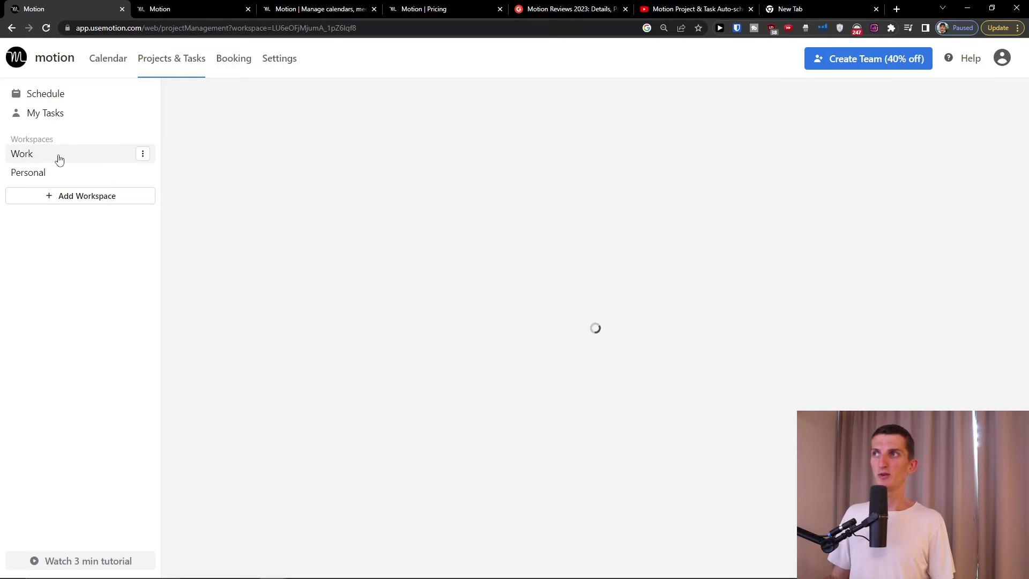
{"action": "left_click", "coordinate": [56, 175]}
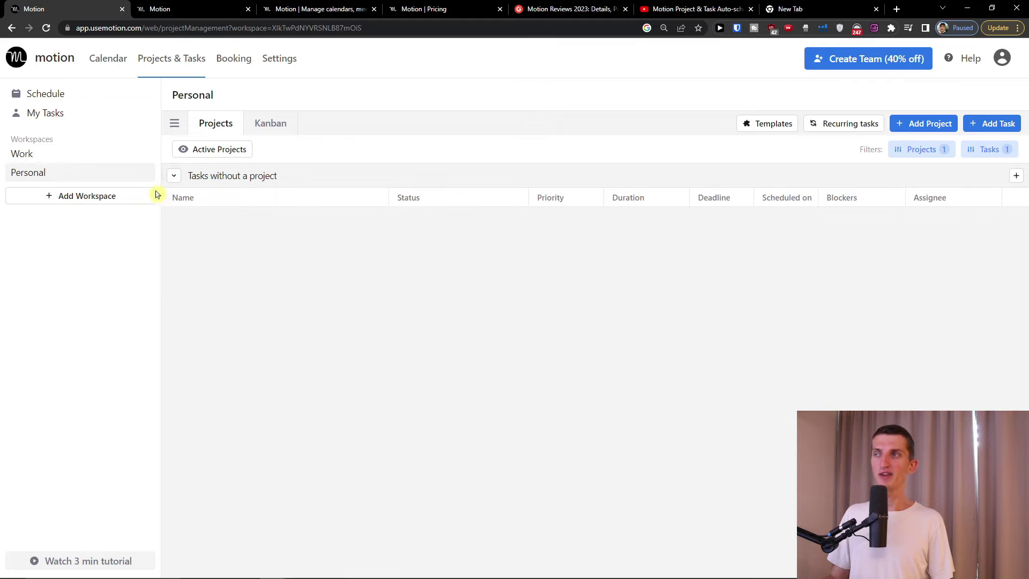
{"action": "double_click", "coordinate": [80, 172]}
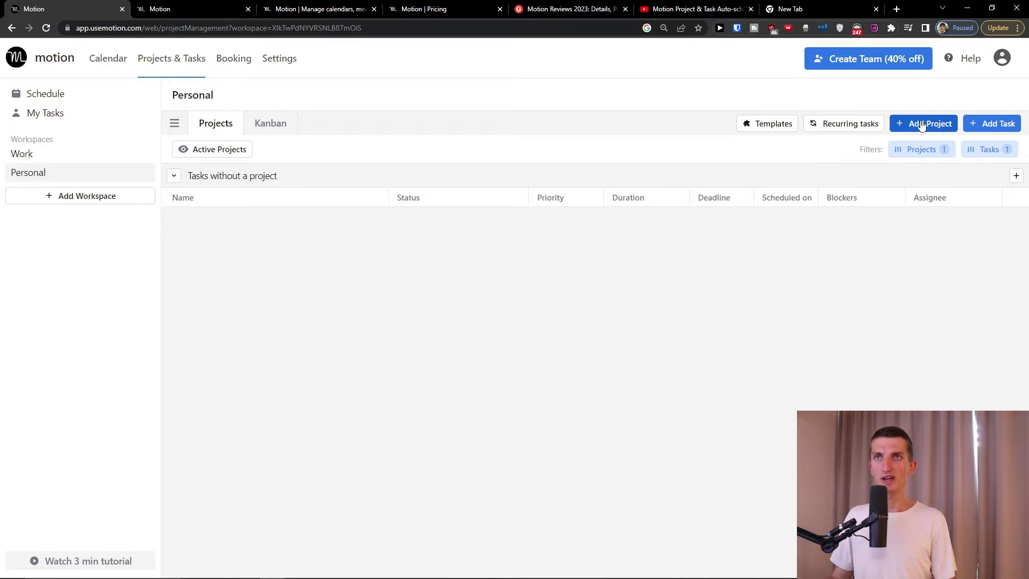
- Look through the workspace's template options and close them without choosing one
{"action": "left_click", "coordinate": [773, 124]}
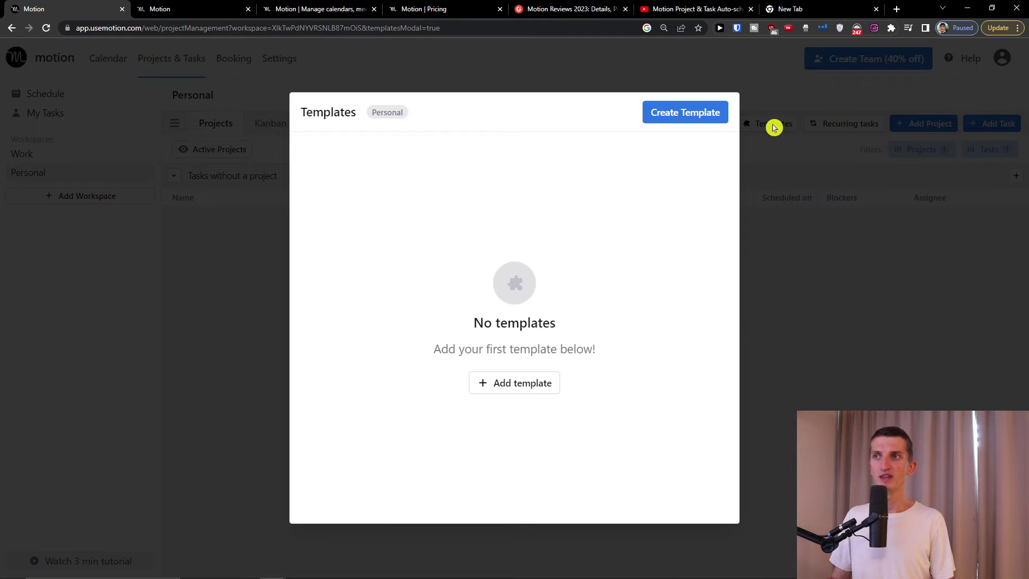
{"action": "left_click", "coordinate": [527, 383]}
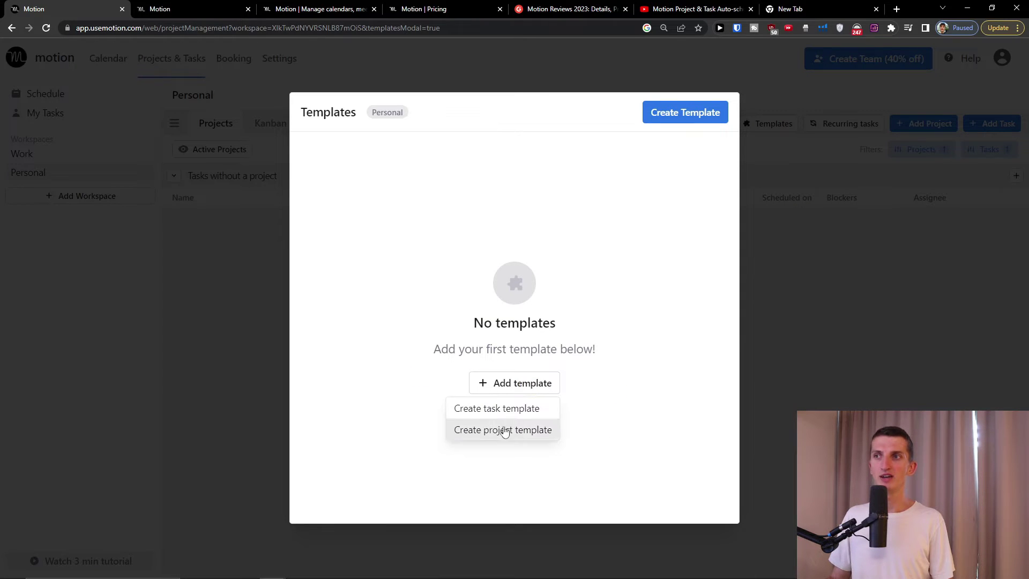
{"action": "left_click", "coordinate": [677, 358]}
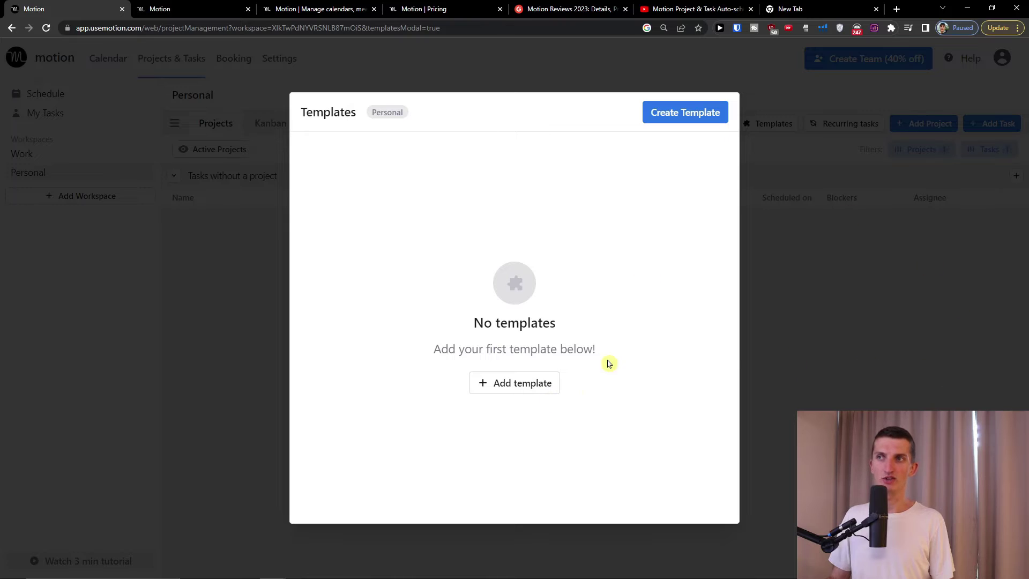
{"action": "left_click", "coordinate": [841, 314]}
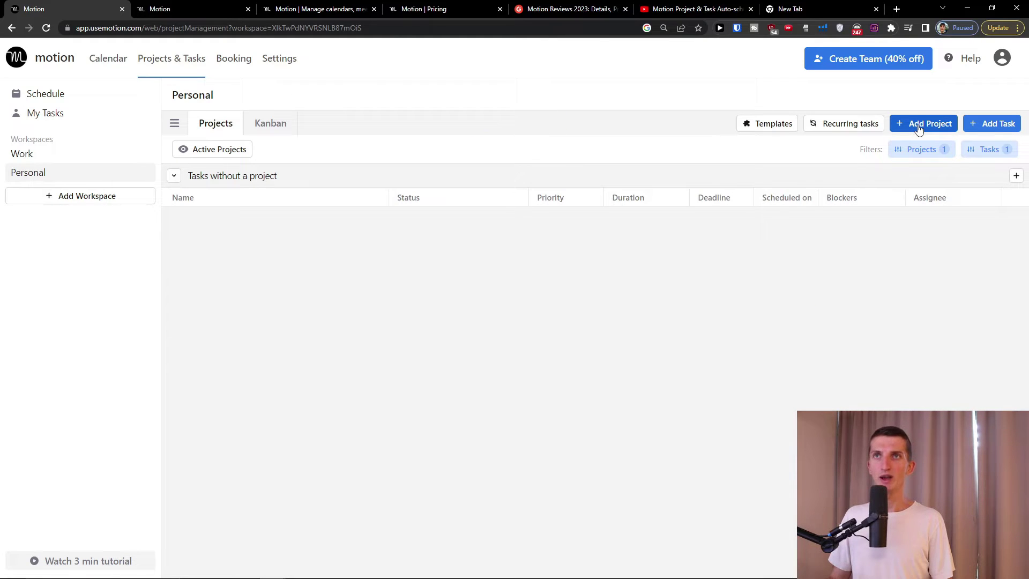
- Create a project named 'Personal growth' and close its details
{"action": "left_click", "coordinate": [919, 129]}
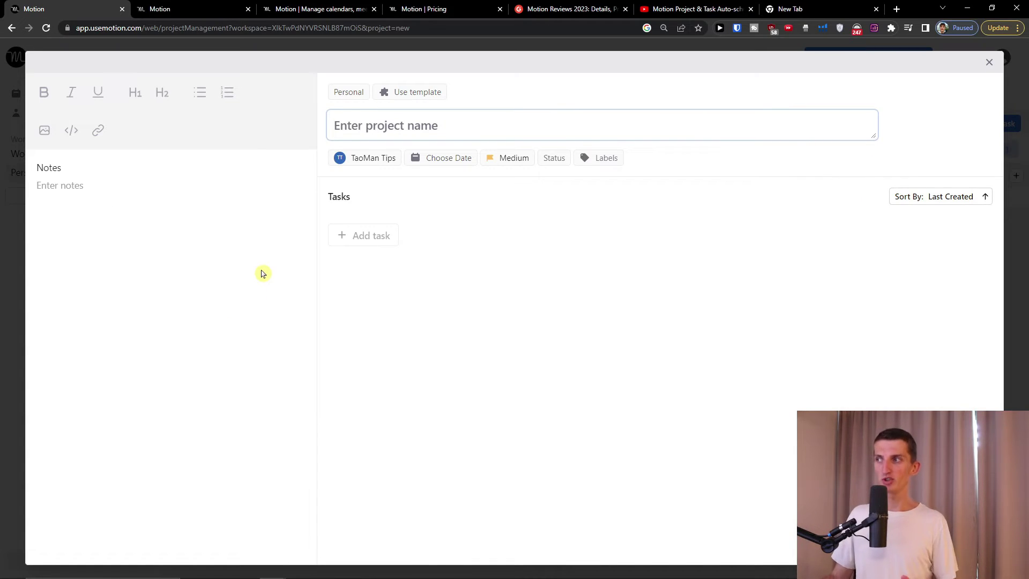
{"action": "type", "text": "Personal grow"}
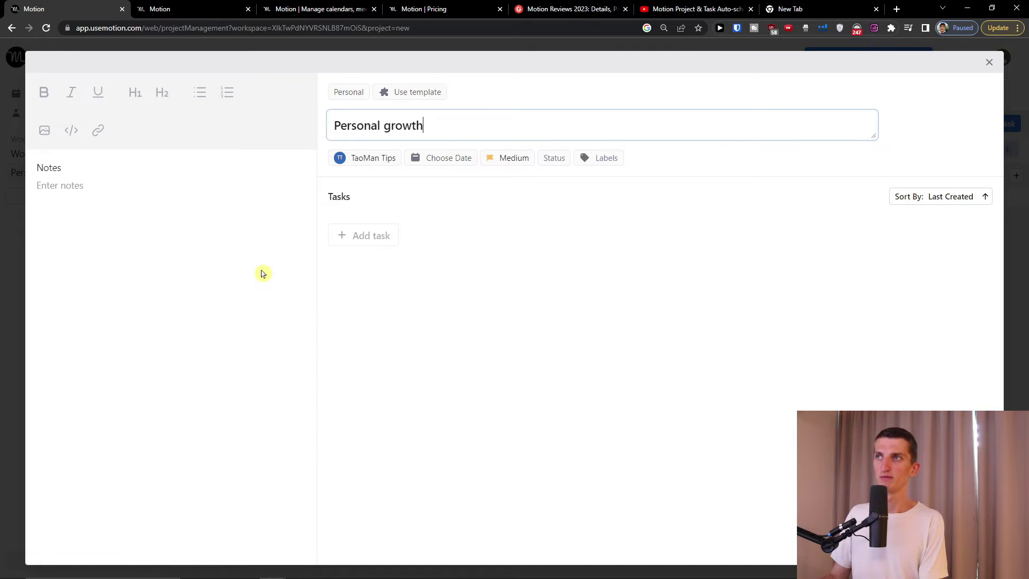
{"action": "type", "text": "th"}
{"action": "left_click", "coordinate": [375, 207]}
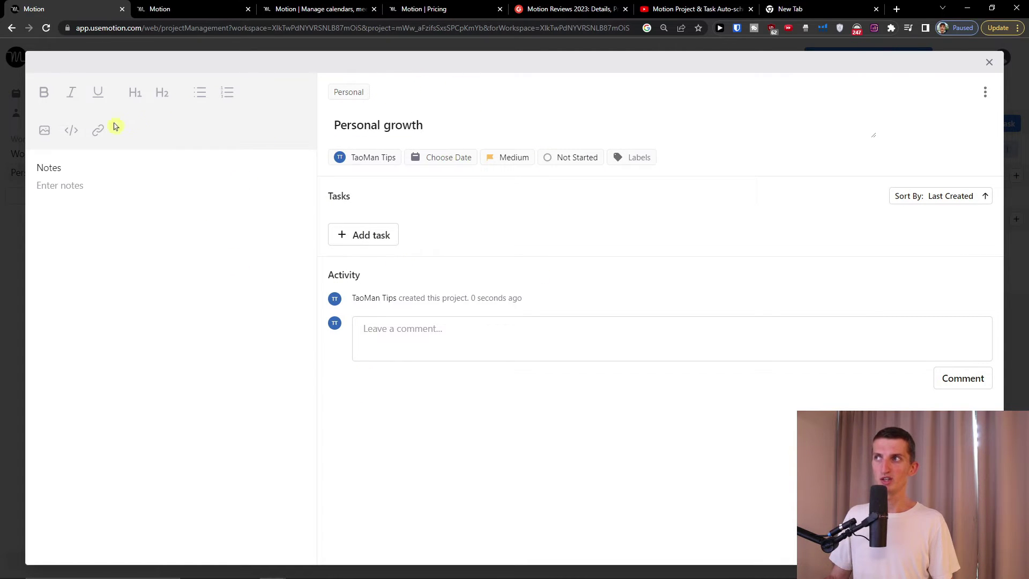
{"action": "left_click", "coordinate": [985, 91]}
{"action": "left_click", "coordinate": [986, 88]}
{"action": "left_click", "coordinate": [988, 63]}
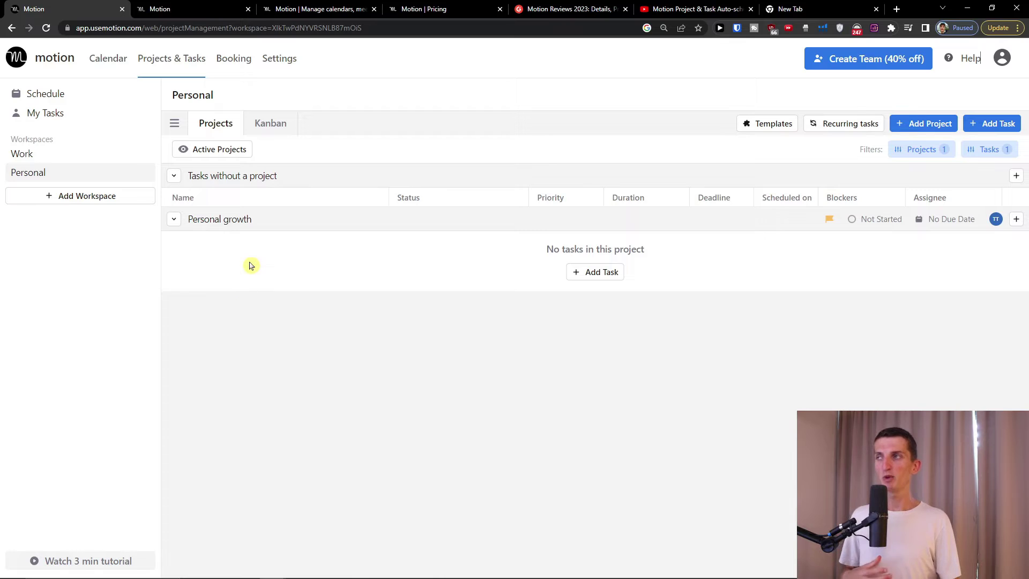
- Add a 'Meditation' task in Personal / Personal growth starting 5 July, and schedule it
{"action": "left_click", "coordinate": [119, 66]}
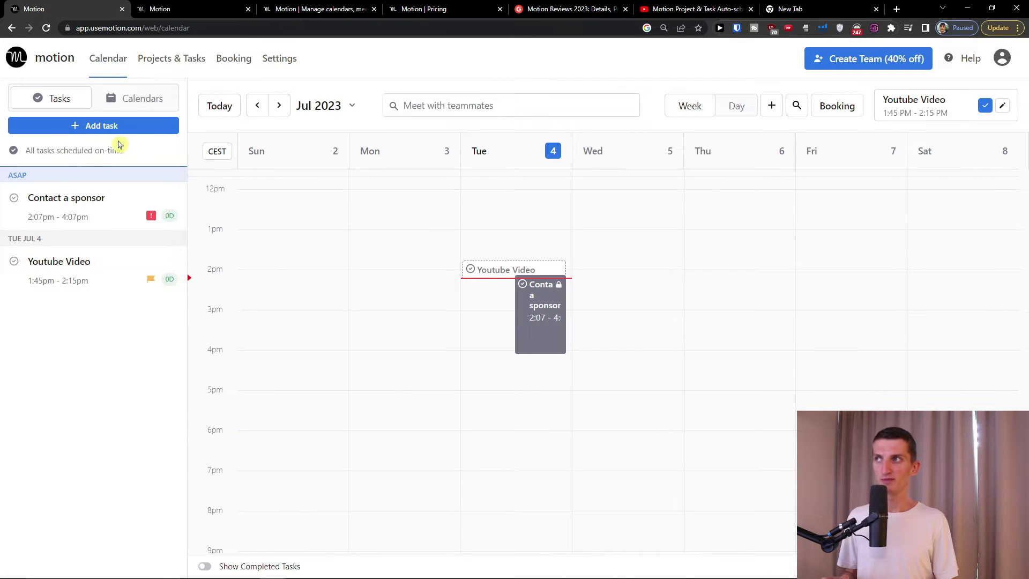
{"action": "left_click", "coordinate": [88, 129]}
{"action": "left_click", "coordinate": [368, 138]}
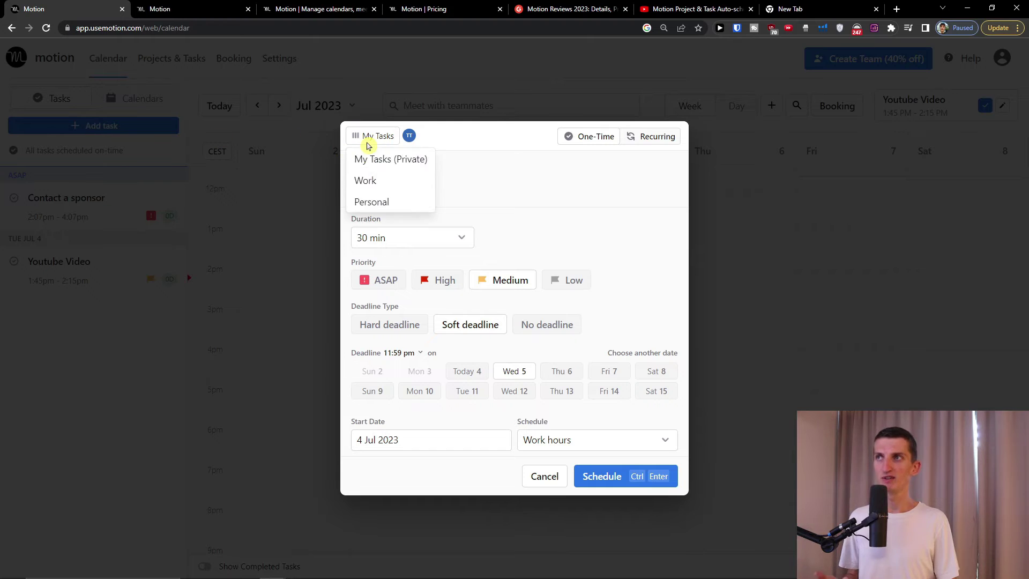
{"action": "left_click", "coordinate": [378, 207]}
{"action": "left_click", "coordinate": [422, 137]}
{"action": "left_click", "coordinate": [427, 157]}
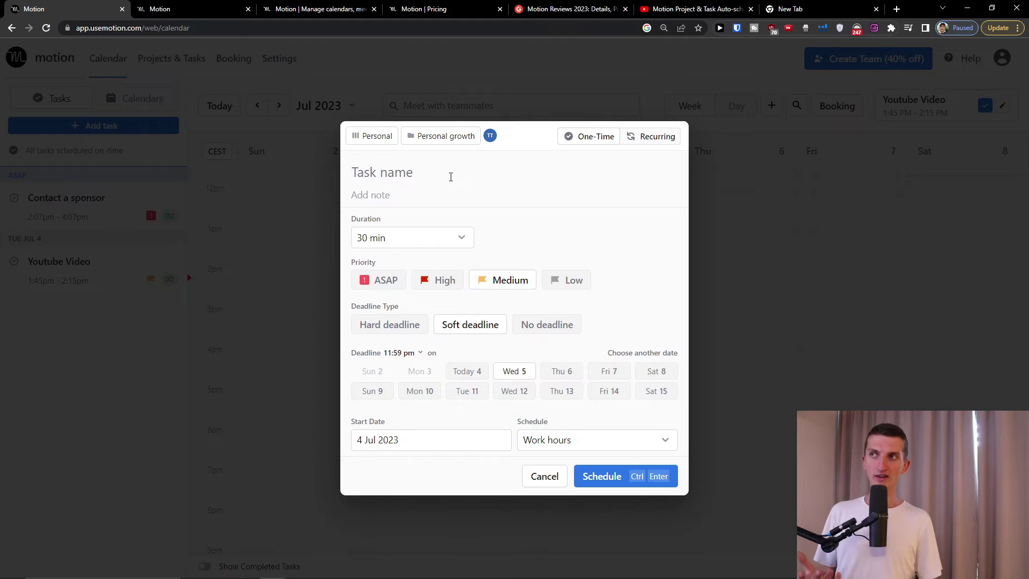
{"action": "type", "text": "Med"}
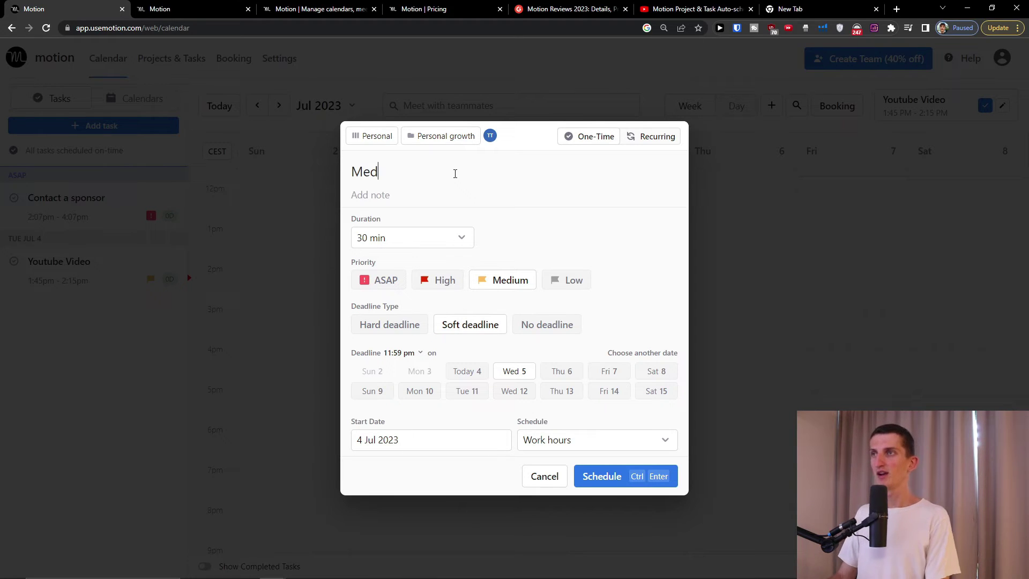
{"action": "type", "text": "itation"}
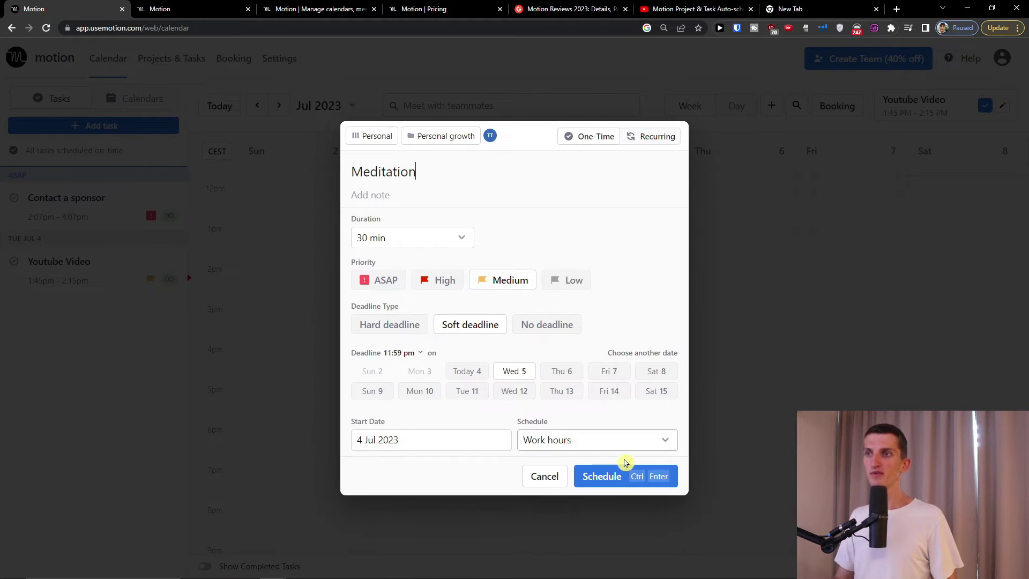
{"action": "left_click", "coordinate": [399, 444]}
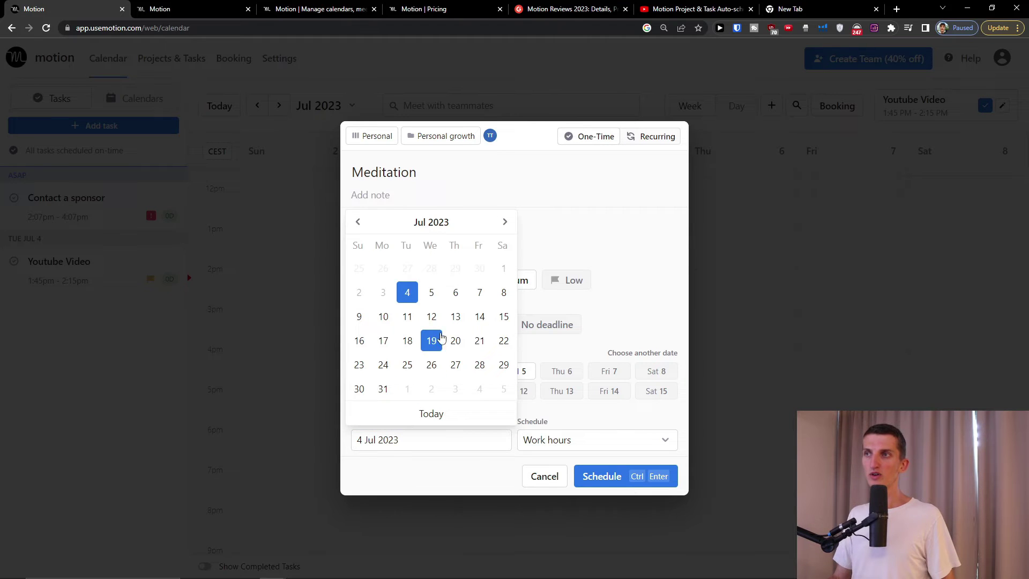
{"action": "left_click", "coordinate": [431, 292]}
{"action": "left_click", "coordinate": [643, 476]}
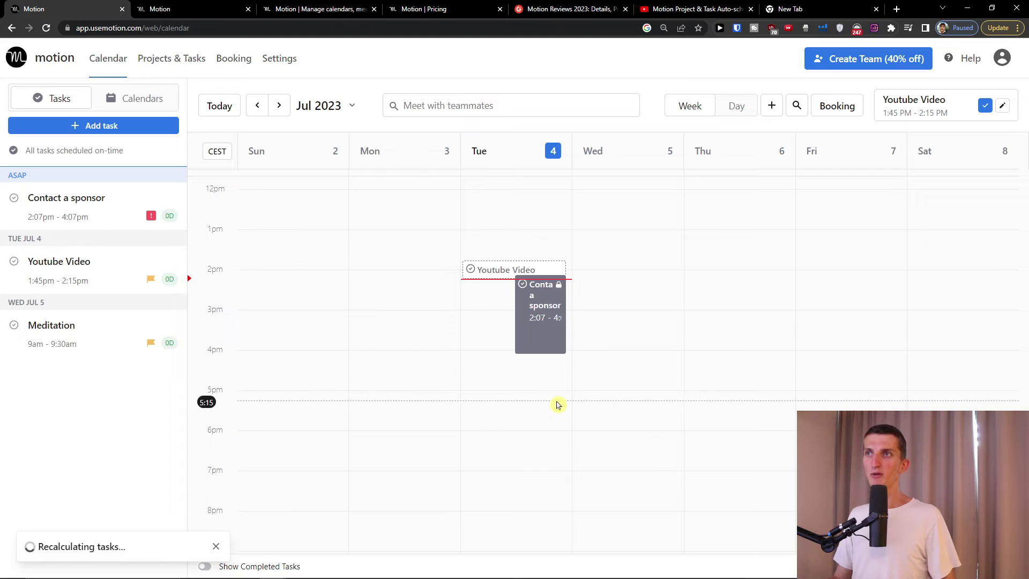
- Show the Personal workspace's project list in Projects & Tasks, adjusting the page zoom
{"action": "key", "text": "ctrl+minus"}
{"action": "key", "text": "ctrl+minus"}
{"action": "key", "text": "ctrl+minus"}
{"action": "key", "text": "ctrl+minus"}
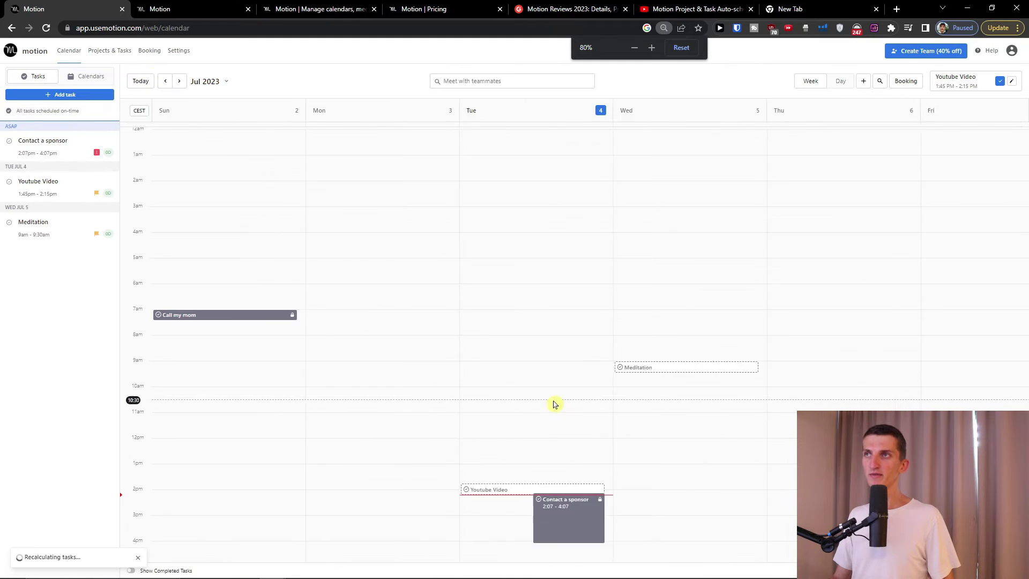
{"action": "left_click", "coordinate": [110, 51]}
{"action": "key", "text": "ctrl+0"}
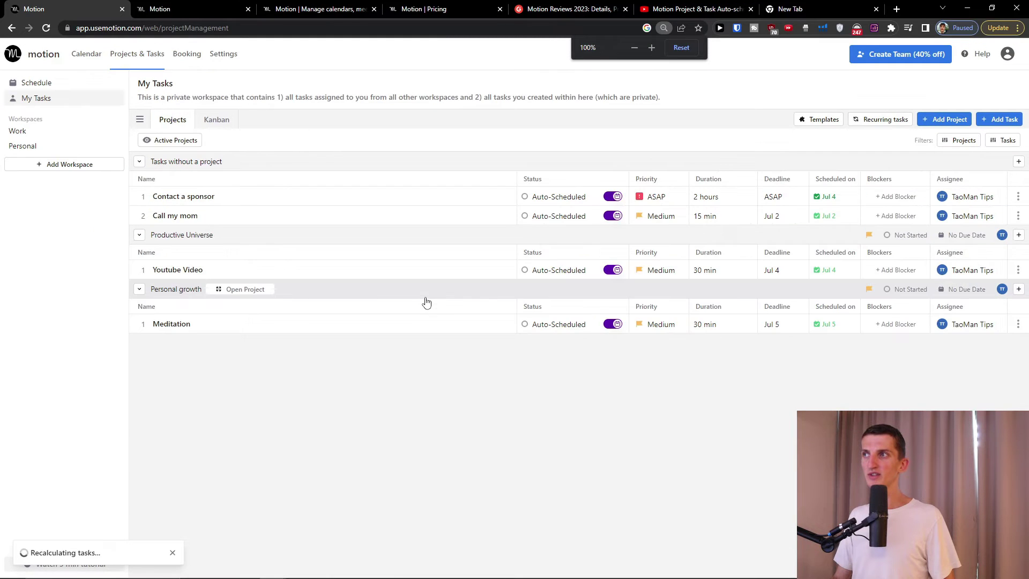
{"action": "left_click", "coordinate": [45, 145]}
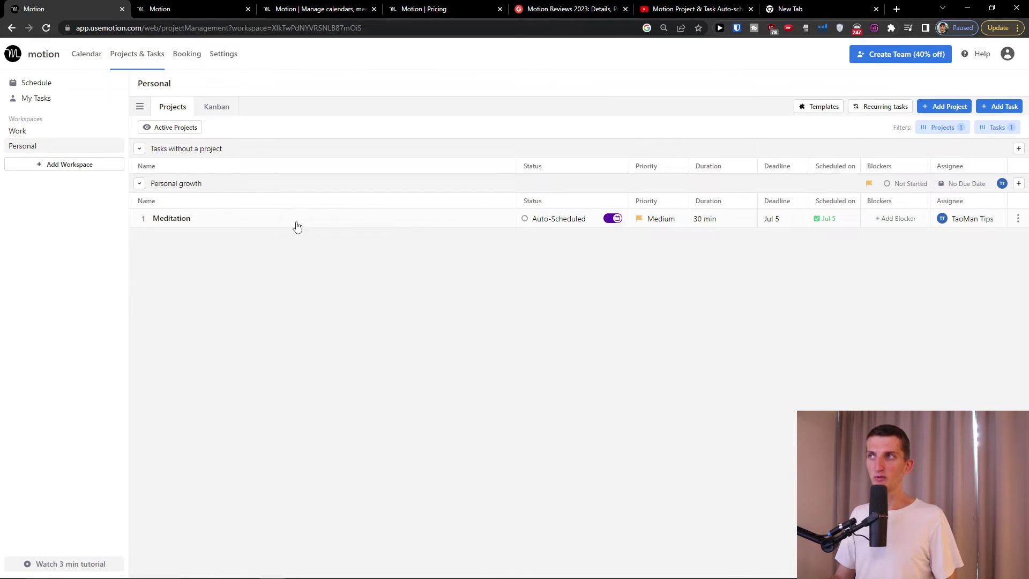
{"action": "key", "text": "ctrl+plus"}
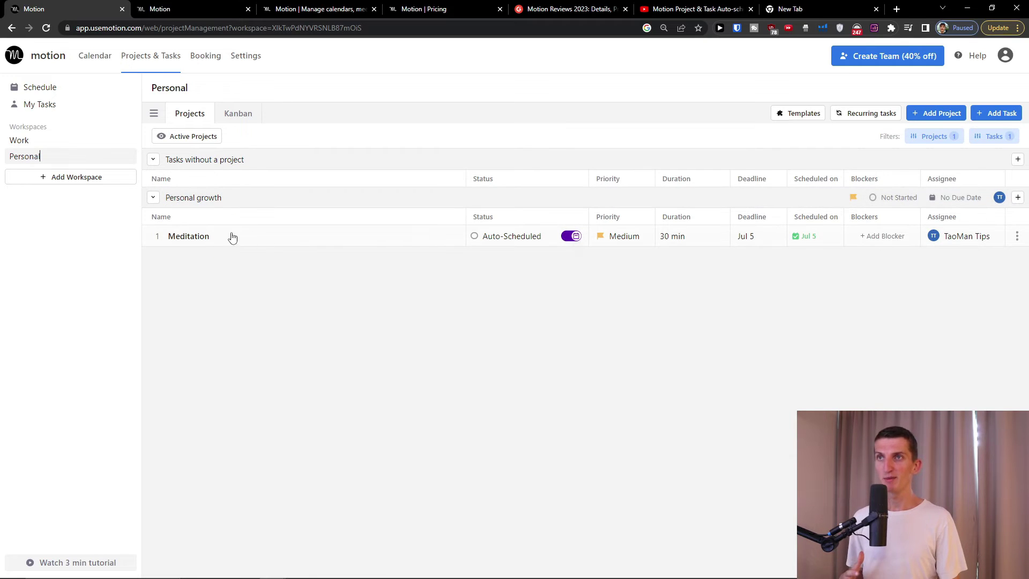
- Review Meditation's status, priority, assignee and action options, leaving all unchanged
{"action": "left_click", "coordinate": [489, 236]}
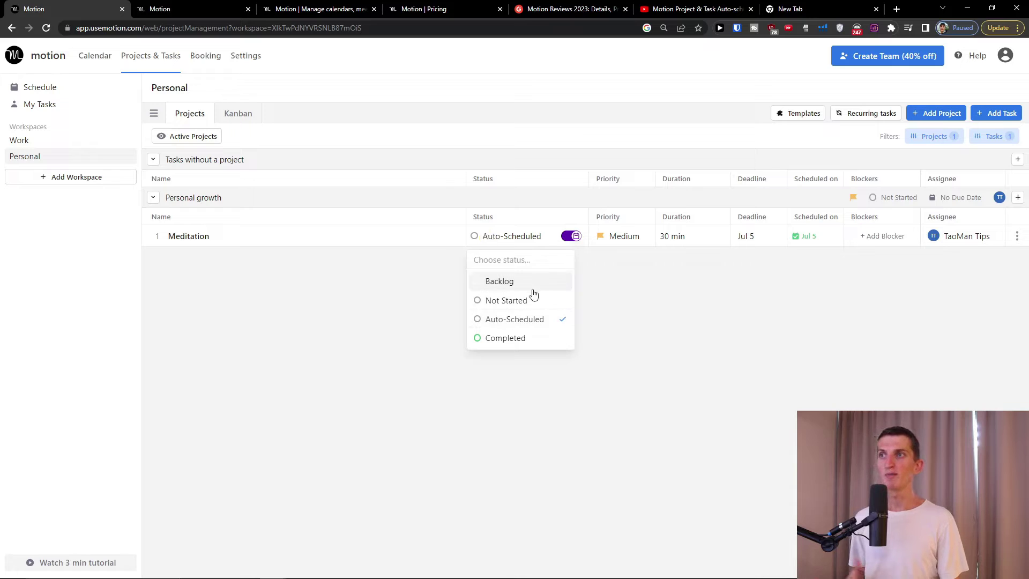
{"action": "left_click", "coordinate": [611, 325]}
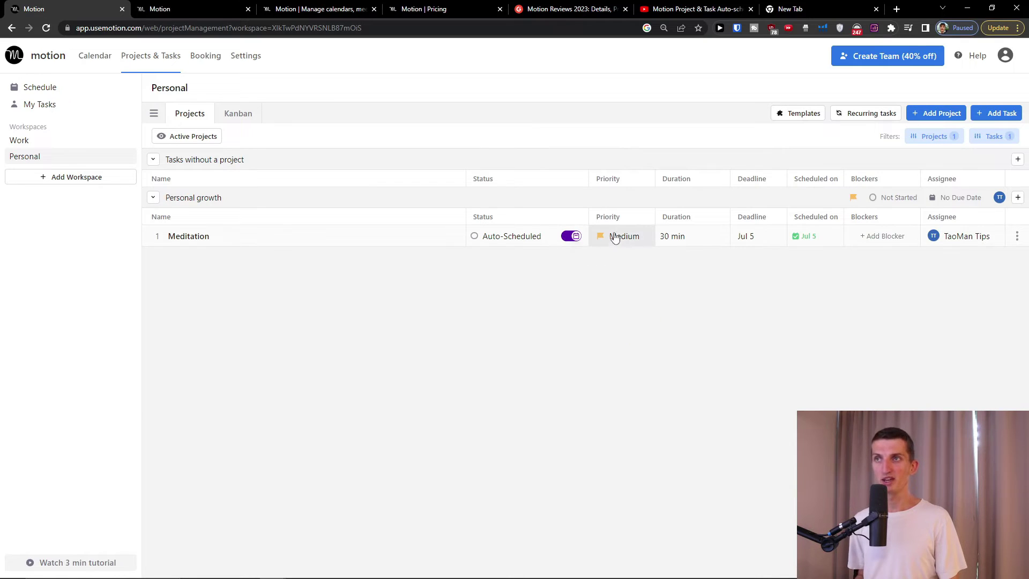
{"action": "left_click", "coordinate": [624, 239]}
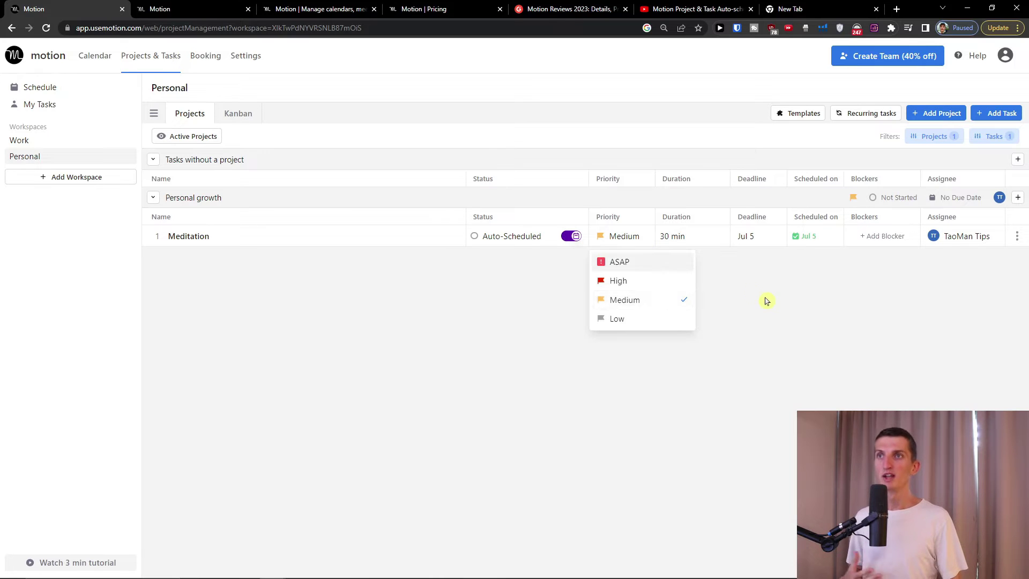
{"action": "left_click_drag", "start_coordinate": [764, 298], "coordinate": [734, 255]}
{"action": "left_click", "coordinate": [813, 269]}
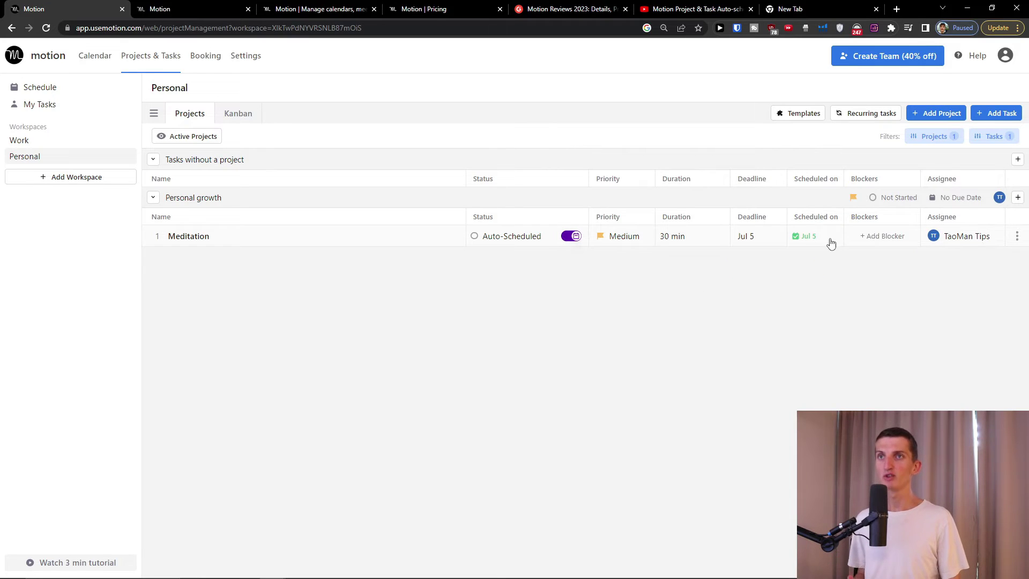
{"action": "left_click", "coordinate": [975, 242]}
{"action": "left_click", "coordinate": [912, 356]}
{"action": "left_click", "coordinate": [1018, 236]}
{"action": "left_click", "coordinate": [1019, 236]}
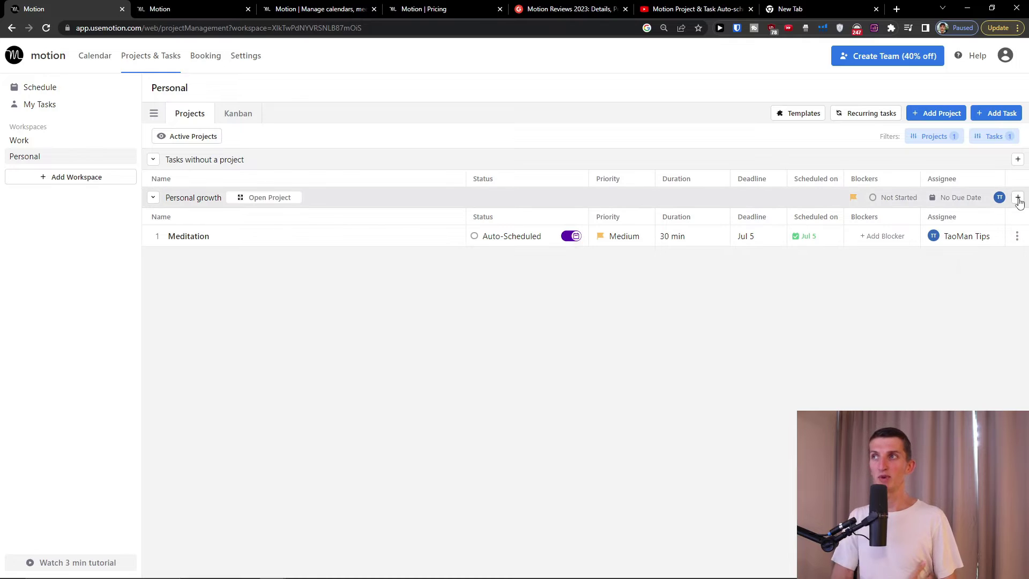
- Discard an empty new-task form for Personal growth and switch to the Kanban board
{"action": "left_click", "coordinate": [1017, 198]}
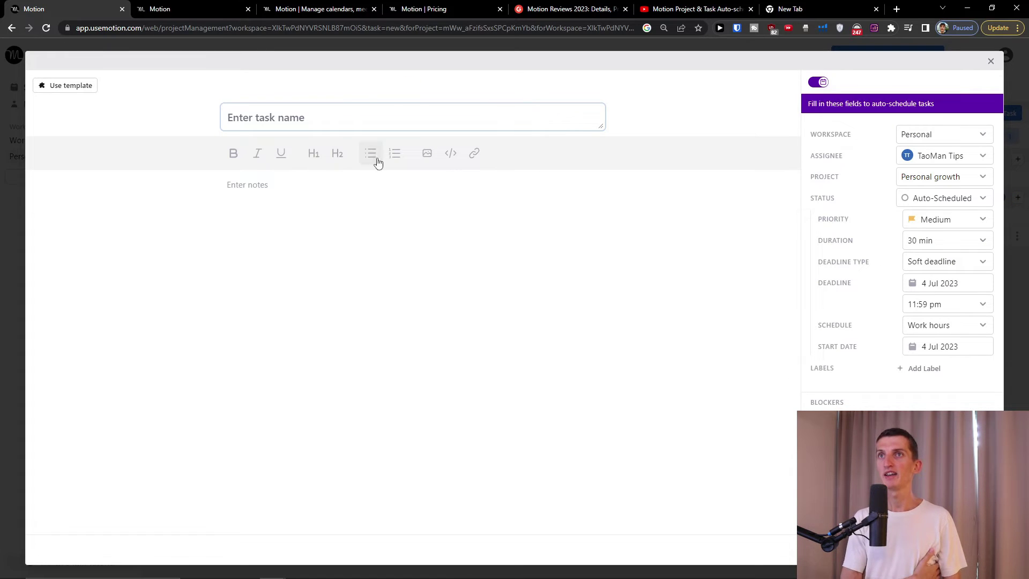
{"action": "left_click", "coordinate": [991, 61]}
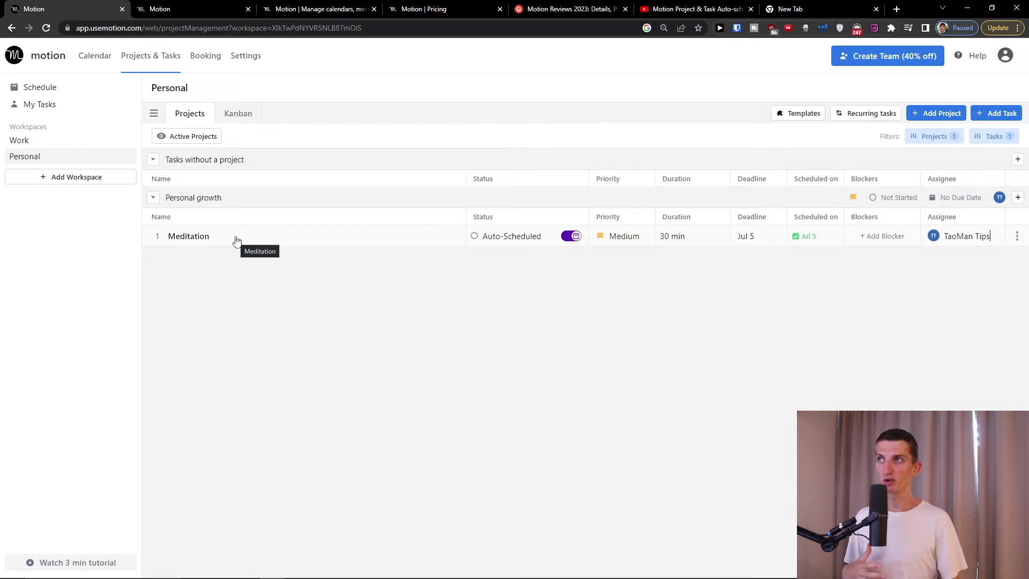
{"action": "left_click", "coordinate": [232, 117]}
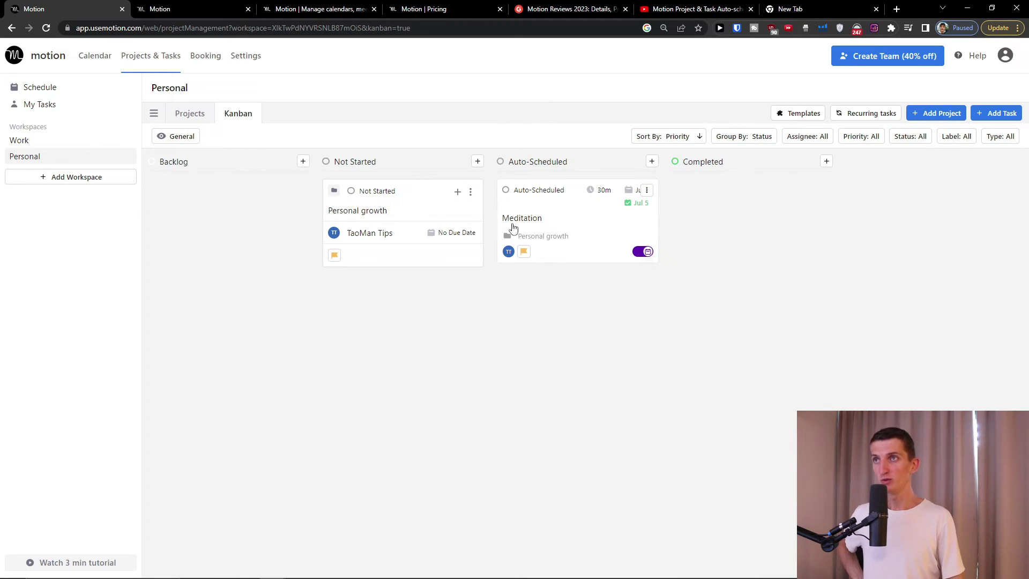
- Move Meditation to Not Started, then try grouping by label and priority before returning to status
{"action": "left_click_drag", "start_coordinate": [338, 194], "coordinate": [399, 191]}
{"action": "left_click_drag", "start_coordinate": [581, 209], "coordinate": [400, 300]}
{"action": "left_click", "coordinate": [759, 142]}
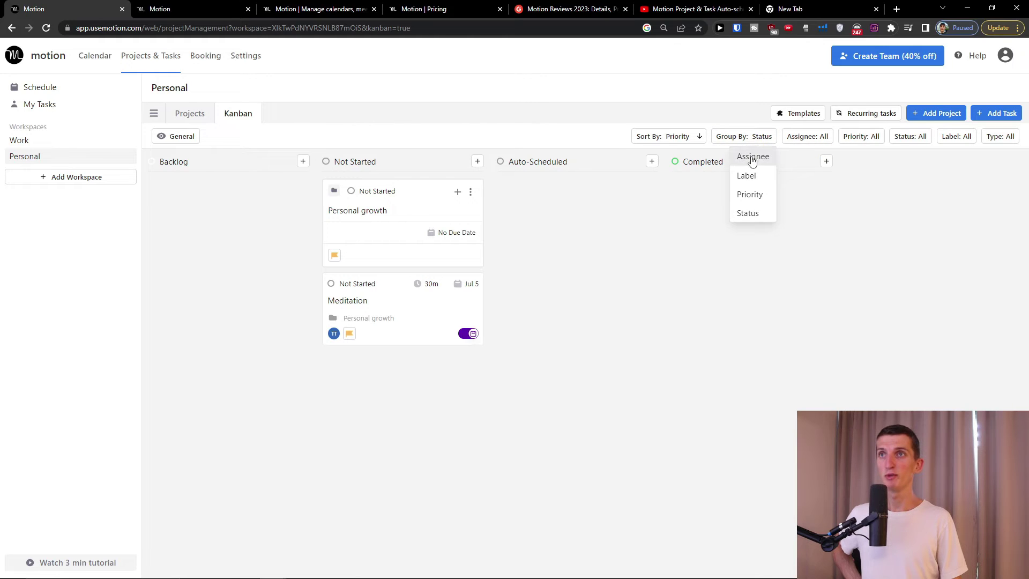
{"action": "left_click", "coordinate": [748, 176]}
{"action": "left_click", "coordinate": [752, 142]}
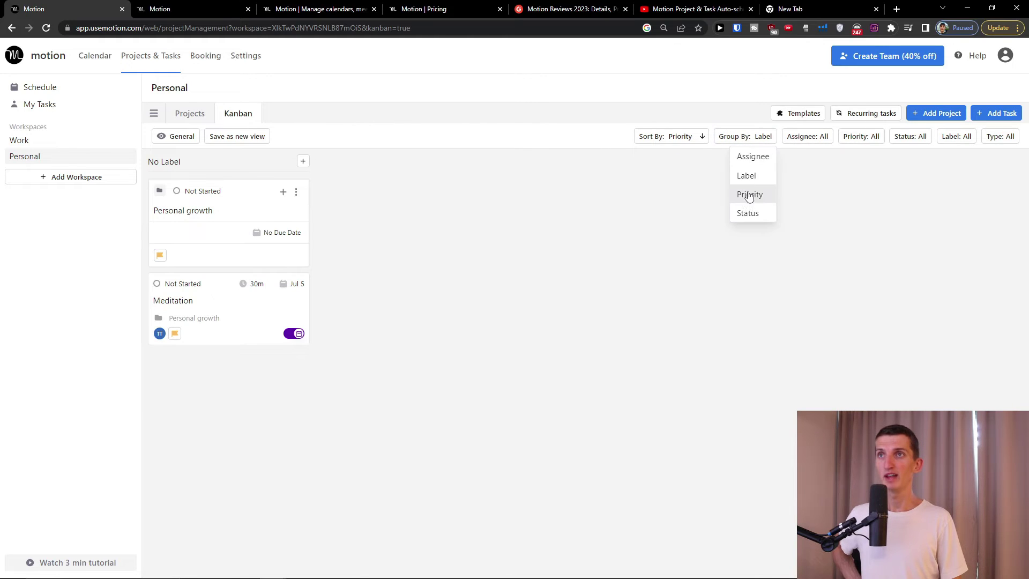
{"action": "left_click", "coordinate": [748, 193]}
{"action": "left_click", "coordinate": [761, 141]}
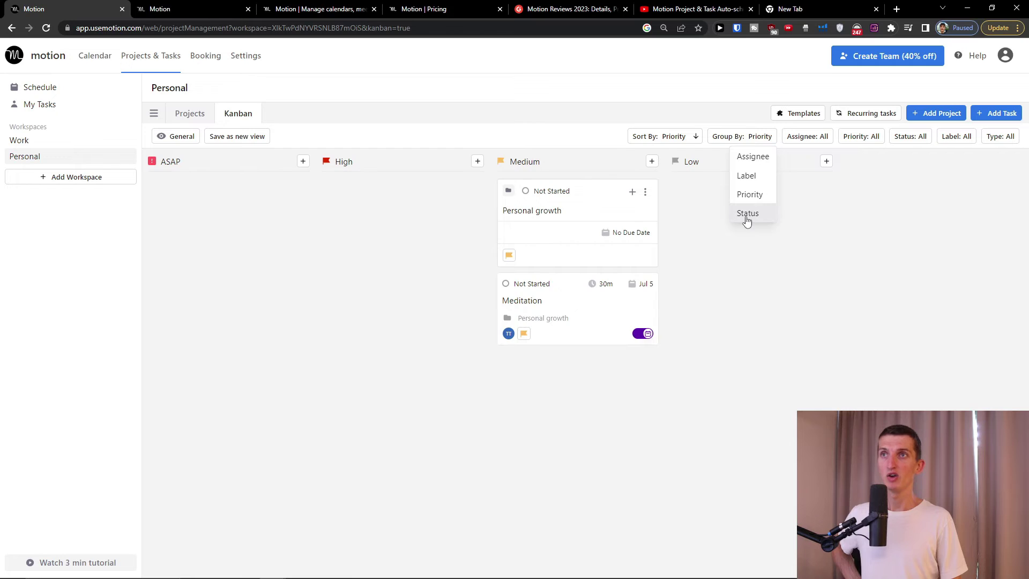
{"action": "left_click", "coordinate": [747, 217]}
- View and close the Personal growth project details, then return to the Projects list
{"action": "left_click", "coordinate": [388, 220]}
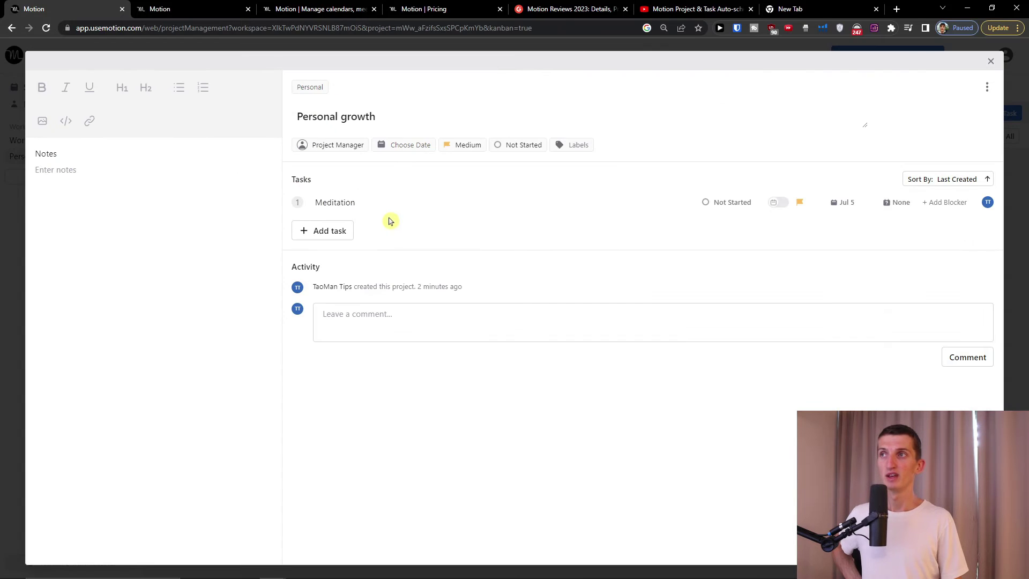
{"action": "left_click", "coordinate": [991, 60]}
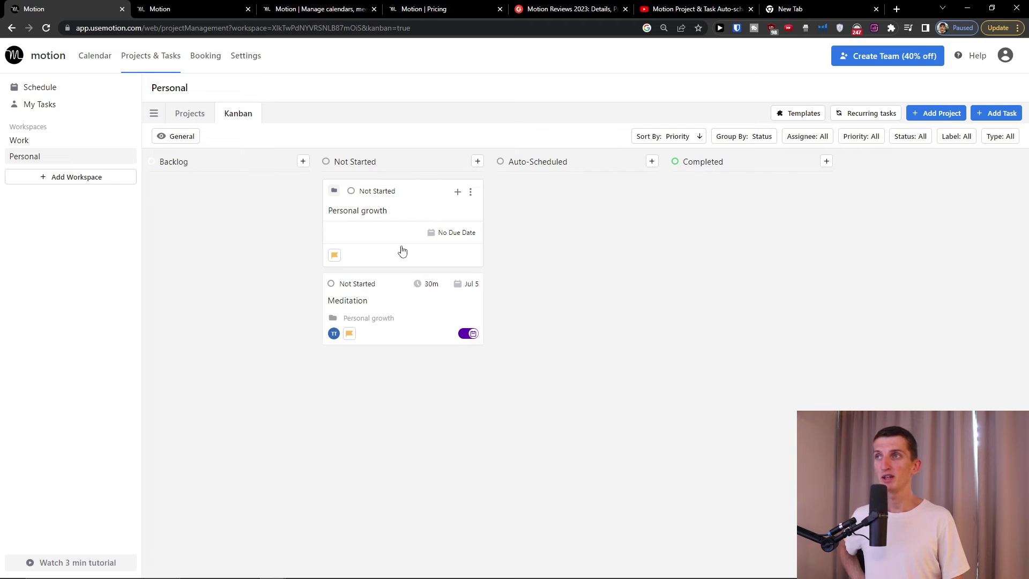
{"action": "left_click", "coordinate": [188, 117]}
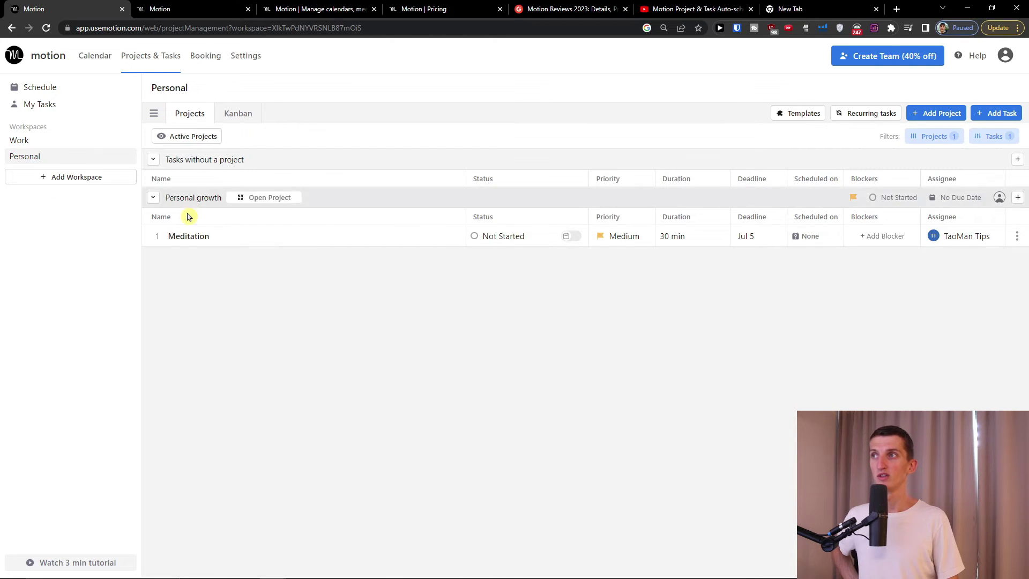
- Switch back to the Kanban board and briefly look at its sorting options
{"action": "left_click", "coordinate": [228, 119]}
{"action": "left_click", "coordinate": [673, 134]}
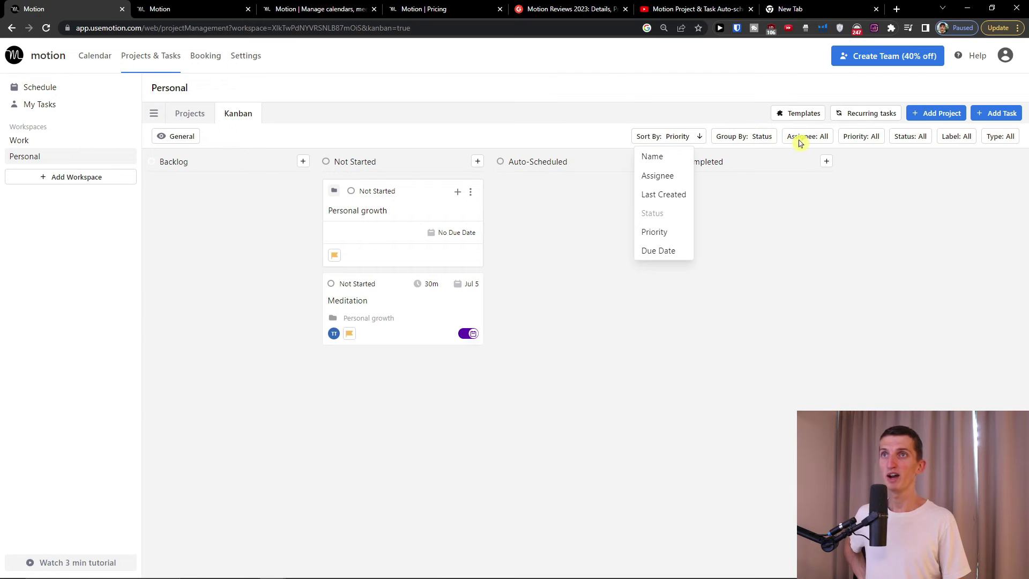
{"action": "left_click", "coordinate": [1005, 144]}
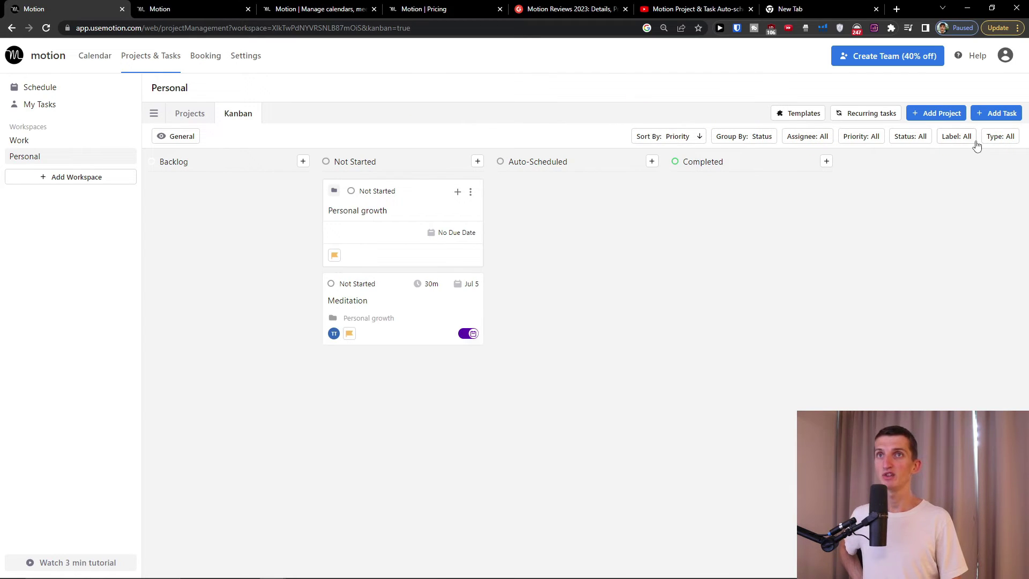
- Filter the board to tasks only by excluding Projects, then discard a new task form
{"action": "left_click", "coordinate": [1003, 138]}
{"action": "left_click", "coordinate": [959, 157]}
{"action": "left_click", "coordinate": [986, 192]}
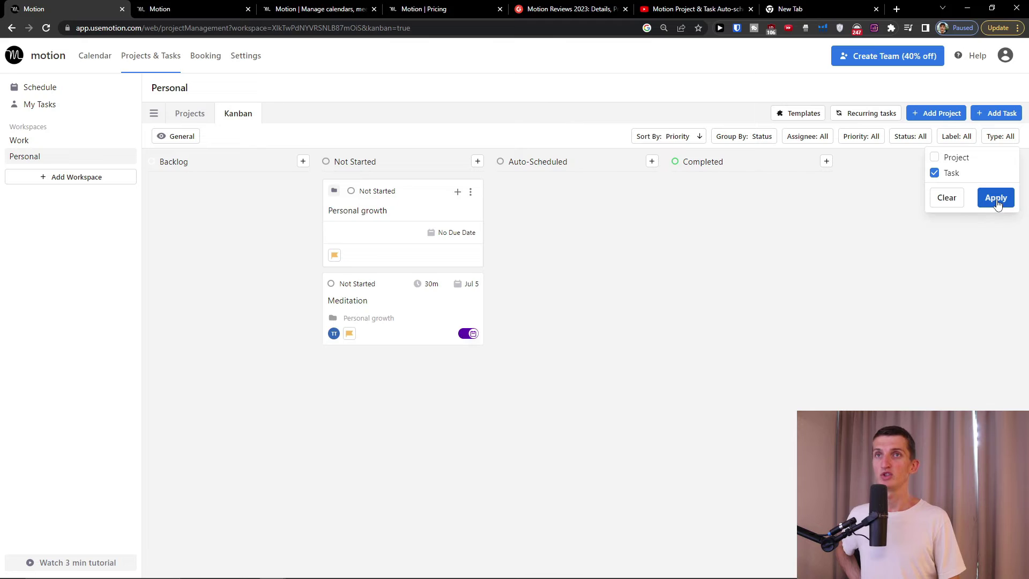
{"action": "left_click", "coordinate": [998, 203]}
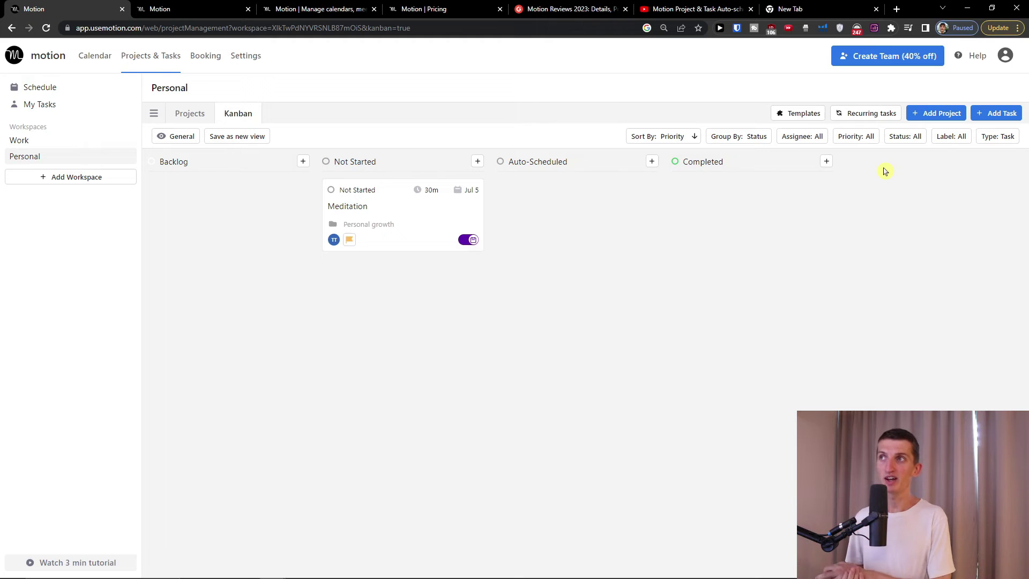
{"action": "left_click", "coordinate": [1008, 113]}
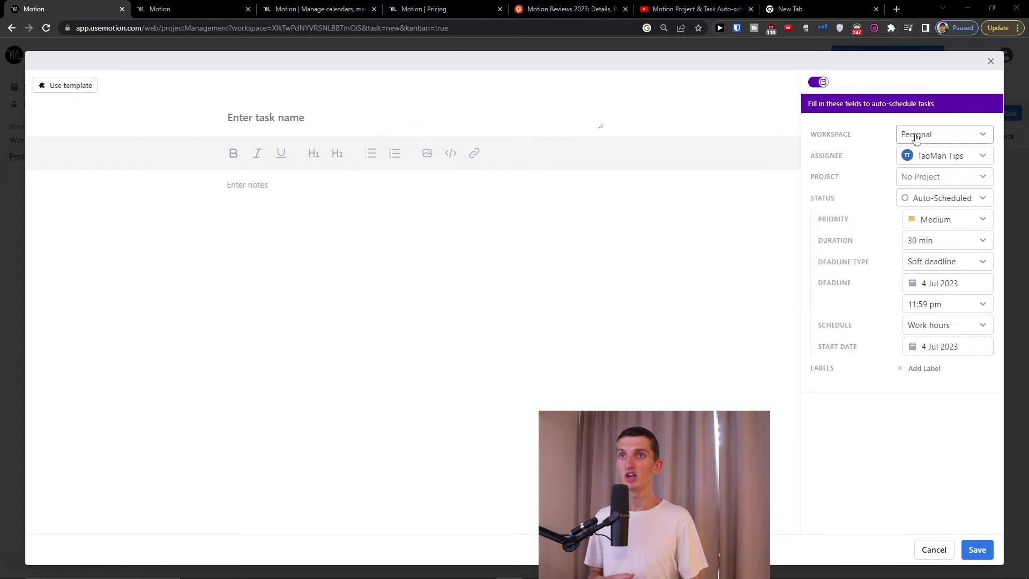
{"action": "left_click", "coordinate": [991, 61]}
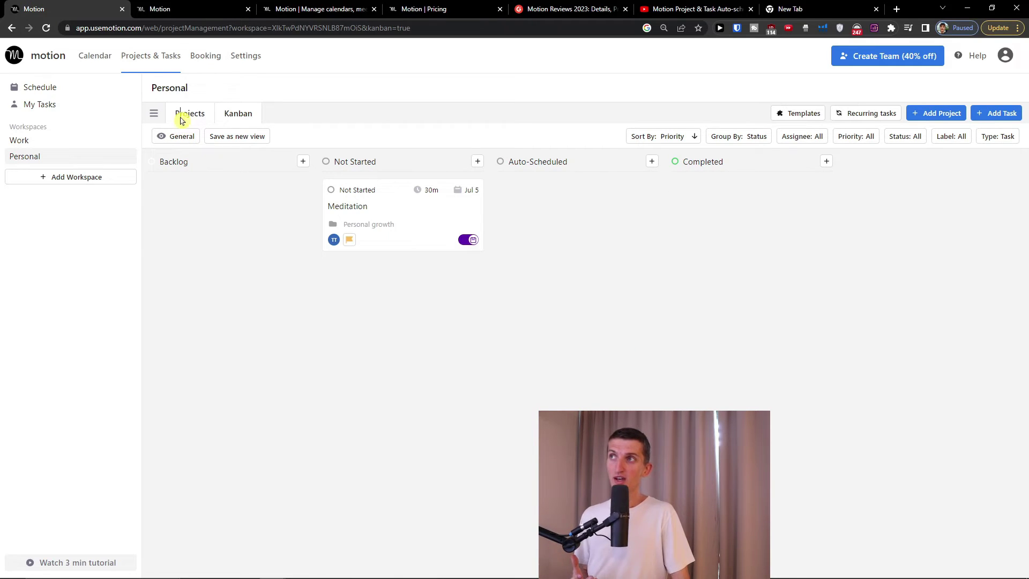
- Switch to the project list view and zoom the browser in and back out
{"action": "left_click", "coordinate": [207, 118]}
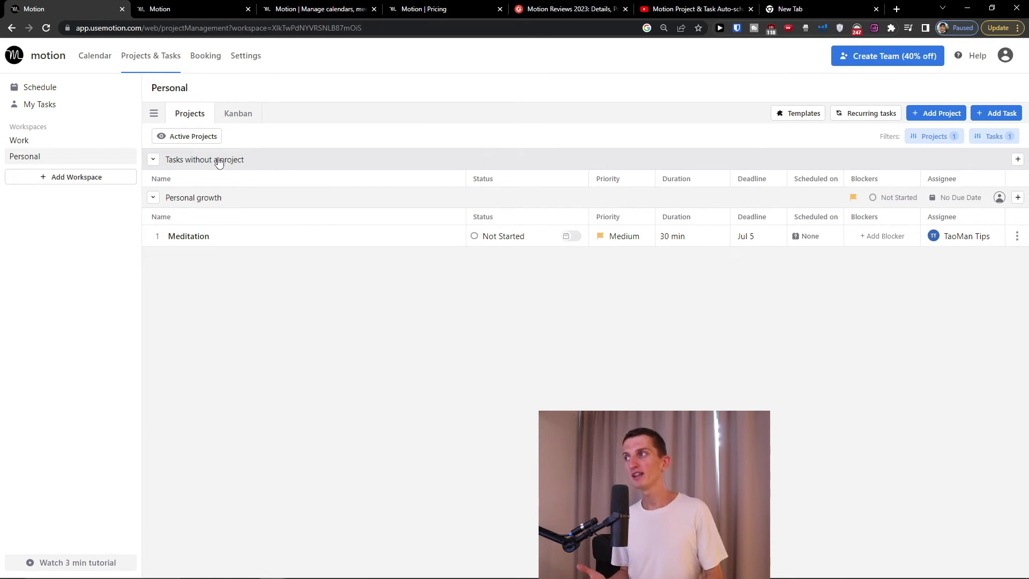
{"action": "key", "text": "ctrl+plus"}
{"action": "key", "text": "ctrl+plus"}
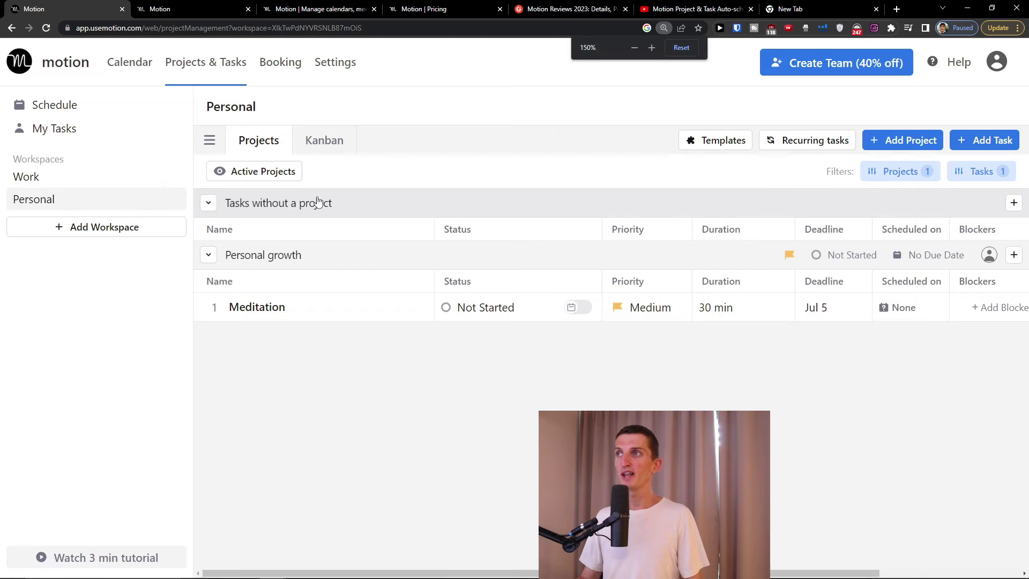
{"action": "key", "text": "ctrl+minus"}
{"action": "key", "text": "ctrl+minus"}
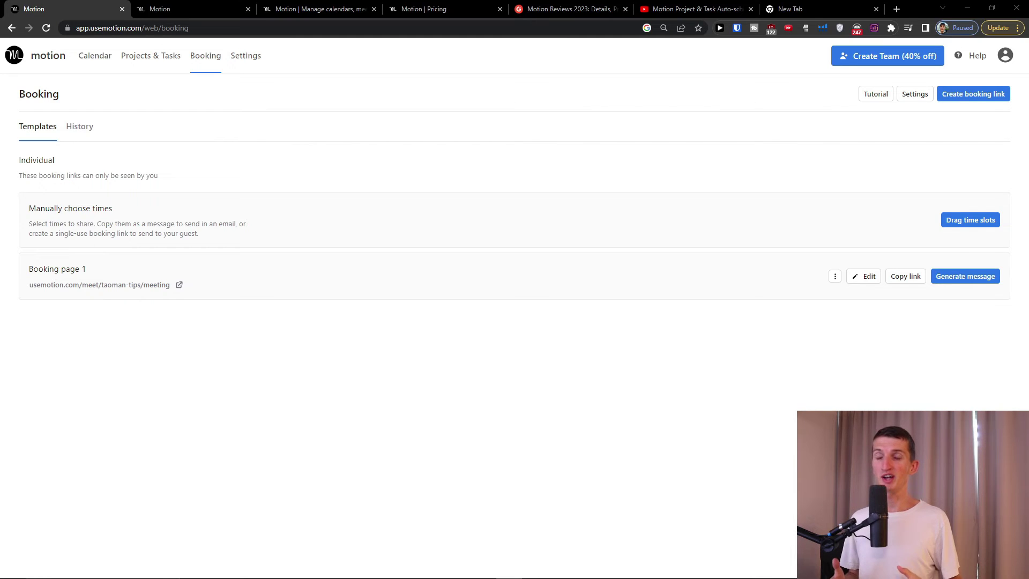
- Mark Monday, Thursday and Friday as available from 10am to 1pm
{"action": "left_click", "coordinate": [964, 222]}
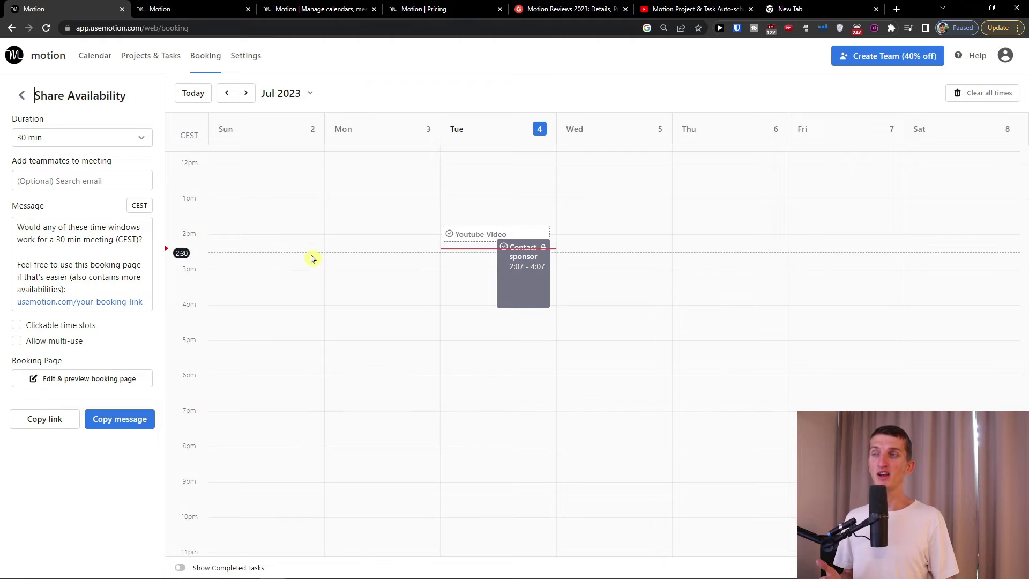
{"action": "scroll", "coordinate": [401, 372], "scroll_direction": "up", "scroll_amount": 3}
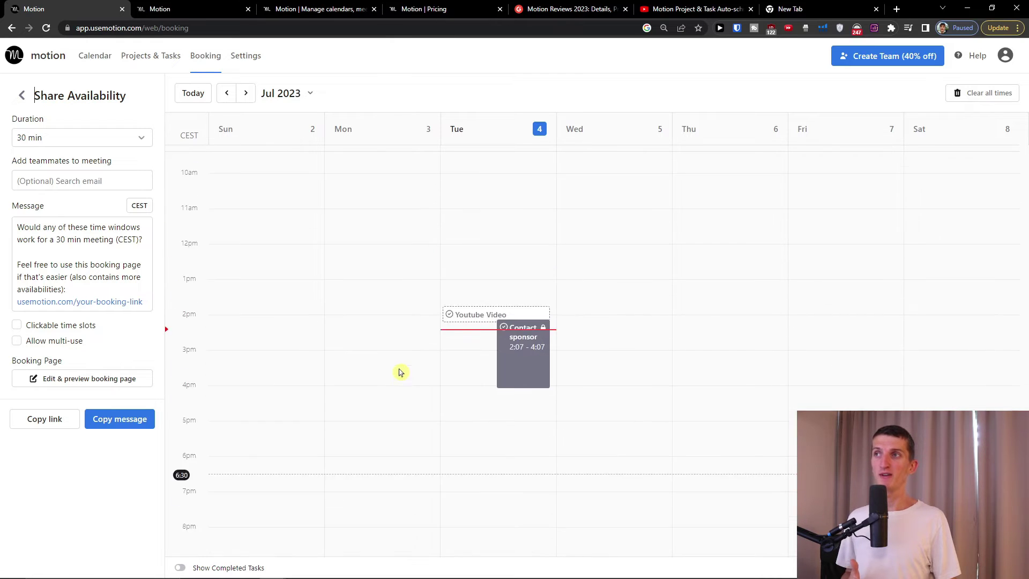
{"action": "scroll", "coordinate": [401, 373], "scroll_direction": "down", "scroll_amount": 1}
{"action": "left_click_drag", "start_coordinate": [333, 209], "coordinate": [421, 312]}
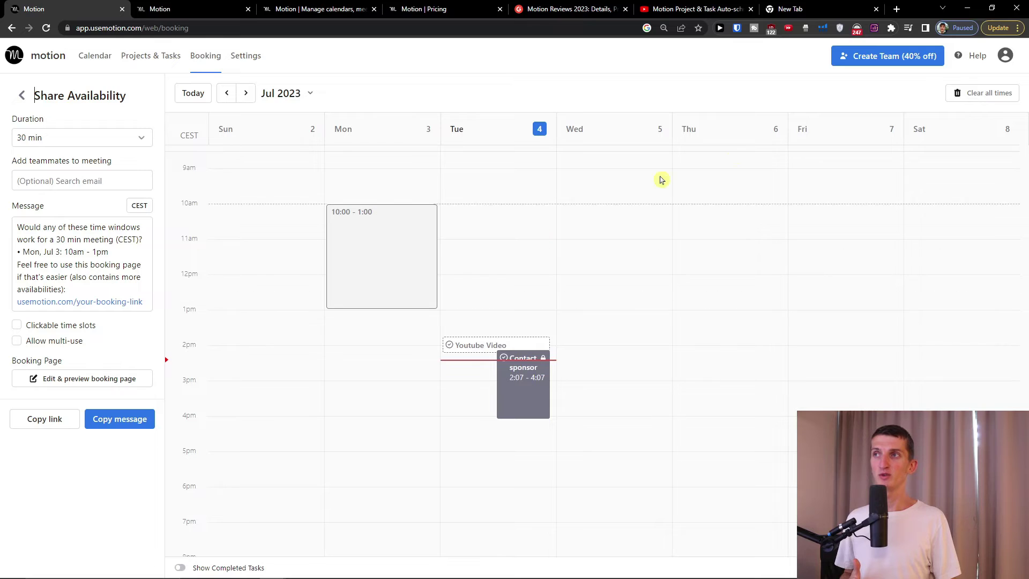
{"action": "left_click_drag", "start_coordinate": [675, 207], "coordinate": [766, 309]}
{"action": "left_click_drag", "start_coordinate": [794, 210], "coordinate": [895, 311]}
{"action": "left_click_drag", "start_coordinate": [729, 193], "coordinate": [728, 205]}
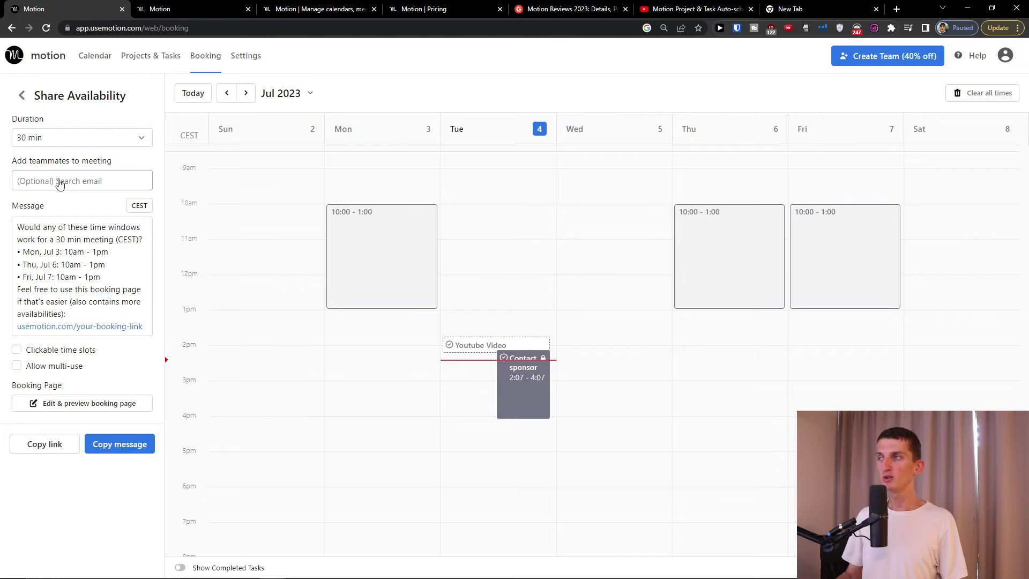
- Set the meeting duration to 45 minutes with clickable, multi-use time slots
{"action": "key", "text": "ctrl+plus"}
{"action": "key", "text": "ctrl+plus"}
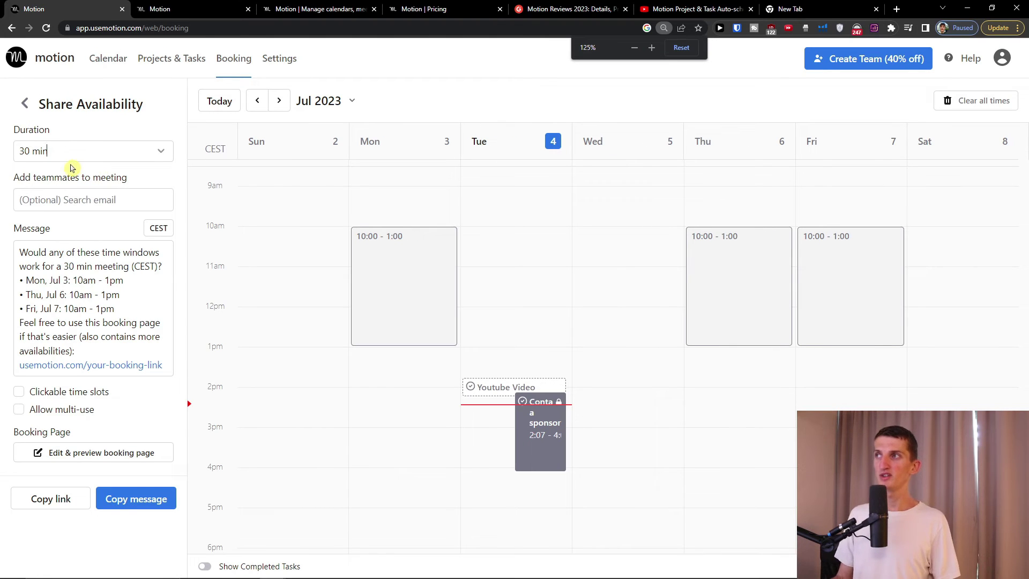
{"action": "left_click", "coordinate": [72, 158]}
{"action": "left_click", "coordinate": [62, 290]}
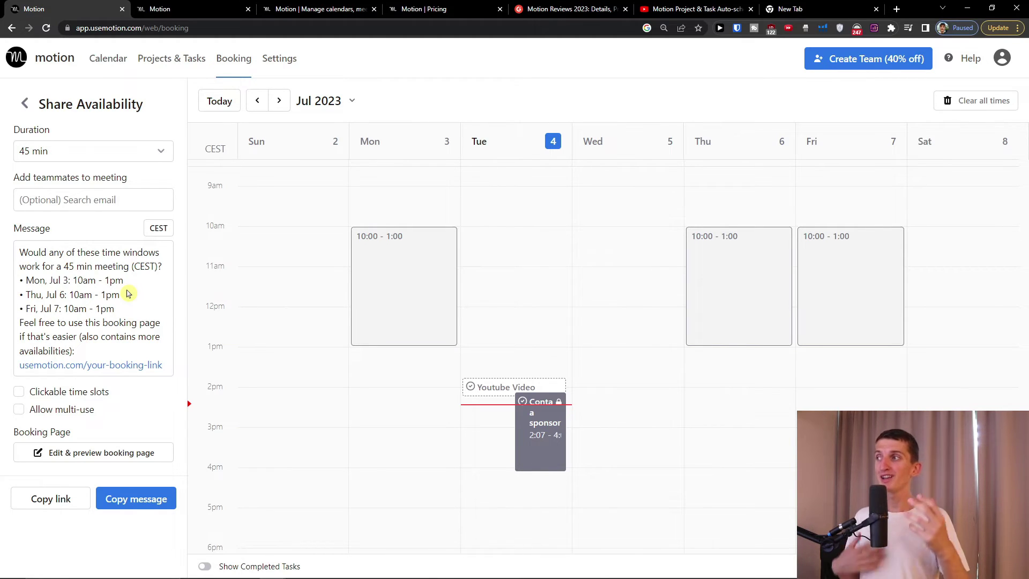
{"action": "left_click", "coordinate": [76, 394]}
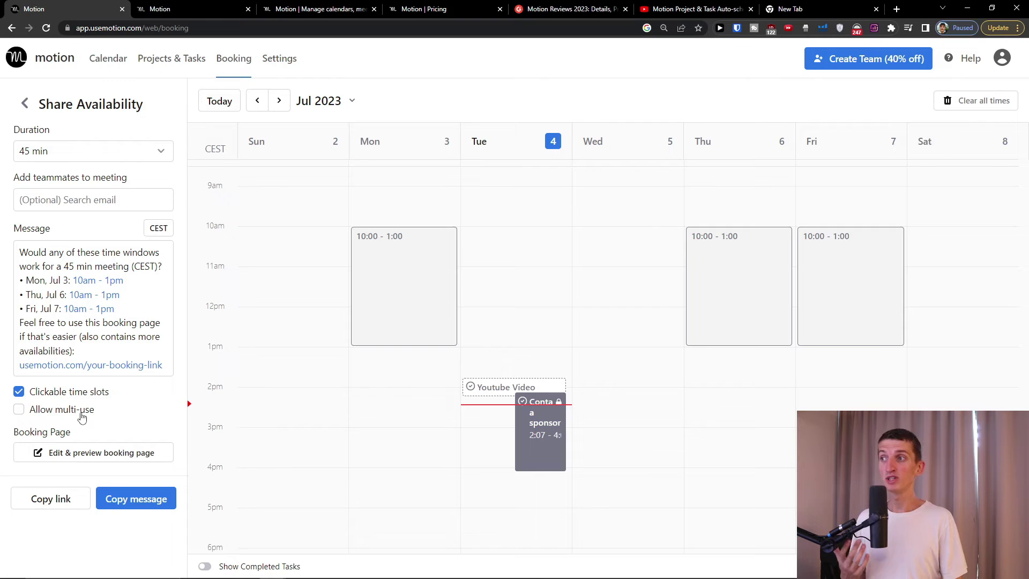
{"action": "left_click", "coordinate": [129, 500]}
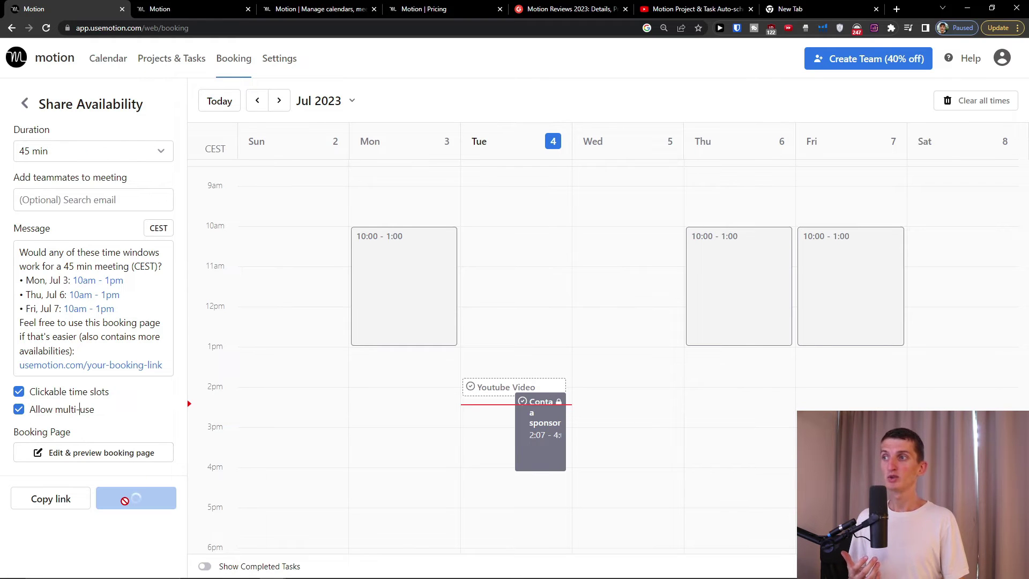
- Copy the availability message and open a new browser tab
{"action": "left_click", "coordinate": [229, 383]}
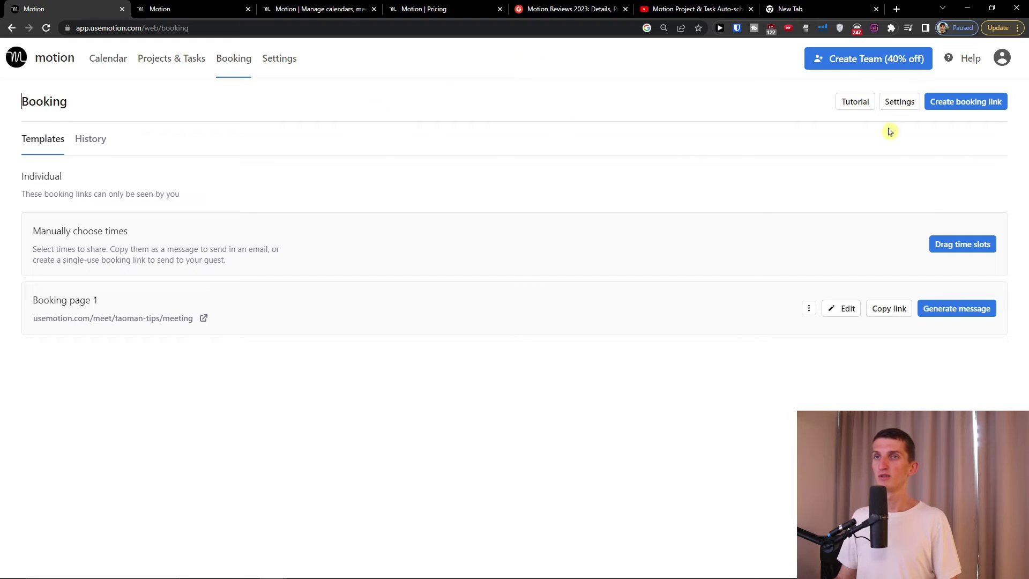
{"action": "left_click", "coordinate": [897, 9]}
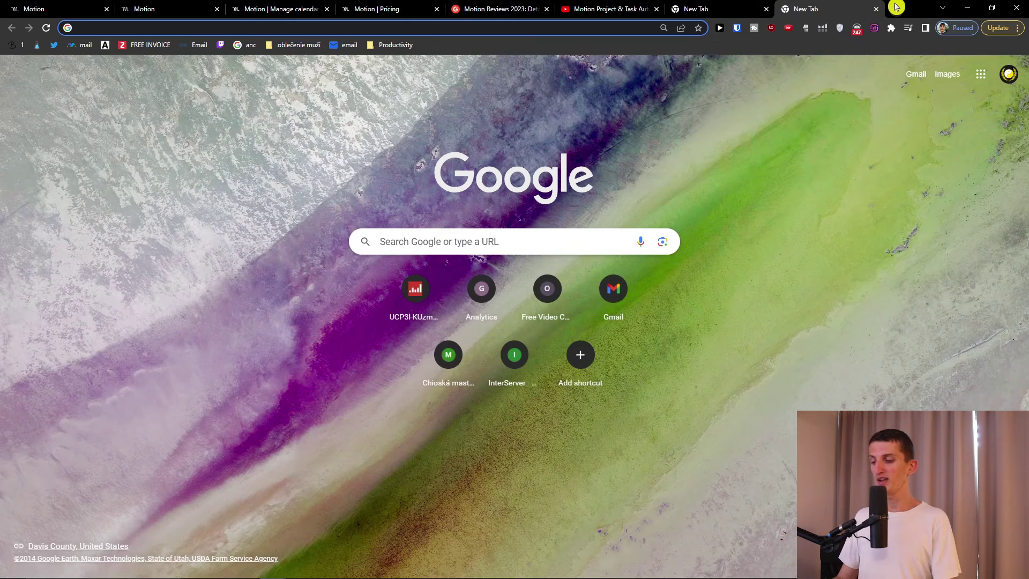
{"action": "type", "text": "n"}
{"action": "key", "text": "super"}
- Paste the availability message into the Untitled Notepad and copy its booking URL
{"action": "key", "text": "super"}
{"action": "key", "text": "super"}
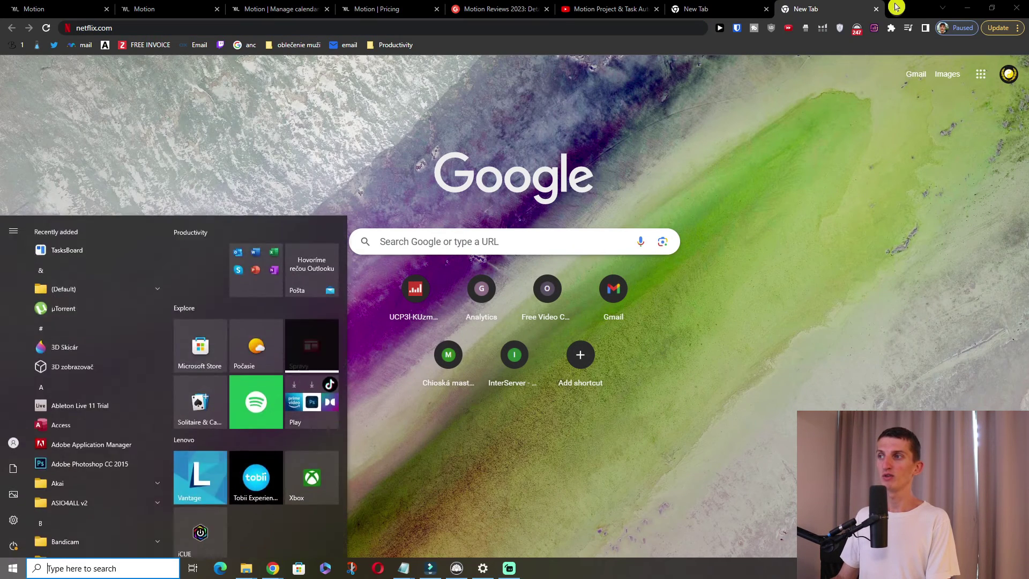
{"action": "type", "text": "note"}
{"action": "key", "text": "super"}
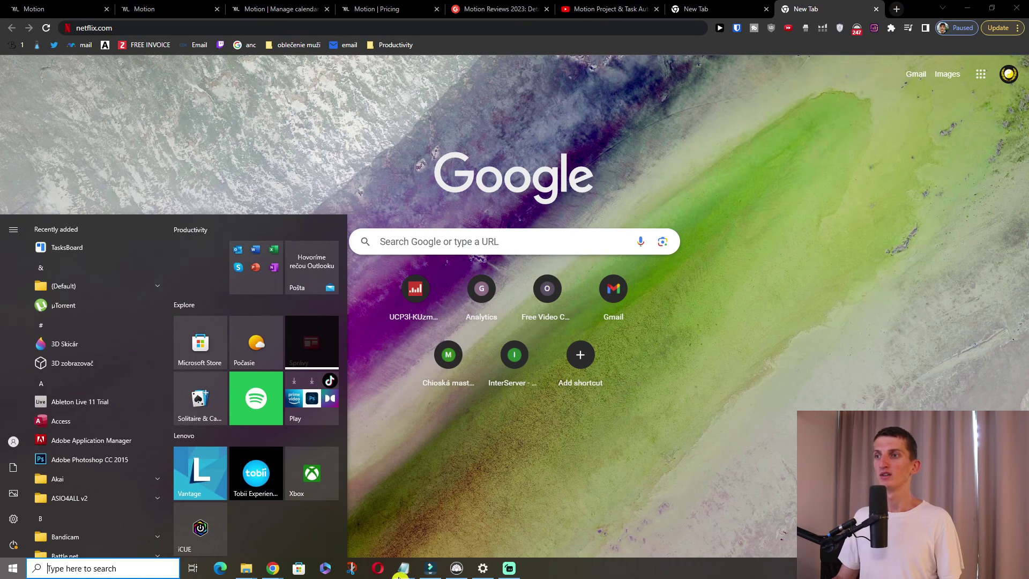
{"action": "mouse_move", "coordinate": [383, 566]}
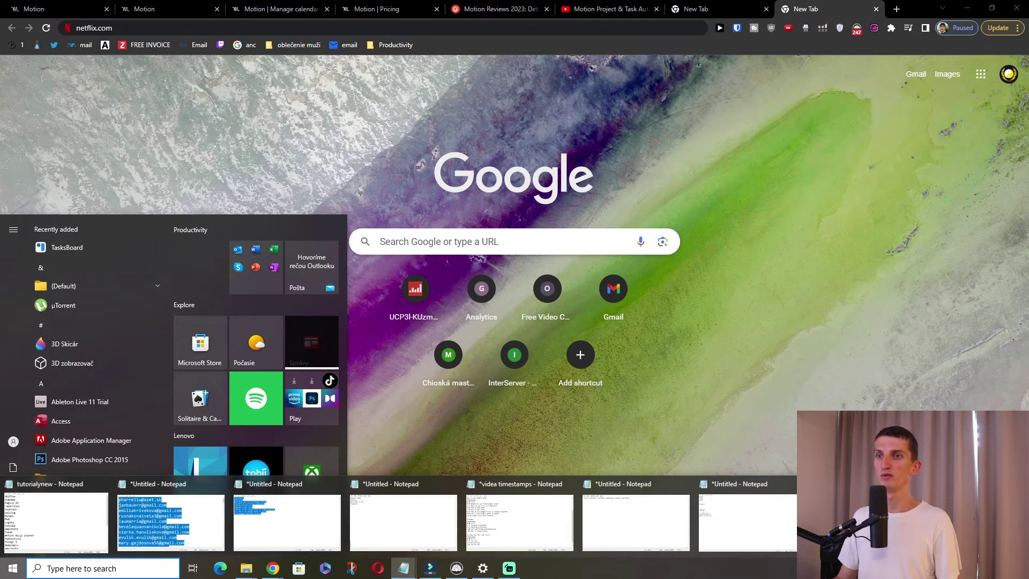
{"action": "left_click", "coordinate": [748, 522]}
{"action": "key", "text": "ctrl+v"}
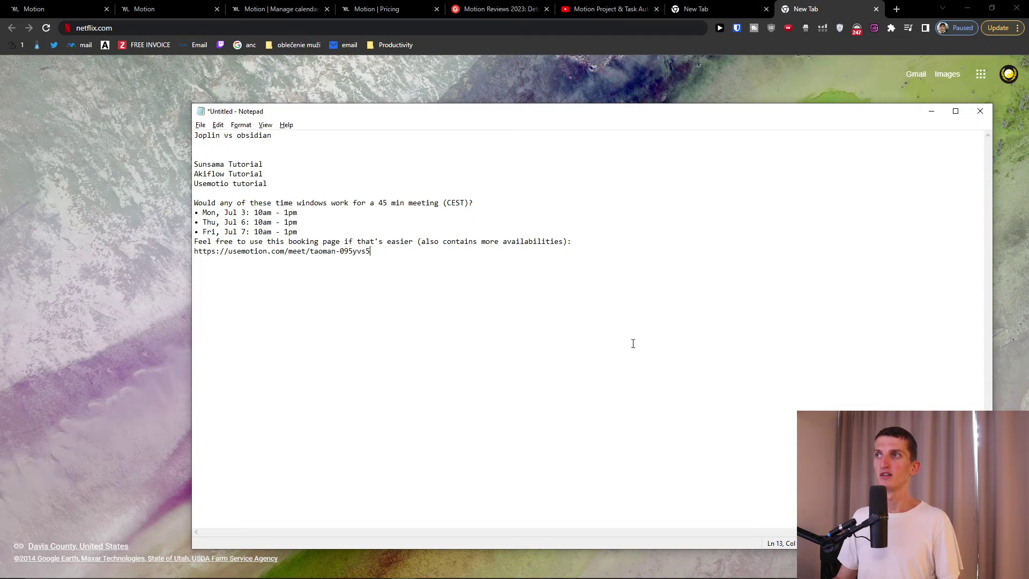
{"action": "left_click_drag", "start_coordinate": [370, 251], "coordinate": [203, 259]}
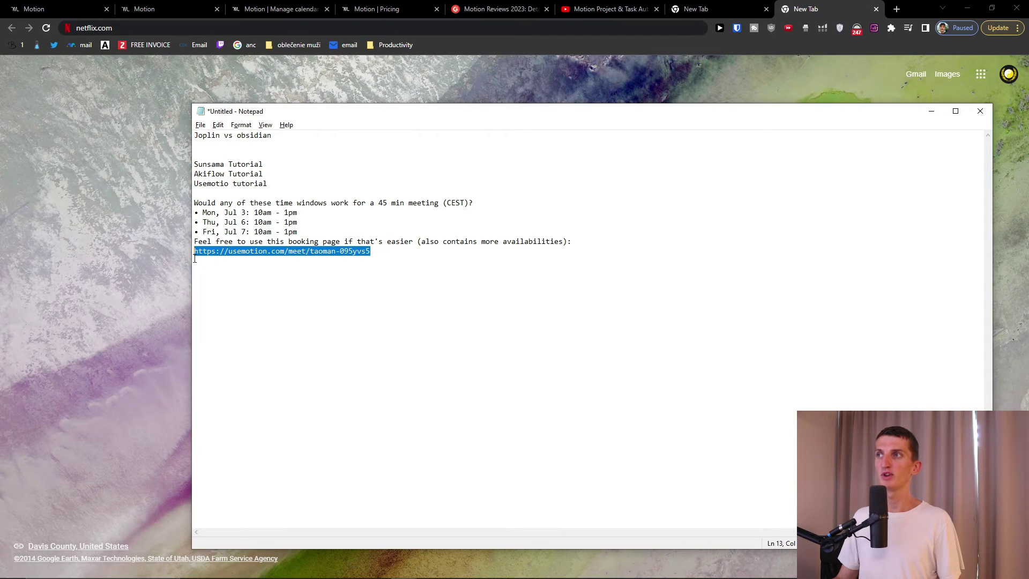
{"action": "key", "text": "ctrl+c"}
- Load the copied booking link in the new browser tab
{"action": "left_click", "coordinate": [892, 7]}
{"action": "left_click", "coordinate": [895, 8]}
{"action": "key", "text": "ctrl+v"}
{"action": "key", "text": "Return"}
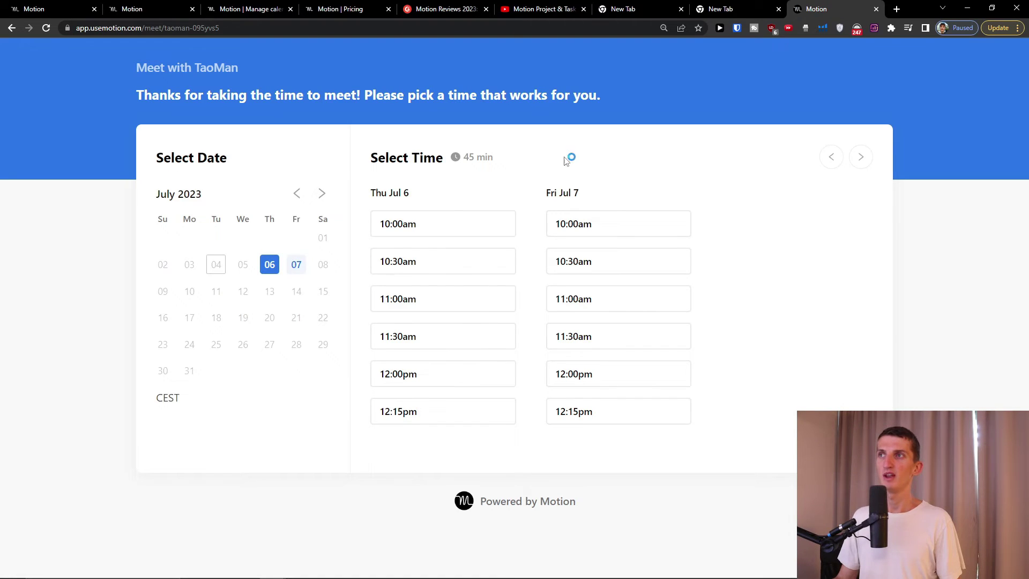
- Try booking the 10:00am slot on Fri Jul 7, dismiss the form, then view Motion pricing
{"action": "left_click", "coordinate": [303, 271]}
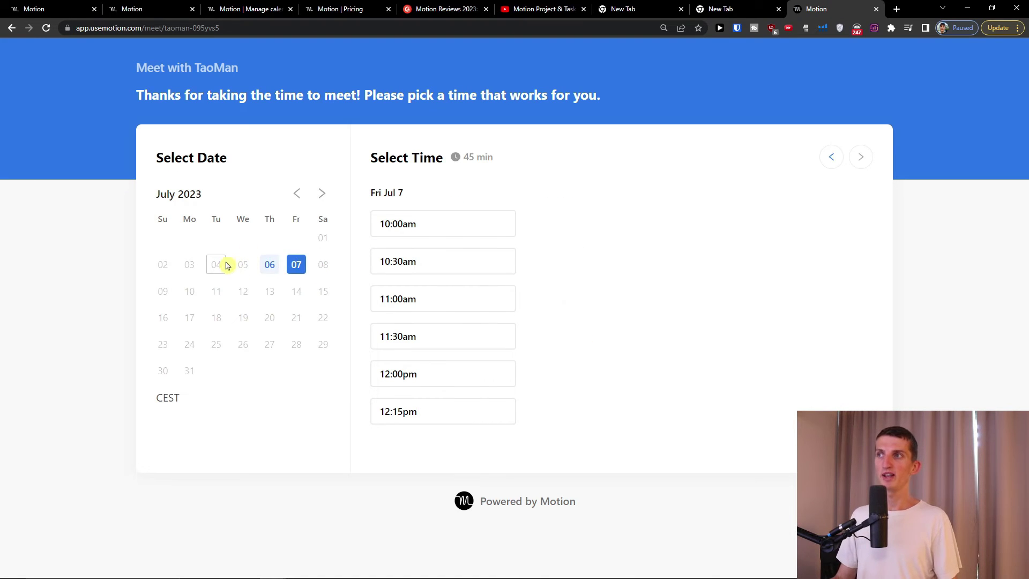
{"action": "left_click", "coordinate": [269, 265]}
{"action": "left_click", "coordinate": [297, 265]}
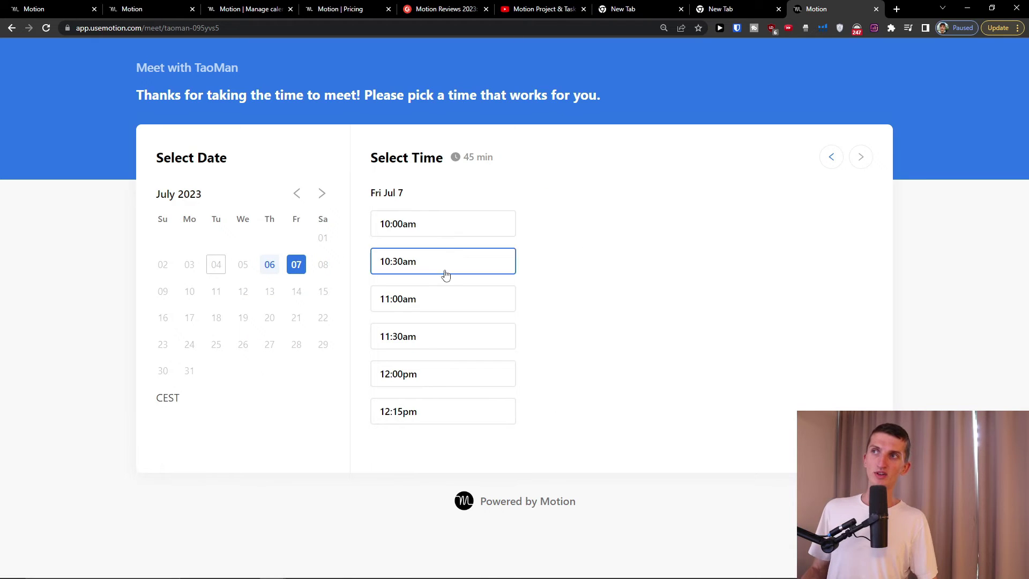
{"action": "left_click", "coordinate": [453, 222]}
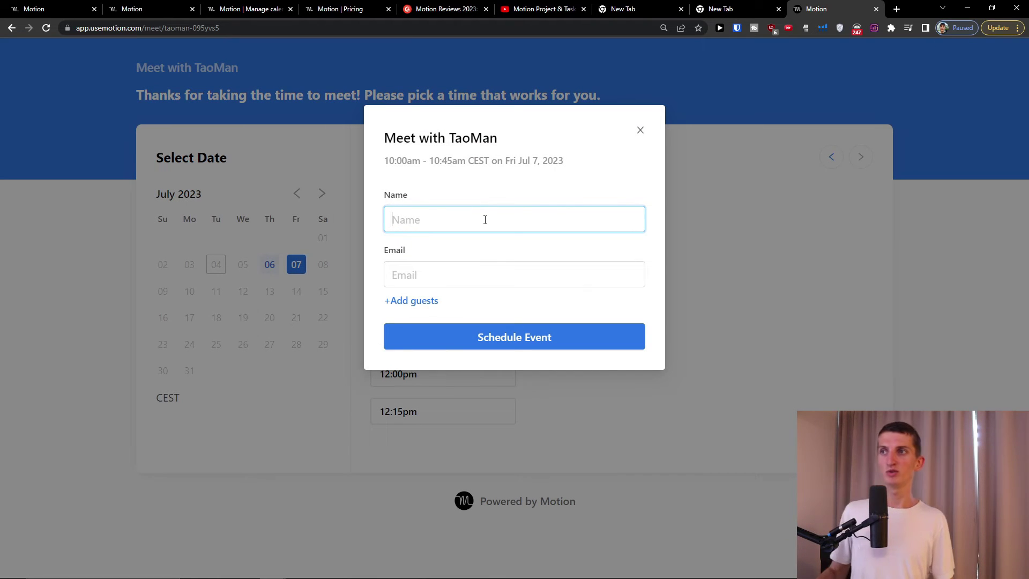
{"action": "left_click", "coordinate": [642, 131]}
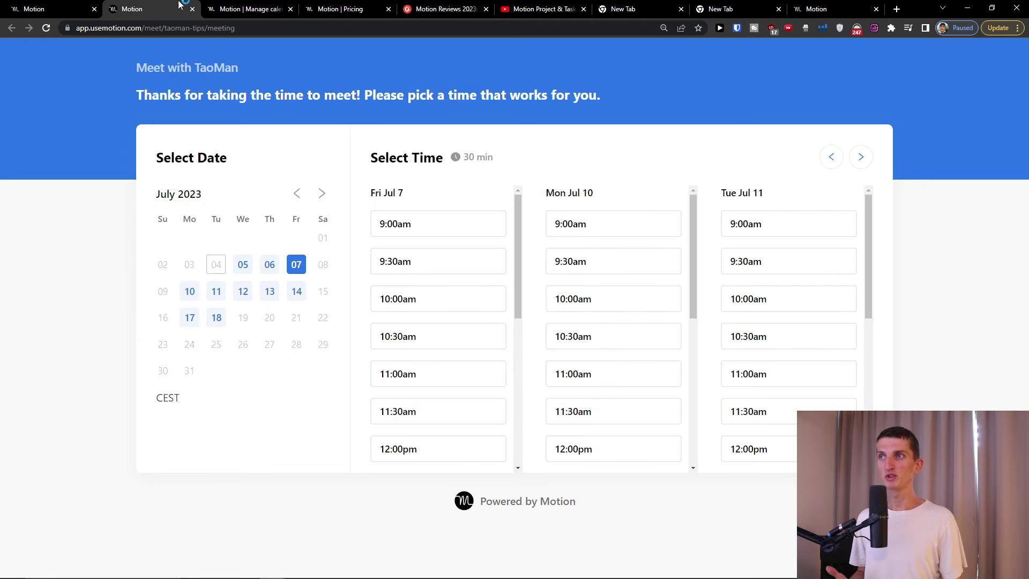
{"action": "left_click", "coordinate": [225, 8]}
{"action": "left_click", "coordinate": [309, 6]}
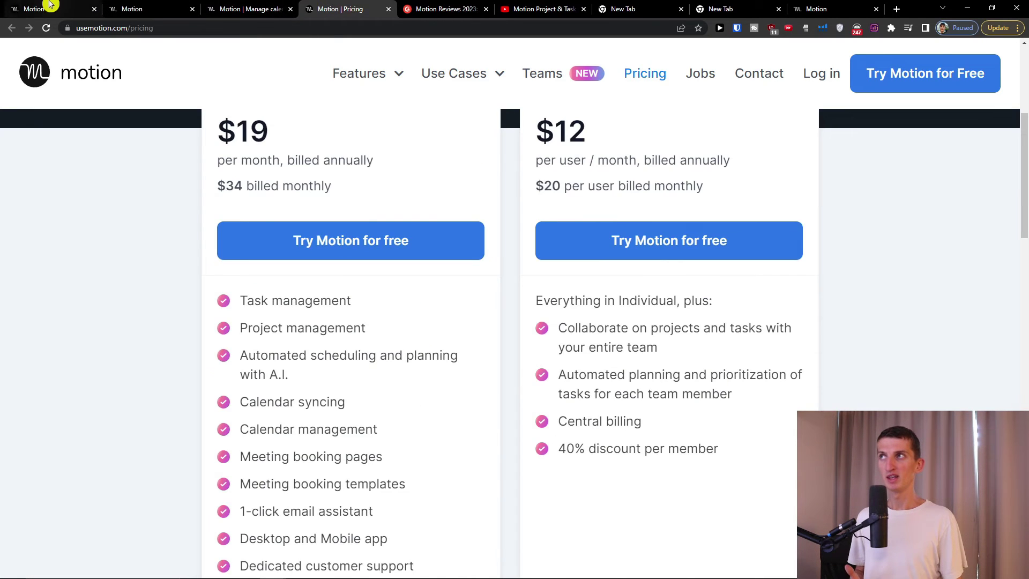
- Create a new booking link from the Booking templates and choose Add schedule
{"action": "left_click", "coordinate": [51, 9]}
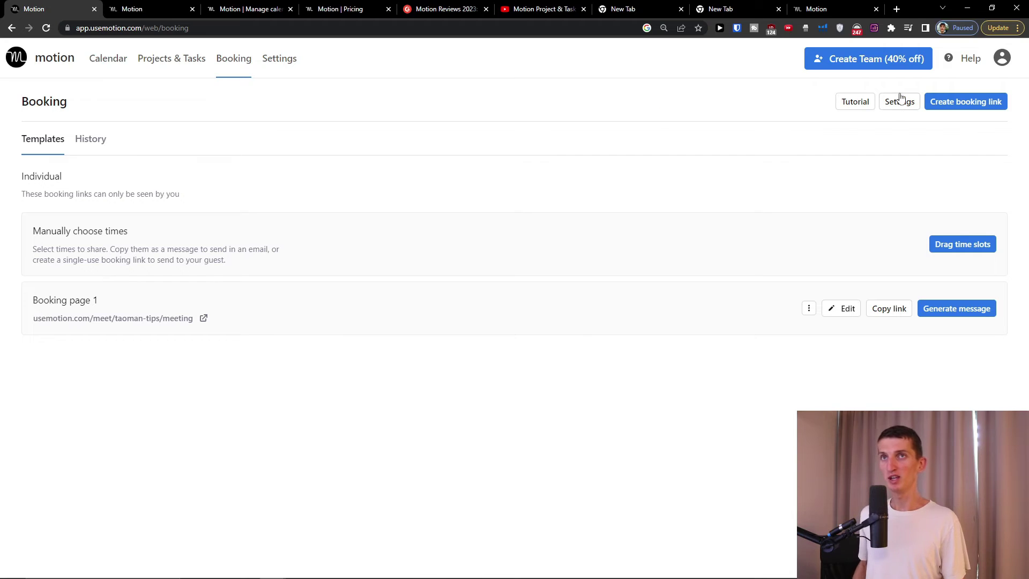
{"action": "left_click", "coordinate": [954, 103]}
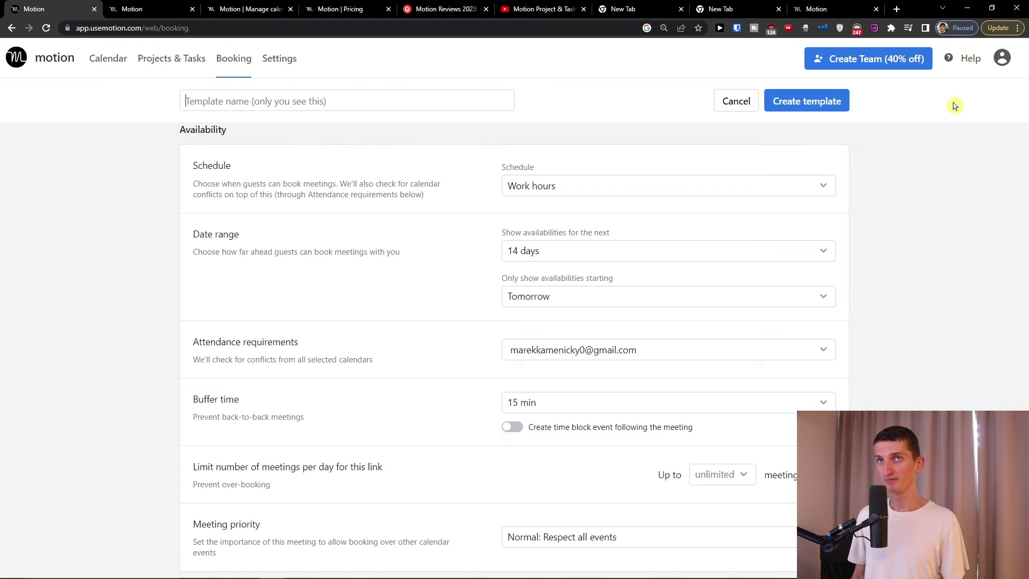
{"action": "left_click", "coordinate": [588, 191]}
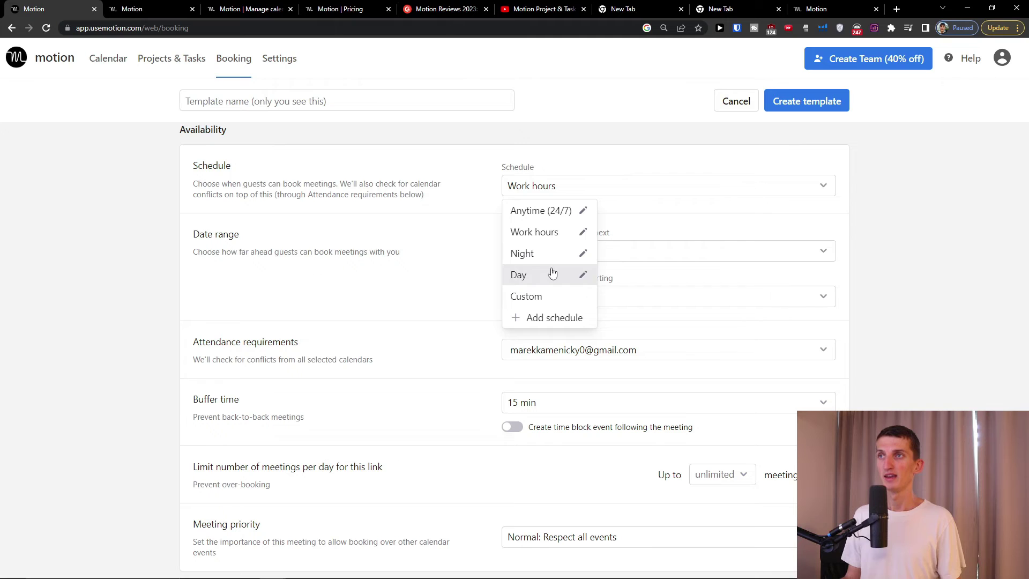
{"action": "left_click", "coordinate": [542, 318]}
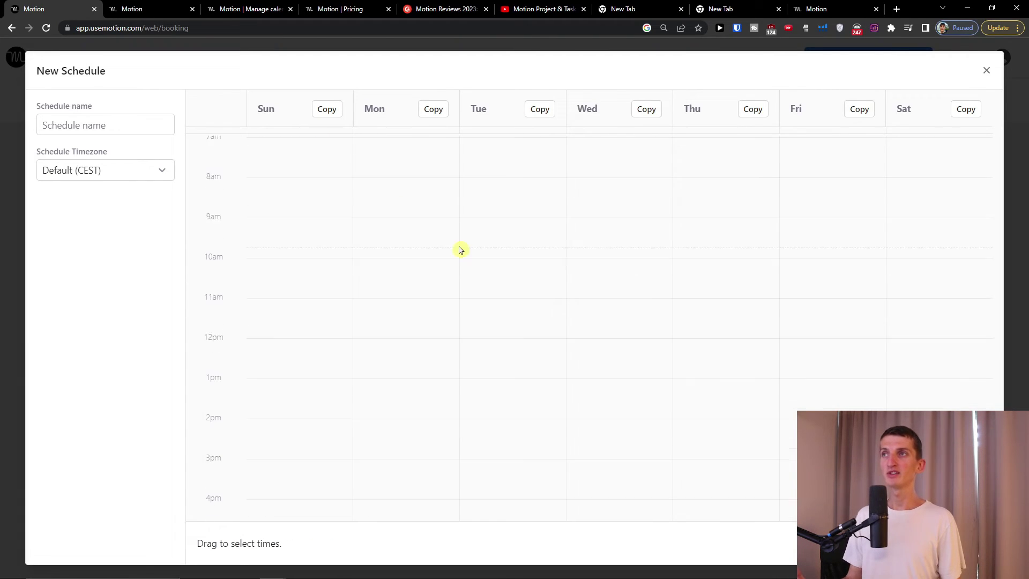
- Make Monday, Wednesday and Friday available 10am–3pm and name the schedule 'Mon/wed/fri'
{"action": "left_click_drag", "start_coordinate": [365, 262], "coordinate": [411, 464]}
{"action": "left_click_drag", "start_coordinate": [572, 266], "coordinate": [651, 464]}
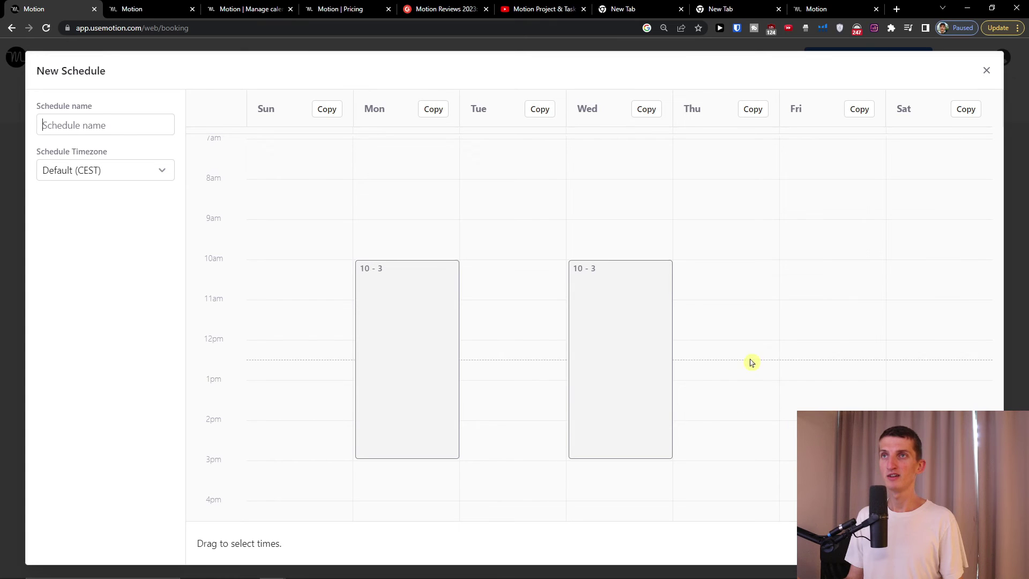
{"action": "left_click_drag", "start_coordinate": [784, 266], "coordinate": [786, 458]}
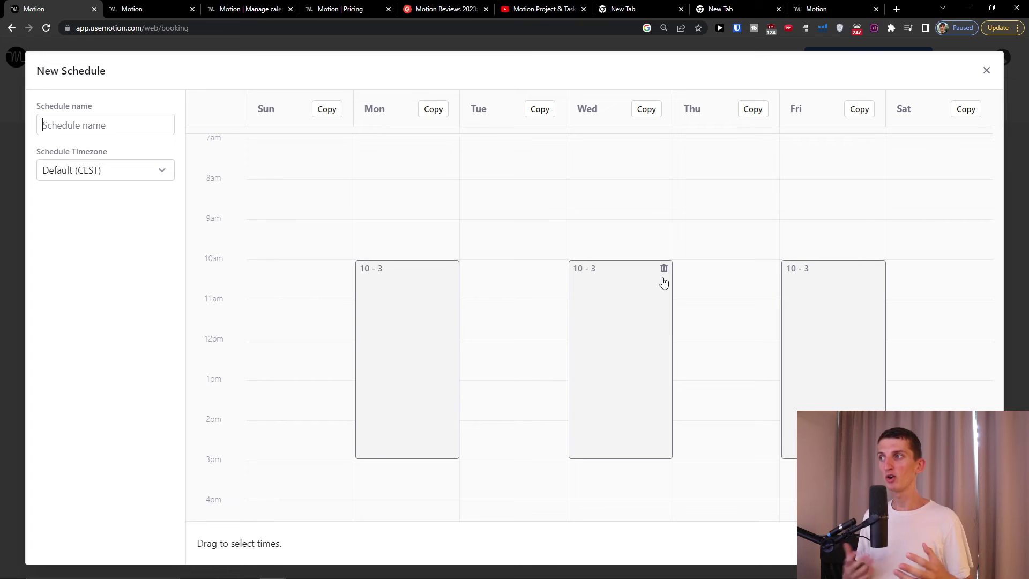
{"action": "type", "text": "Mon/wed/fri"}
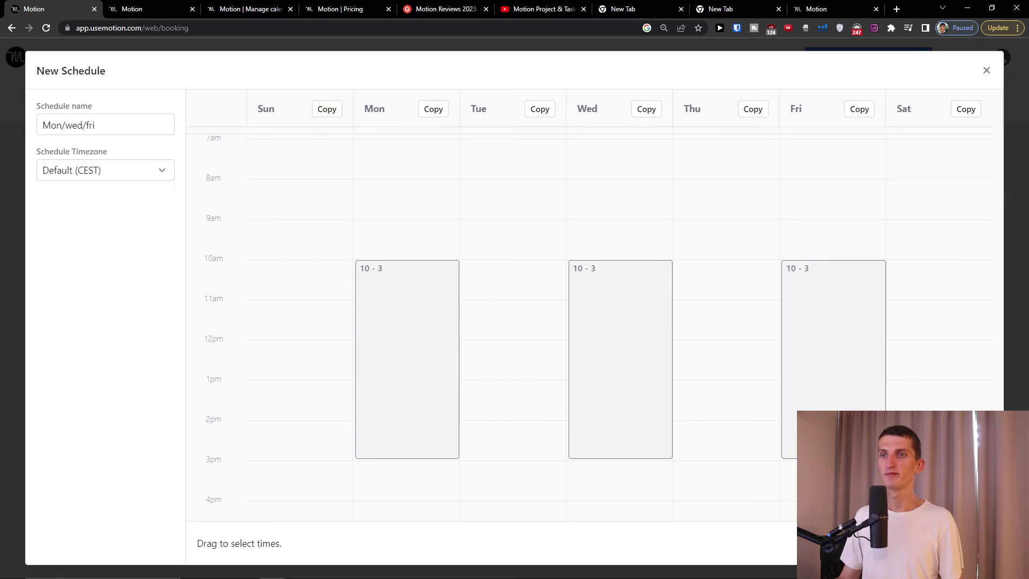
{"action": "key", "text": "Escape"}
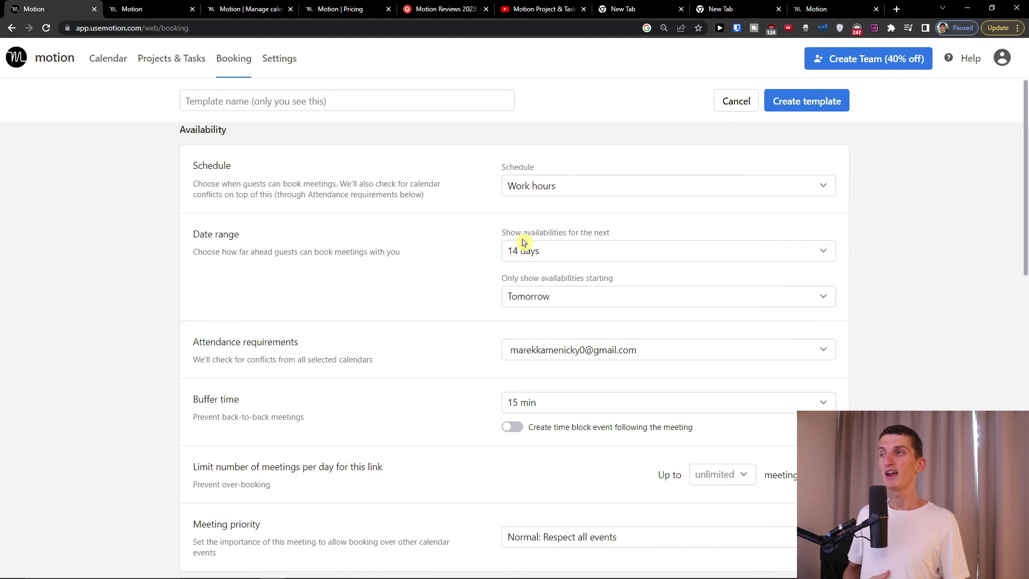
- Show availability for the next 6 months, starting tomorrow
{"action": "left_click", "coordinate": [536, 258]}
{"action": "scroll", "coordinate": [539, 332], "scroll_direction": "down", "scroll_amount": 3}
{"action": "left_click", "coordinate": [546, 400]}
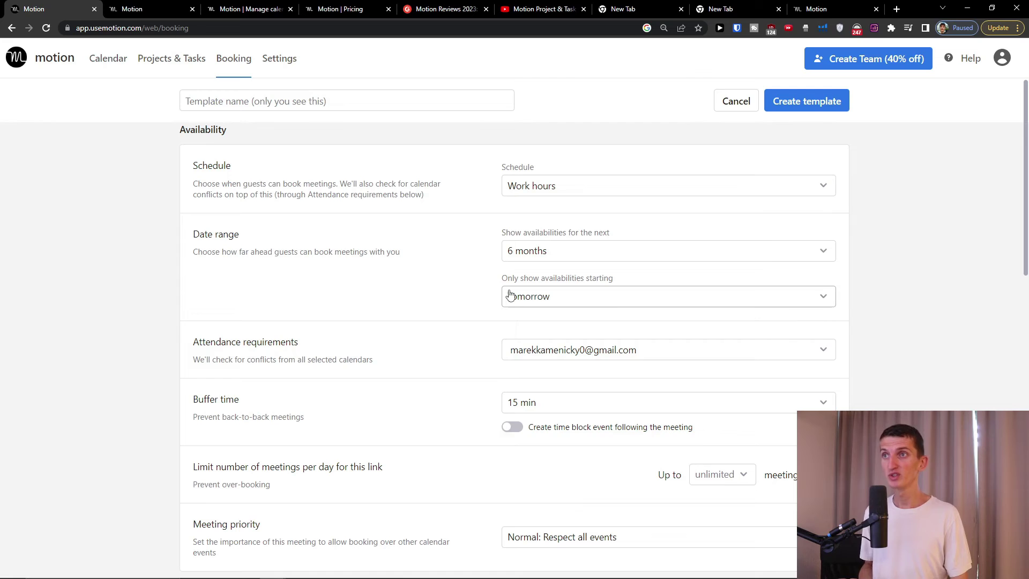
{"action": "left_click", "coordinate": [543, 299]}
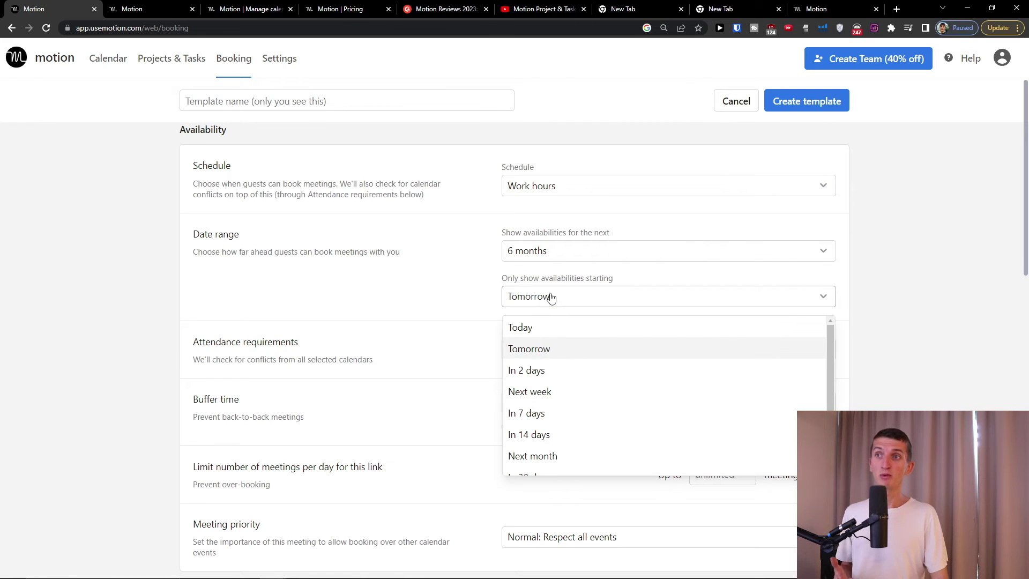
{"action": "left_click", "coordinate": [547, 350]}
{"action": "scroll", "coordinate": [457, 337], "scroll_direction": "down", "scroll_amount": 2}
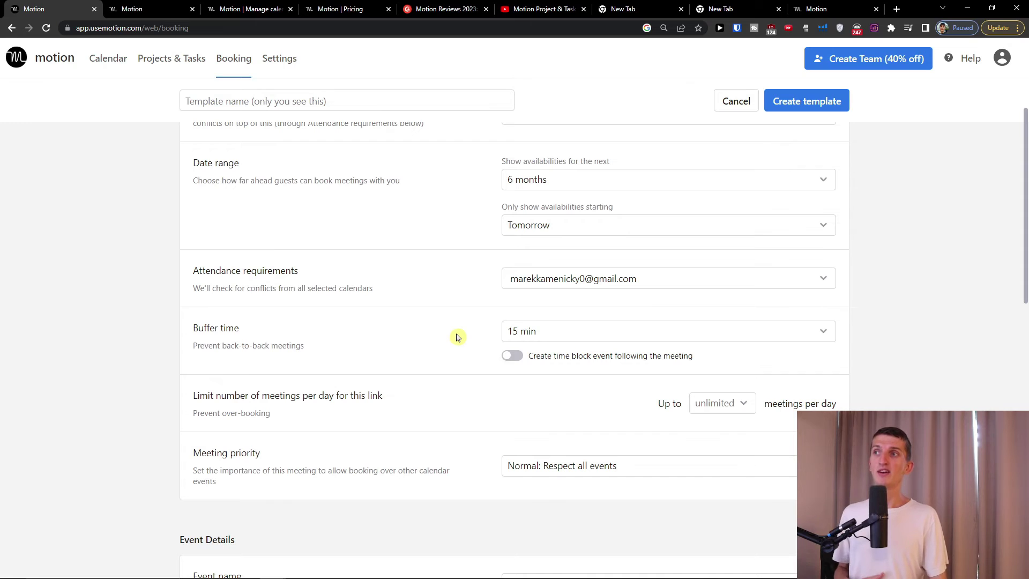
- Review the Select calendars conflict settings twice, leaving them unchanged
{"action": "left_click", "coordinate": [545, 281]}
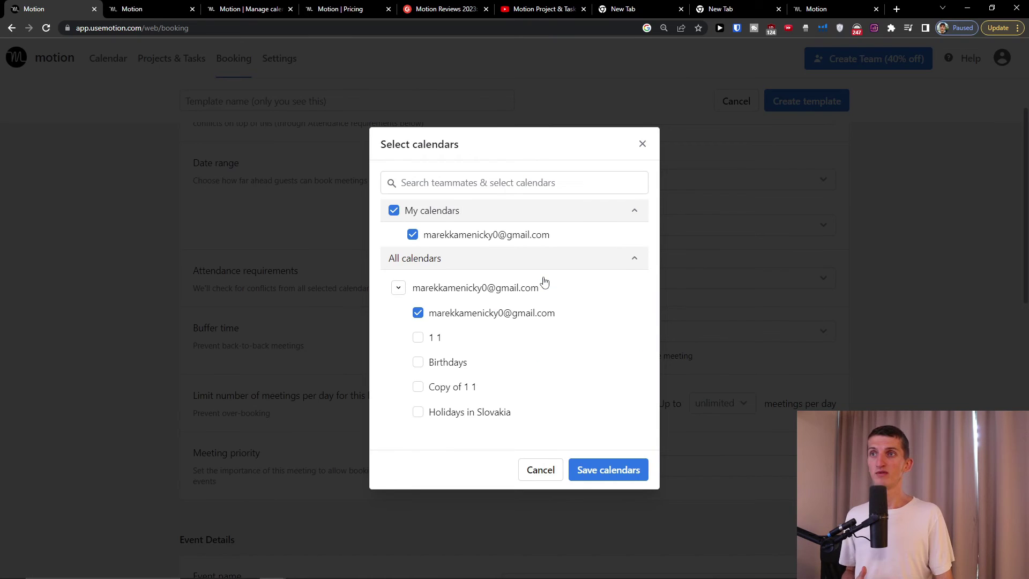
{"action": "left_click", "coordinate": [673, 205]}
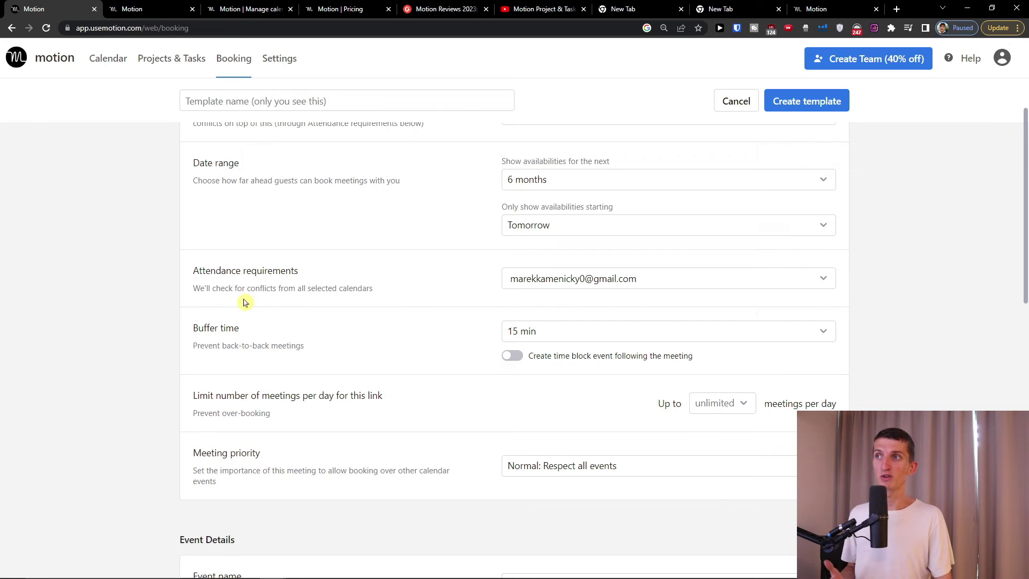
{"action": "left_click", "coordinate": [574, 288]}
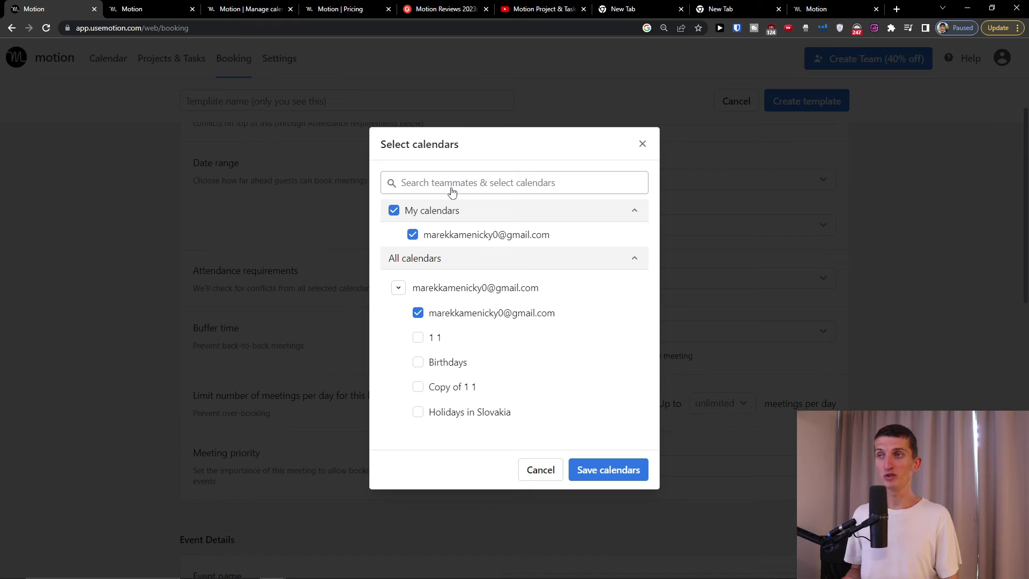
{"action": "left_click", "coordinate": [643, 145]}
{"action": "scroll", "coordinate": [454, 279], "scroll_direction": "down", "scroll_amount": 1}
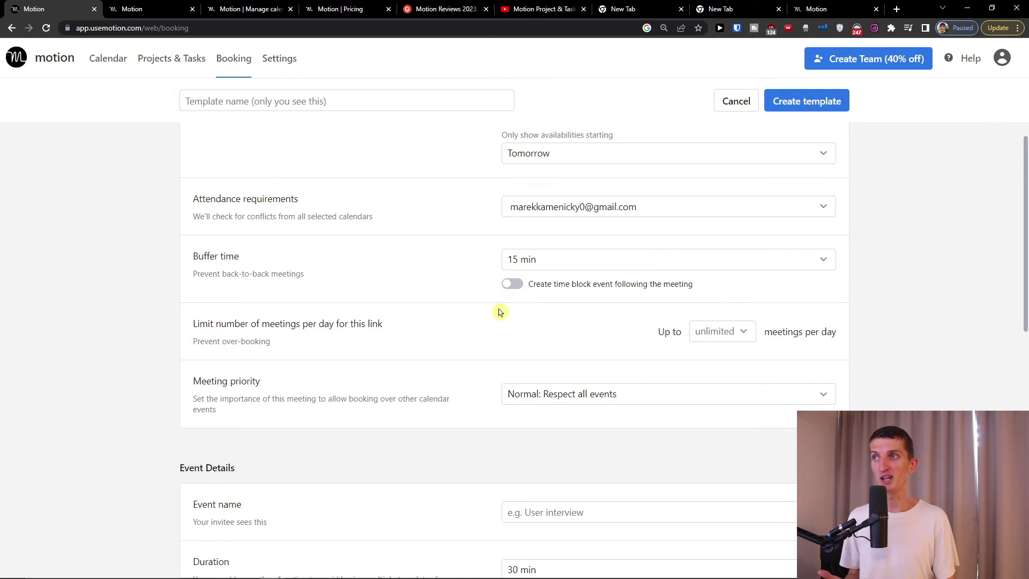
- Limit bookings on this link to 2 meetings per day
{"action": "left_click", "coordinate": [743, 333]}
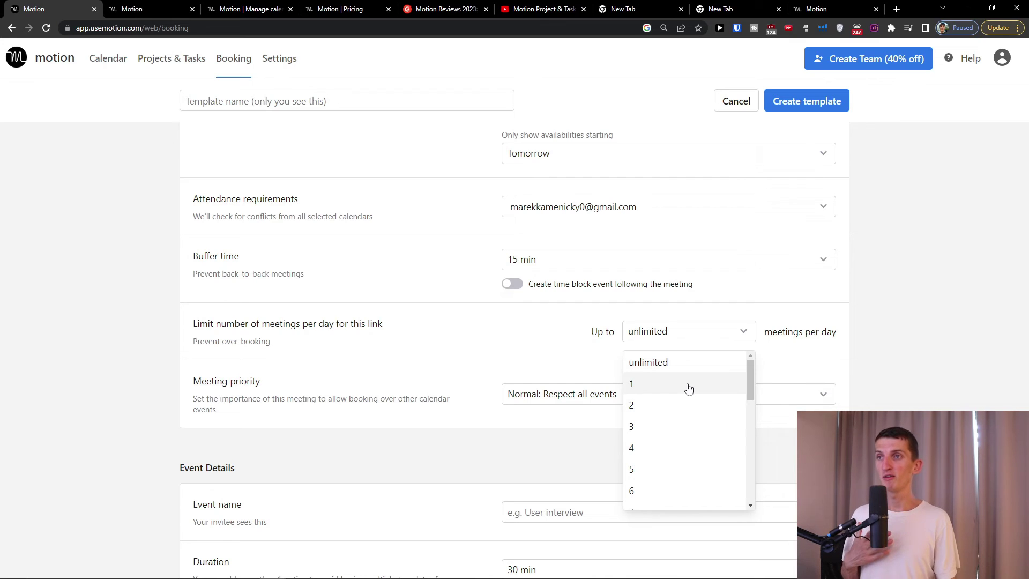
{"action": "left_click", "coordinate": [670, 409]}
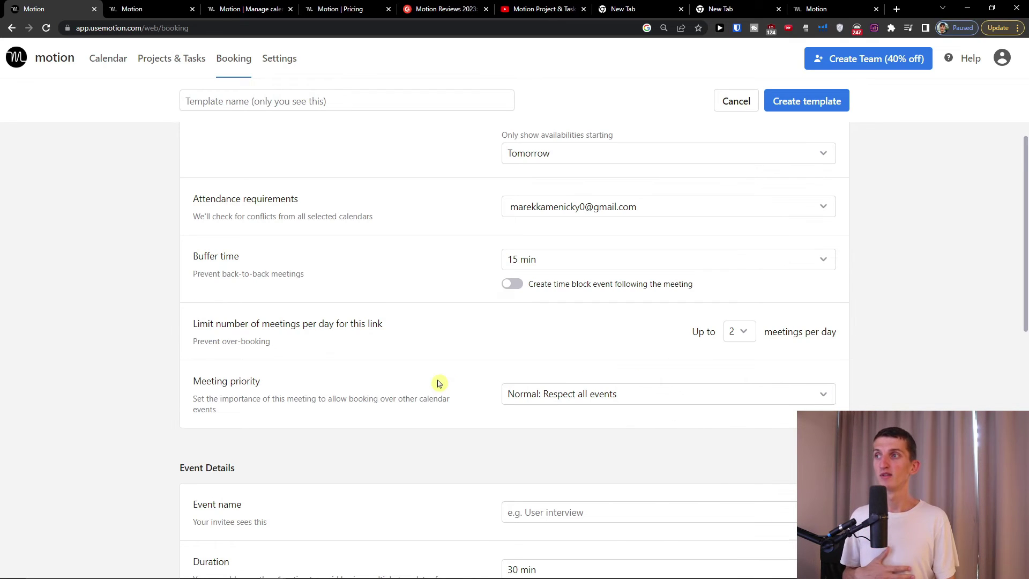
{"action": "scroll", "coordinate": [436, 384], "scroll_direction": "down", "scroll_amount": 1}
- Keep meeting priority at Normal: Respect all events and start the event name 'User Interview'
{"action": "left_click", "coordinate": [552, 328]}
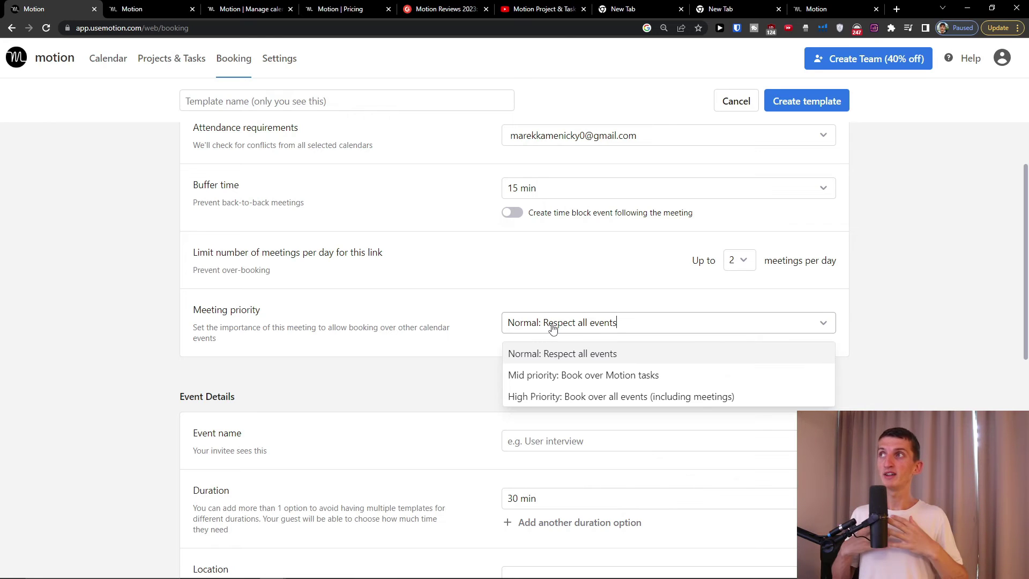
{"action": "left_click", "coordinate": [424, 333]}
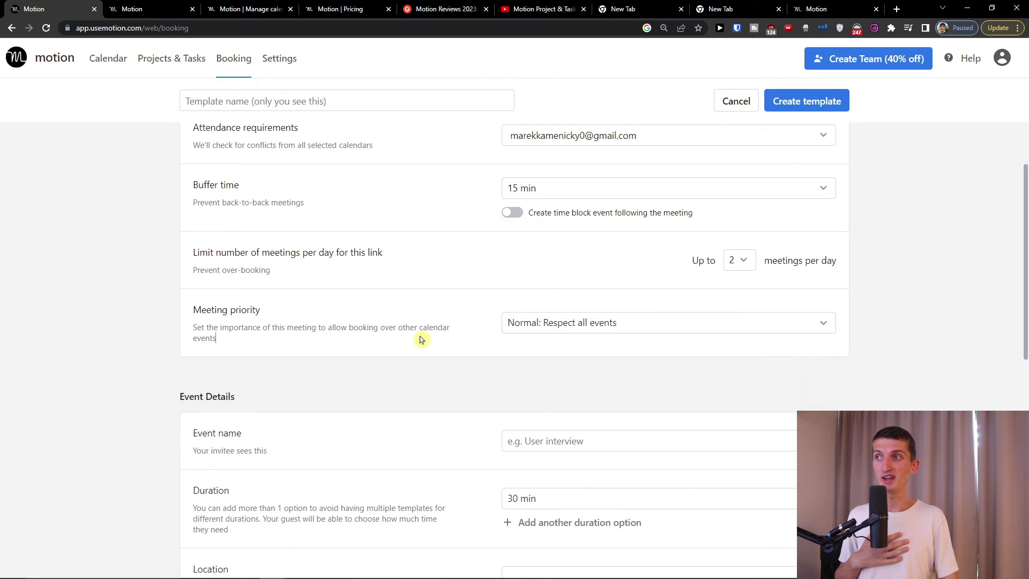
{"action": "scroll", "coordinate": [422, 336], "scroll_direction": "down", "scroll_amount": 4}
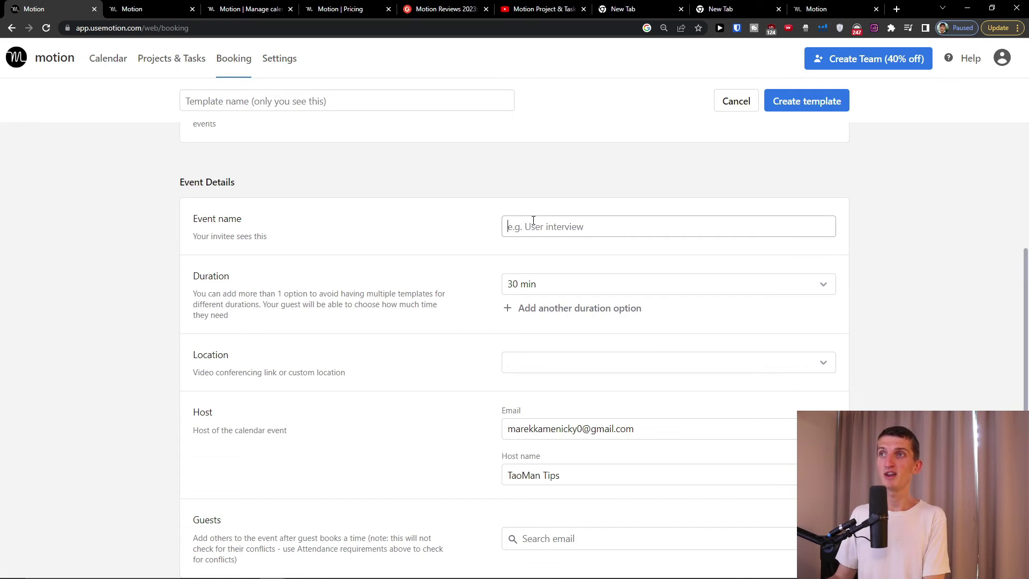
{"action": "left_click", "coordinate": [533, 220]}
{"action": "type", "text": "User Interview"}
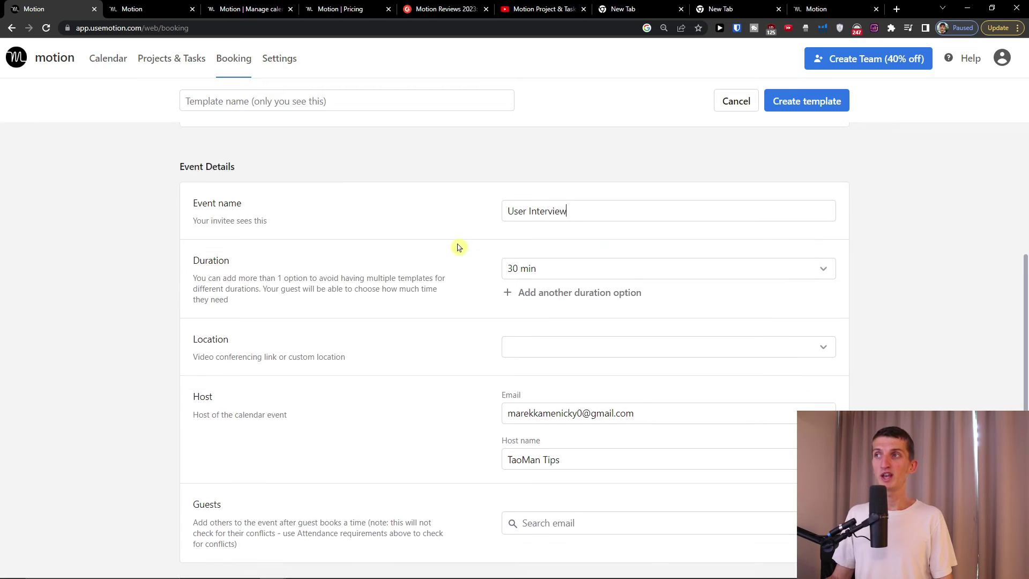
- Set the event duration to 60 minutes and leave the location empty
{"action": "scroll", "coordinate": [459, 246], "scroll_direction": "down", "scroll_amount": 1}
{"action": "left_click", "coordinate": [547, 214]}
{"action": "scroll", "coordinate": [530, 300], "scroll_direction": "down", "scroll_amount": 1}
{"action": "scroll", "coordinate": [527, 339], "scroll_direction": "down", "scroll_amount": 1}
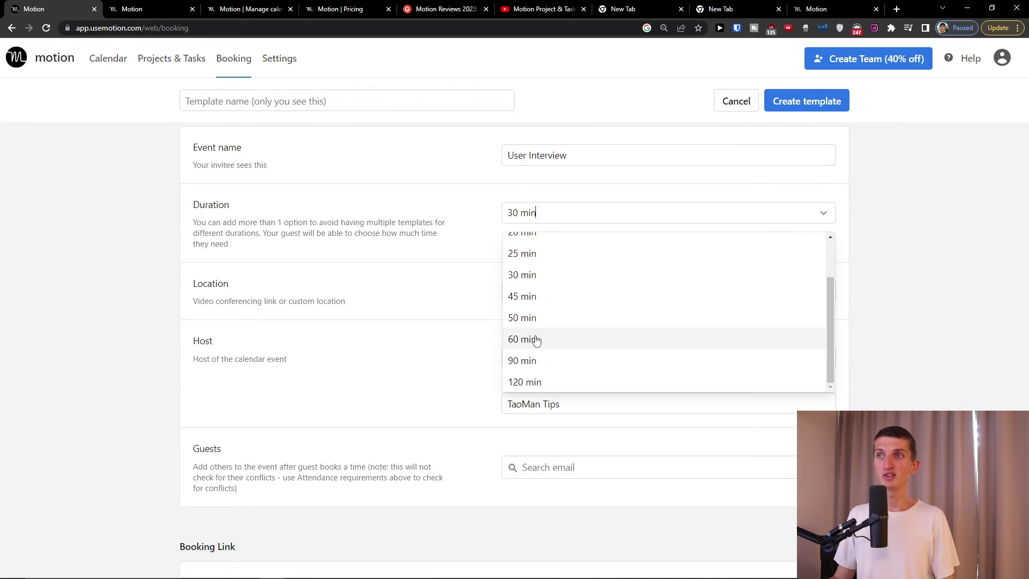
{"action": "left_click", "coordinate": [534, 338]}
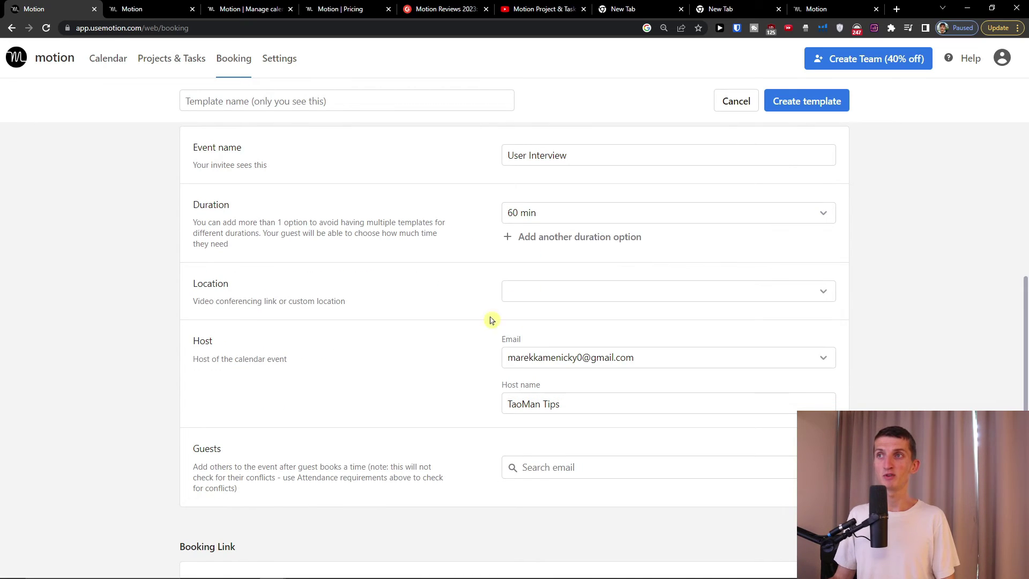
{"action": "left_click", "coordinate": [514, 291]}
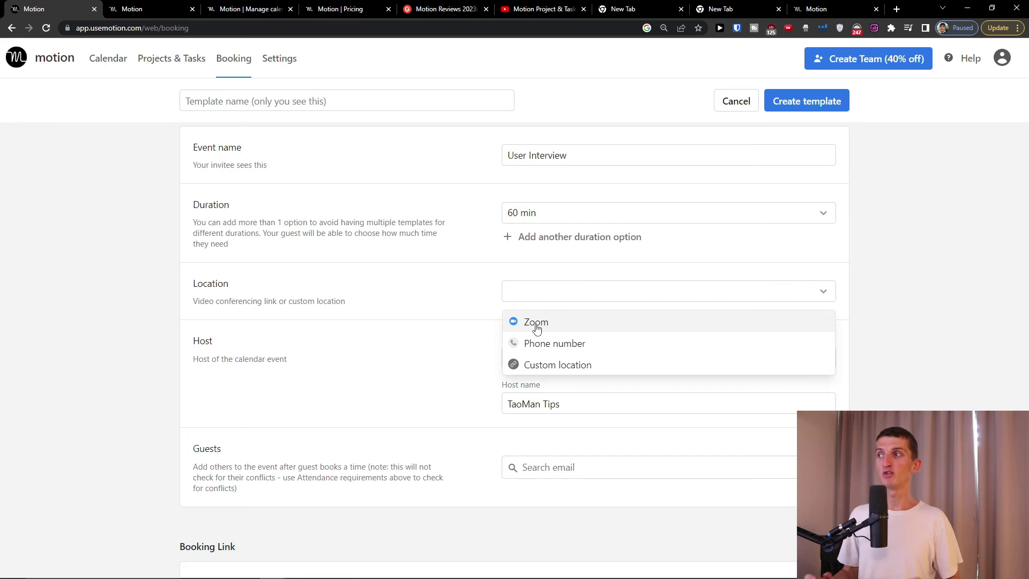
{"action": "left_click", "coordinate": [395, 335]}
- Replace the host name field with the host's display name
{"action": "left_click", "coordinate": [544, 396]}
{"action": "key", "text": "ctrl+a"}
{"action": "key", "text": "BackSpace"}
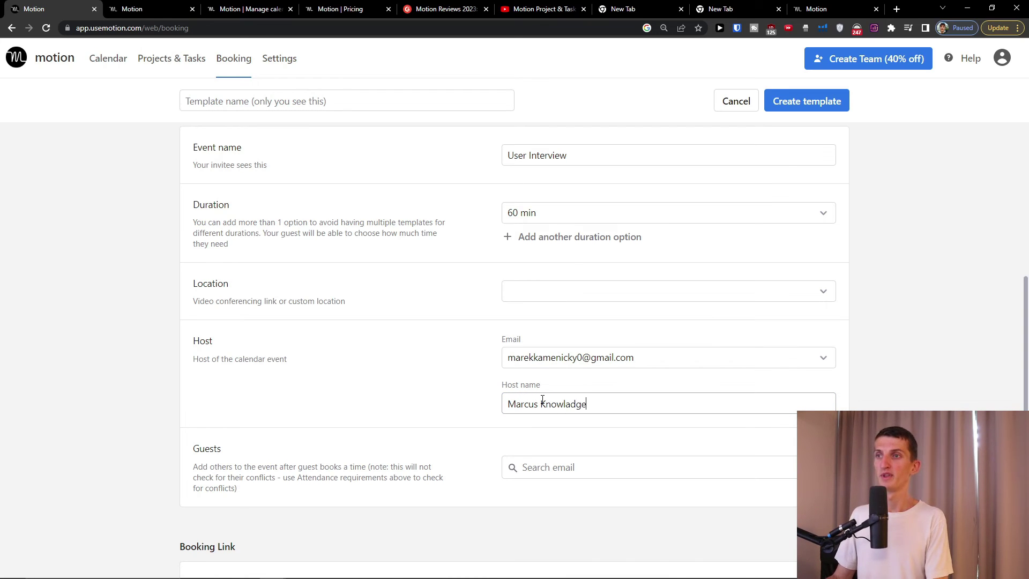
- Select the booking link URL text, then zoom the page out and back in
{"action": "scroll", "coordinate": [613, 328], "scroll_direction": "down", "scroll_amount": 5}
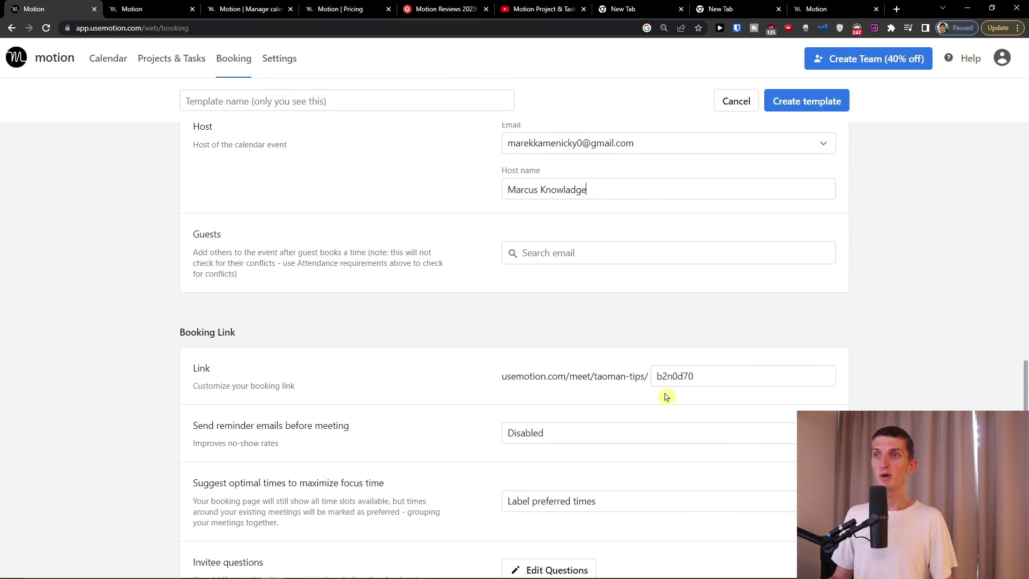
{"action": "double_click", "coordinate": [719, 327]}
{"action": "left_click", "coordinate": [595, 328]}
{"action": "left_click_drag", "start_coordinate": [515, 336], "coordinate": [720, 339]}
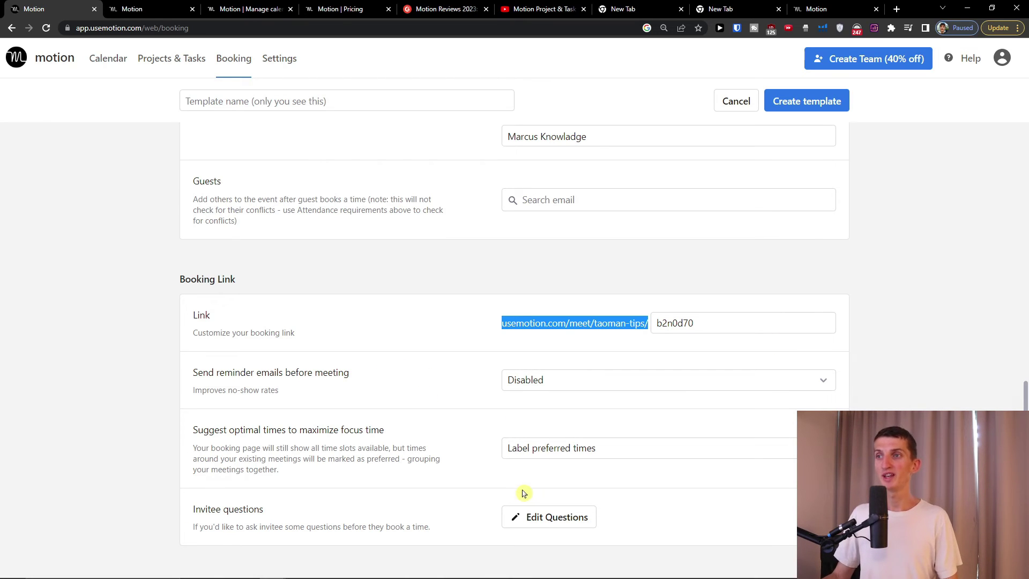
{"action": "key", "text": "ctrl+minus"}
{"action": "key", "text": "ctrl+plus"}
{"action": "scroll", "coordinate": [483, 455], "scroll_direction": "down", "scroll_amount": 1}
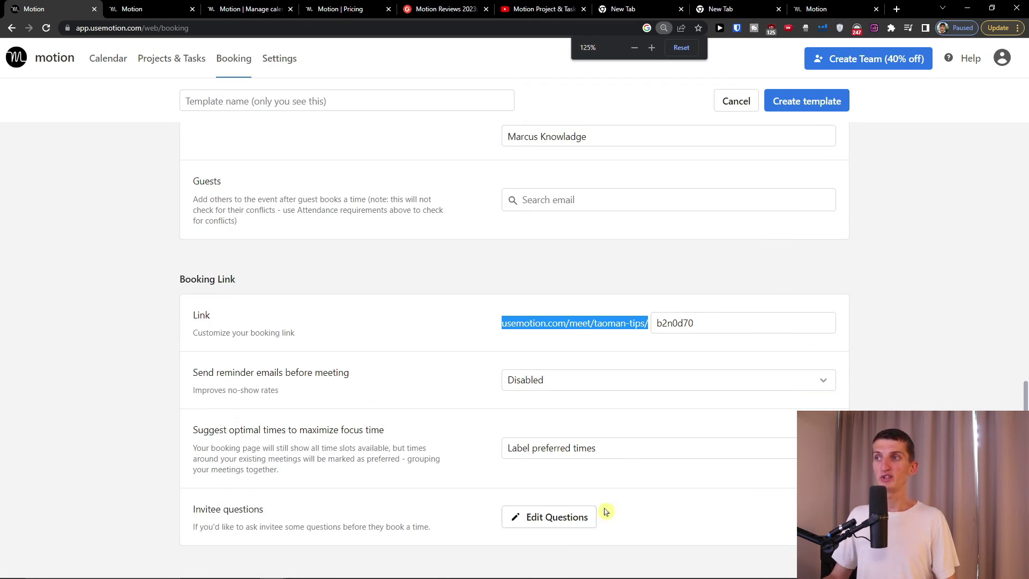
- Try adding a second invitee question, then delete it and save, leaving only the optional question
{"action": "left_click", "coordinate": [521, 522]}
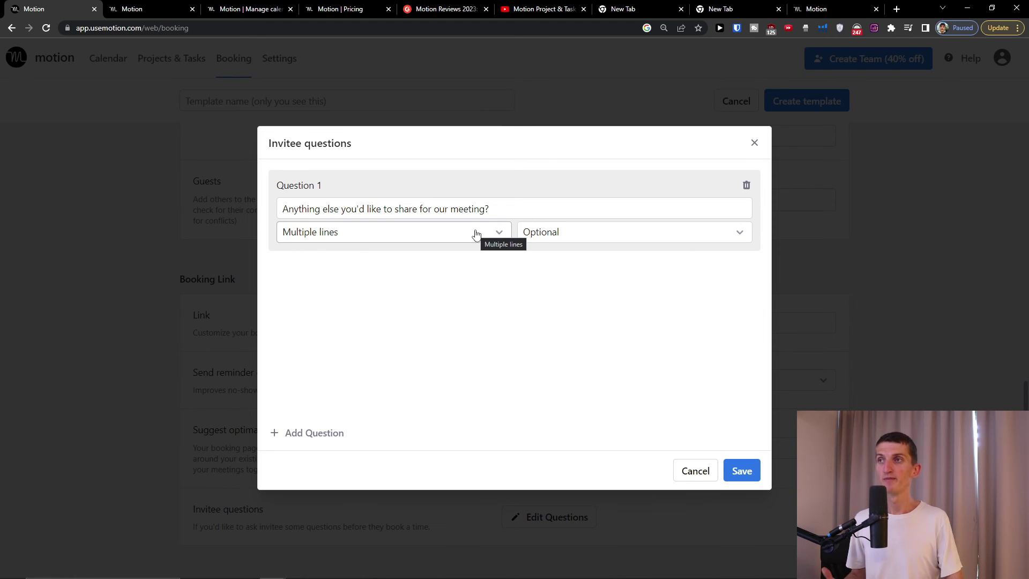
{"action": "left_click", "coordinate": [306, 431]}
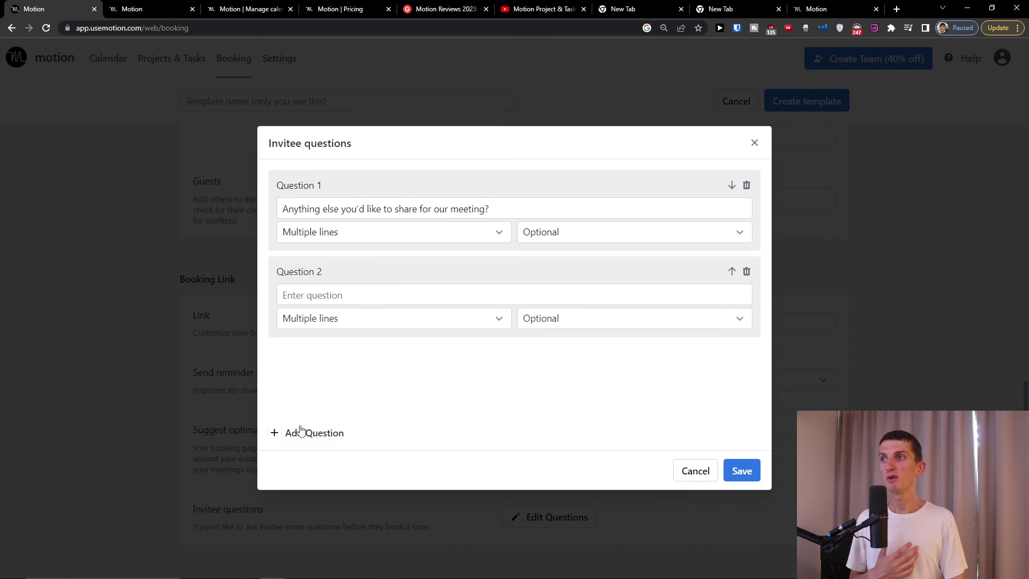
{"action": "left_click", "coordinate": [333, 317]}
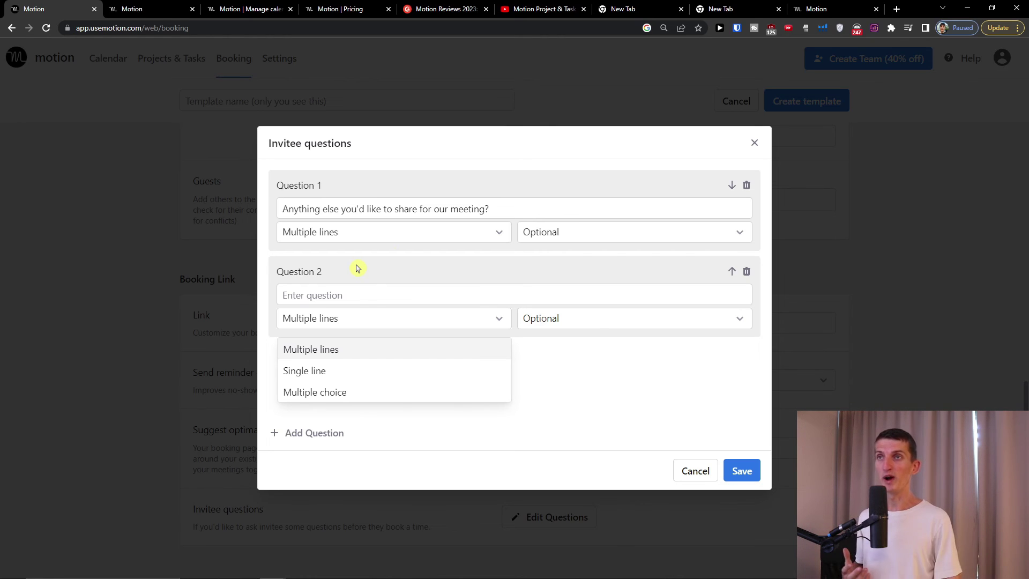
{"action": "left_click", "coordinate": [746, 272]}
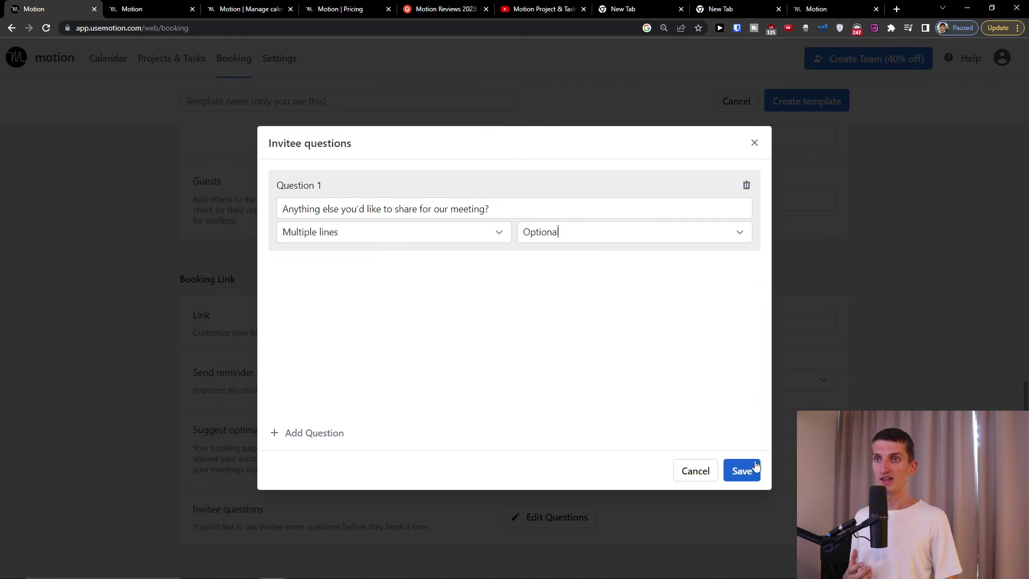
{"action": "left_click", "coordinate": [741, 470]}
- Set reminder emails to go out 30 min. before the meeting
{"action": "left_click", "coordinate": [683, 458]}
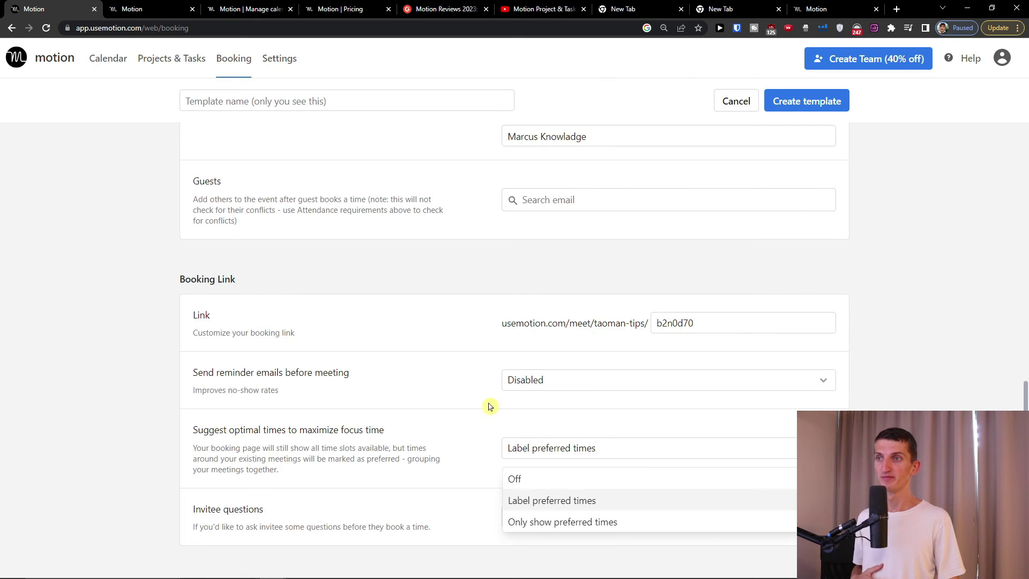
{"action": "left_click", "coordinate": [532, 380]}
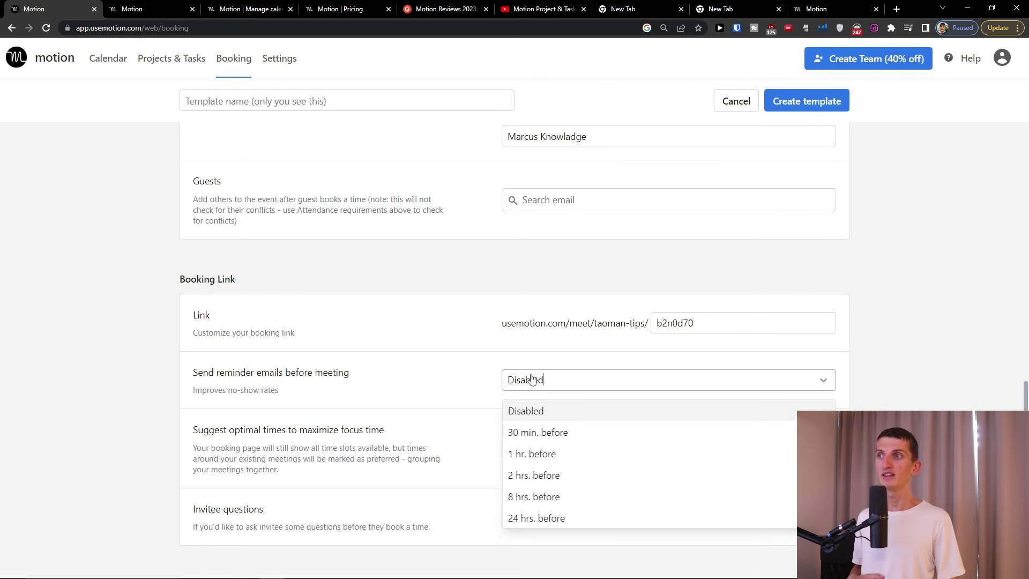
{"action": "left_click", "coordinate": [558, 431]}
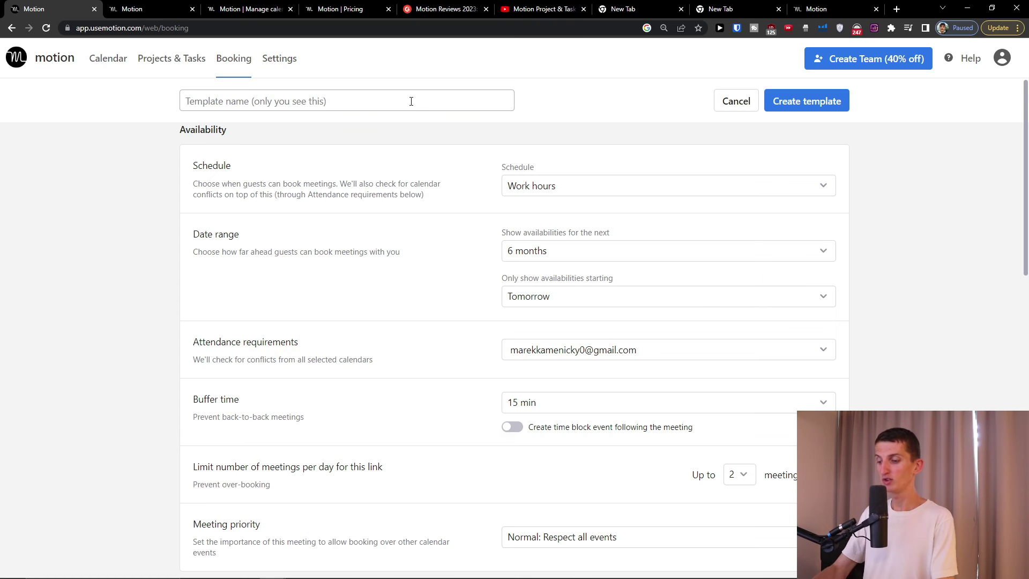
- Name the template 'Meeting', choose the Mon/wed/fri schedule, and create the template
{"action": "type", "text": "W"}
{"action": "key", "text": "BackSpace"}
{"action": "type", "text": "Meeting"}
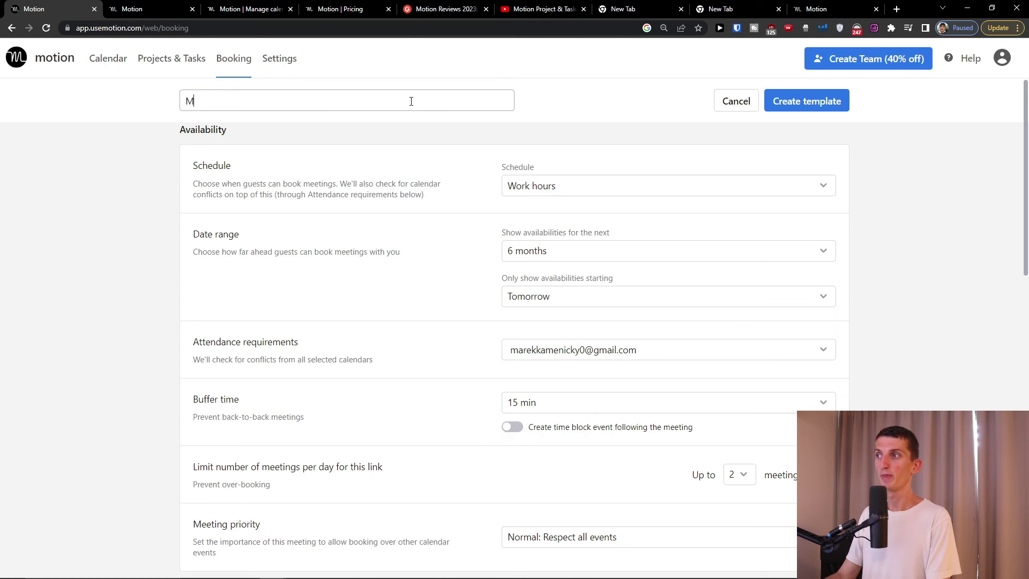
{"action": "left_click", "coordinate": [652, 185]}
{"action": "left_click", "coordinate": [541, 295]}
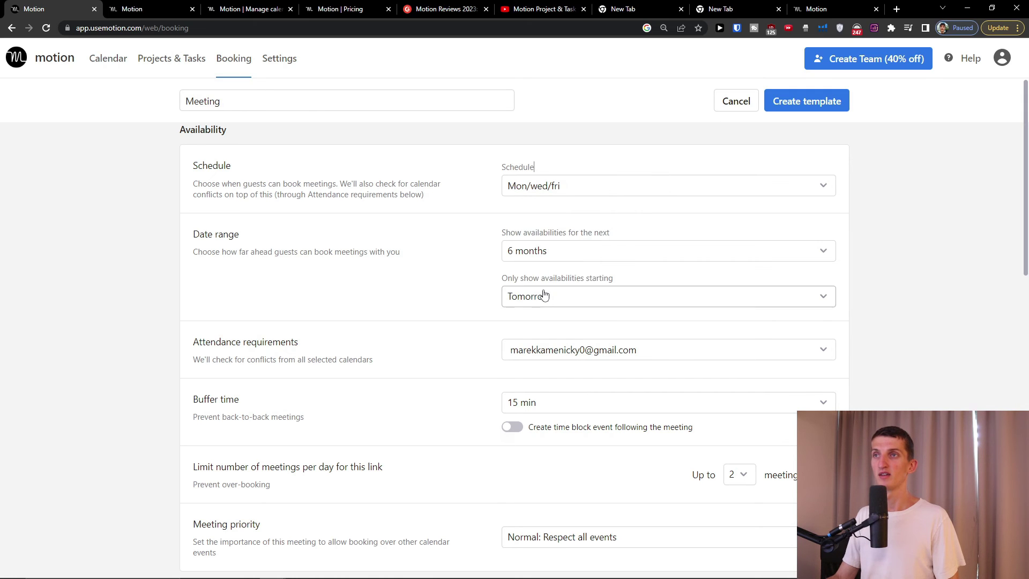
{"action": "left_click", "coordinate": [782, 107]}
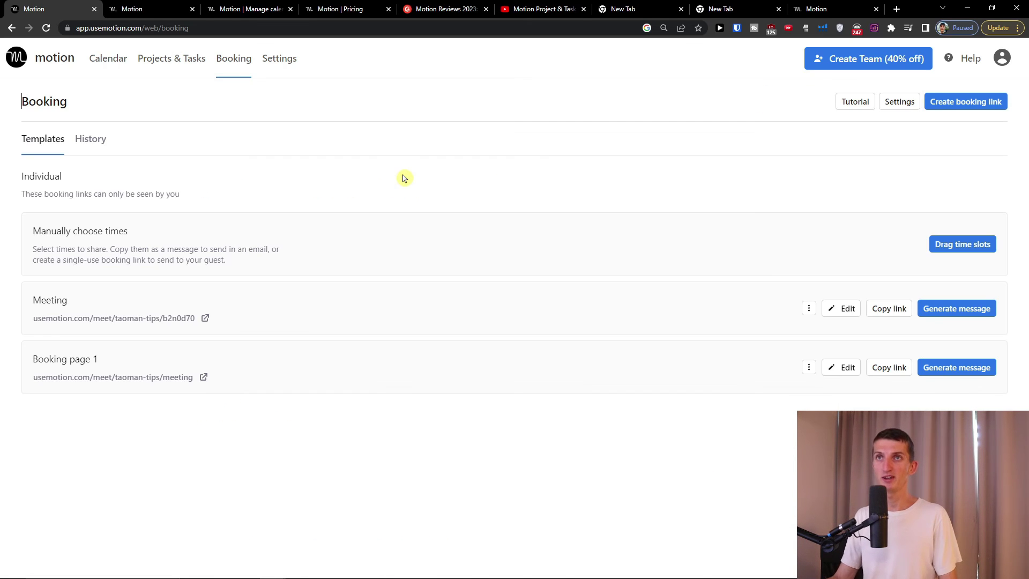
{"action": "left_click", "coordinate": [159, 320]}
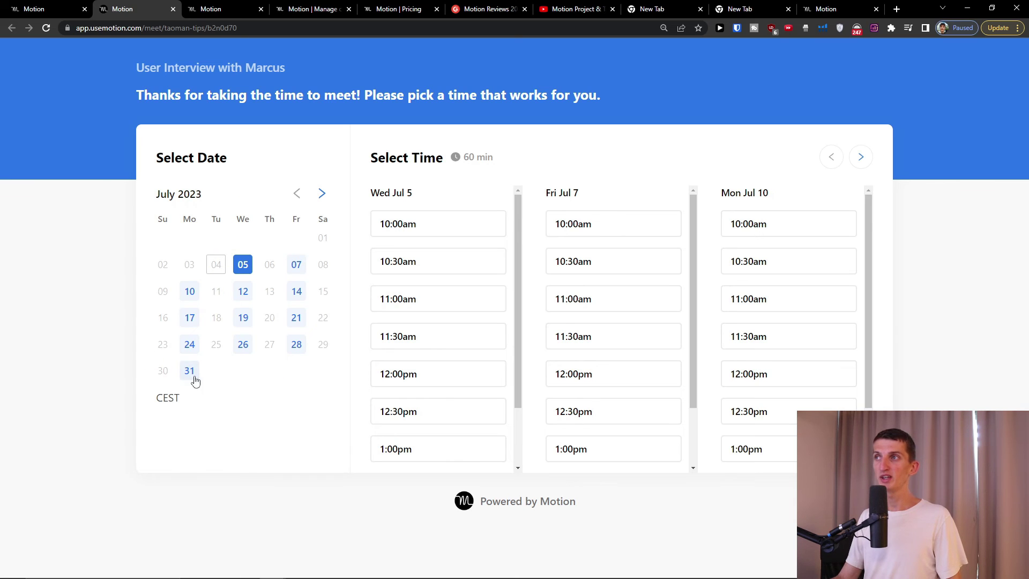
- Book the 10:00am slot on Fri Jul 7 with the invitee's name and e-mail filled in
{"action": "left_click", "coordinate": [290, 270]}
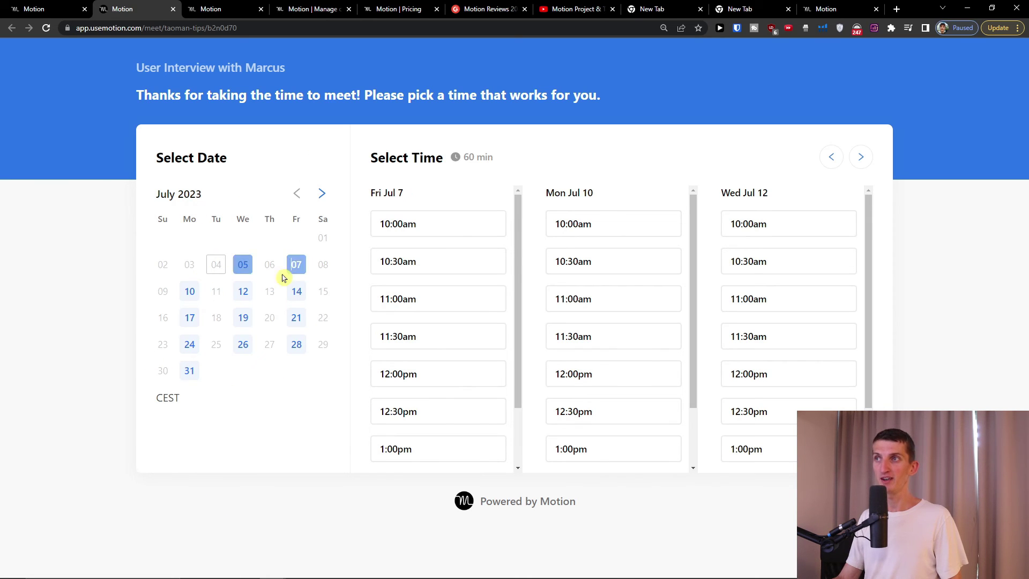
{"action": "left_click", "coordinate": [448, 225]}
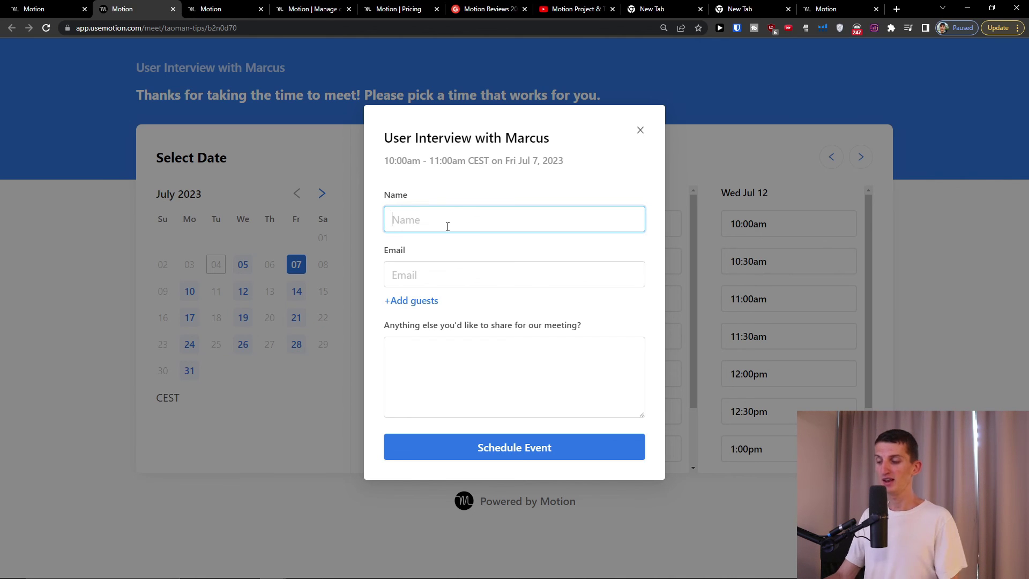
{"action": "type", "text": "Marcus"}
{"action": "key", "text": "Tab"}
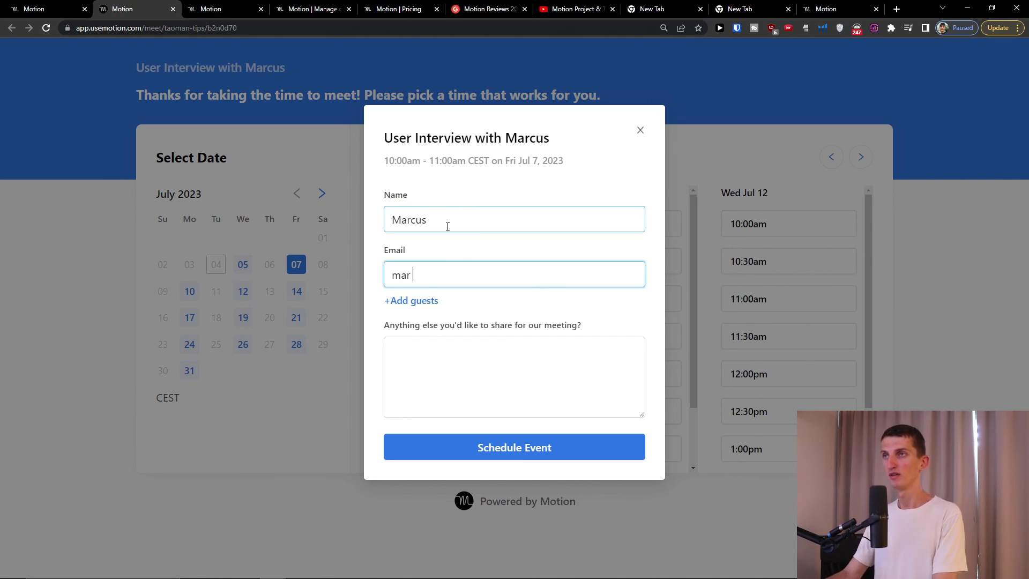
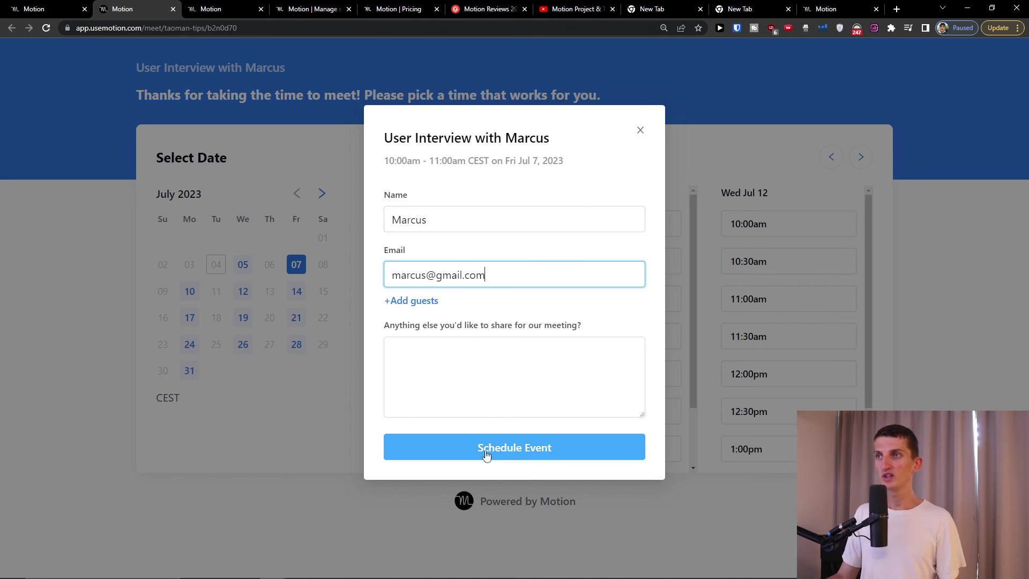
{"action": "left_click", "coordinate": [492, 454]}
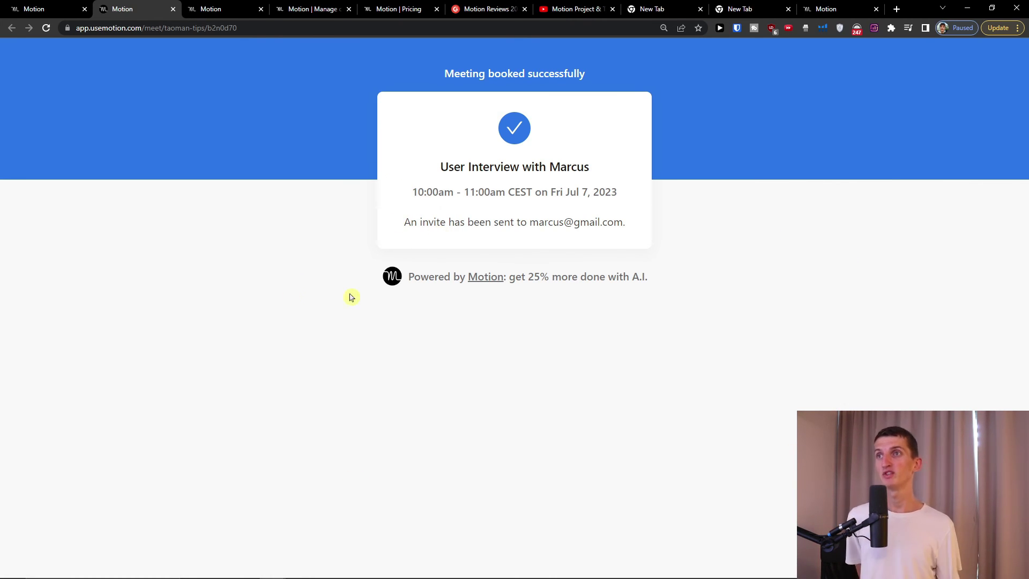
{"action": "left_click", "coordinate": [27, 8]}
- Look through the other open Motion pages, including pricing plans, and go to the calendar week view
{"action": "left_click", "coordinate": [142, 7]}
{"action": "left_click", "coordinate": [215, 4]}
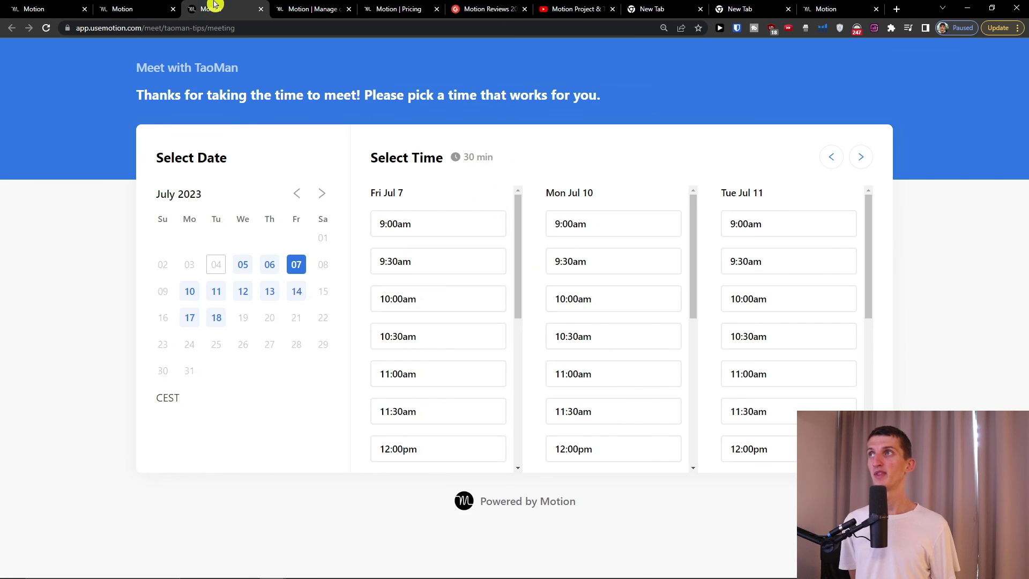
{"action": "left_click", "coordinate": [332, 7]}
{"action": "left_click", "coordinate": [380, 8]}
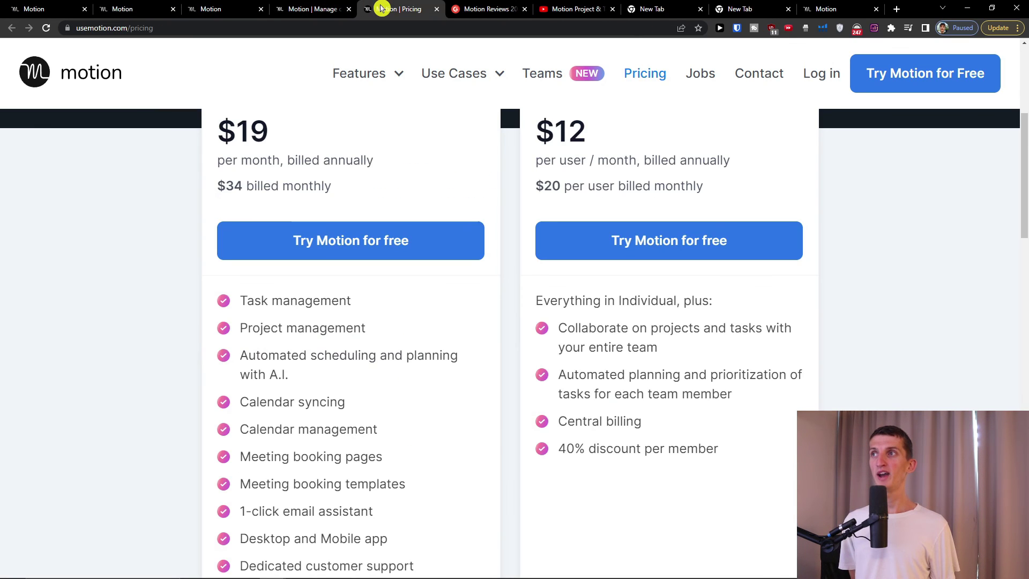
{"action": "left_click", "coordinate": [67, 7]}
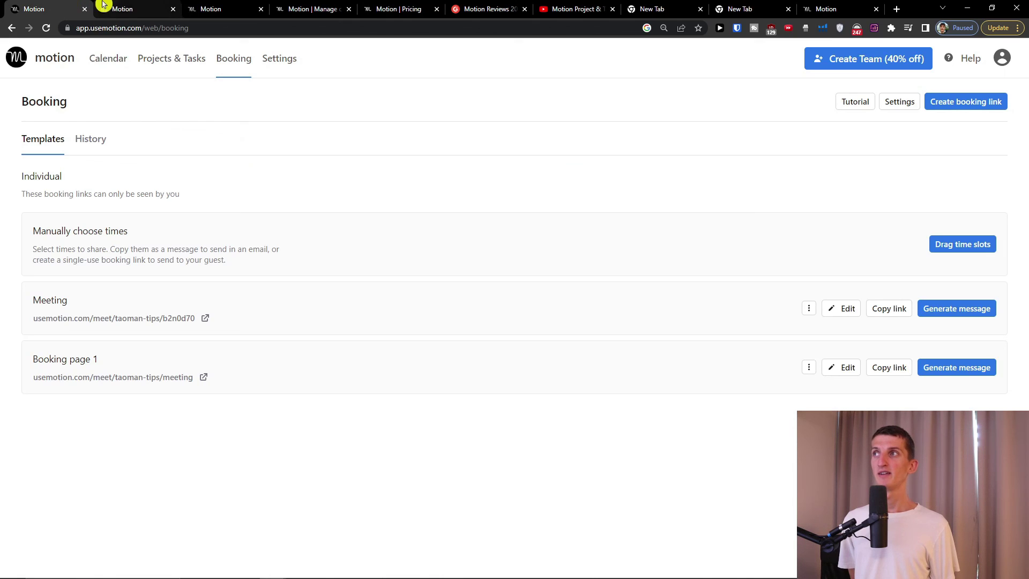
{"action": "left_click", "coordinate": [118, 63]}
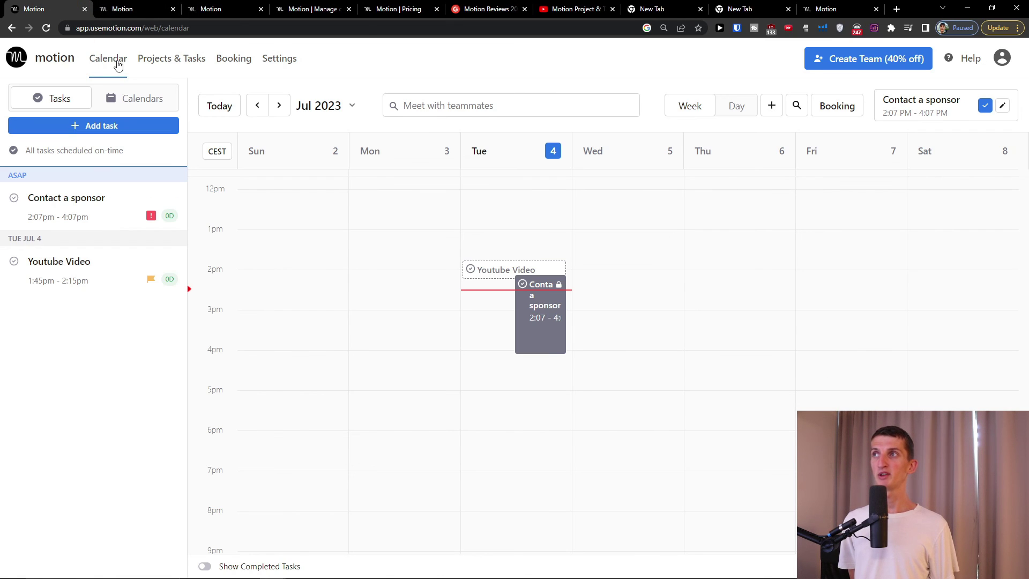
- Open the details of the User Interview booked on Friday, July 7, enlarged for reading
{"action": "scroll", "coordinate": [704, 290], "scroll_direction": "down", "scroll_amount": 1}
{"action": "scroll", "coordinate": [705, 290], "scroll_direction": "up", "scroll_amount": 4}
{"action": "left_click", "coordinate": [705, 290]}
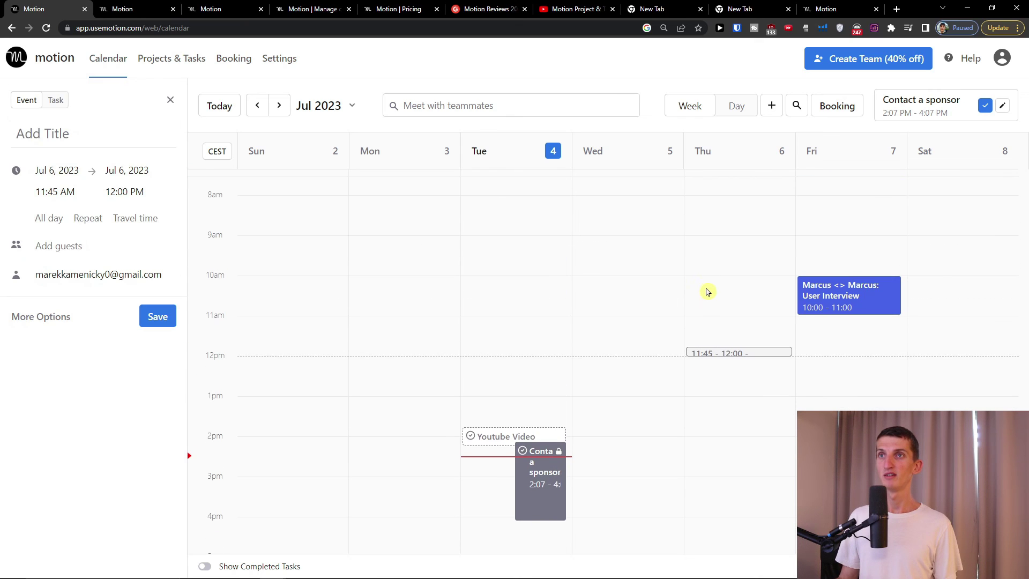
{"action": "key", "text": "Escape"}
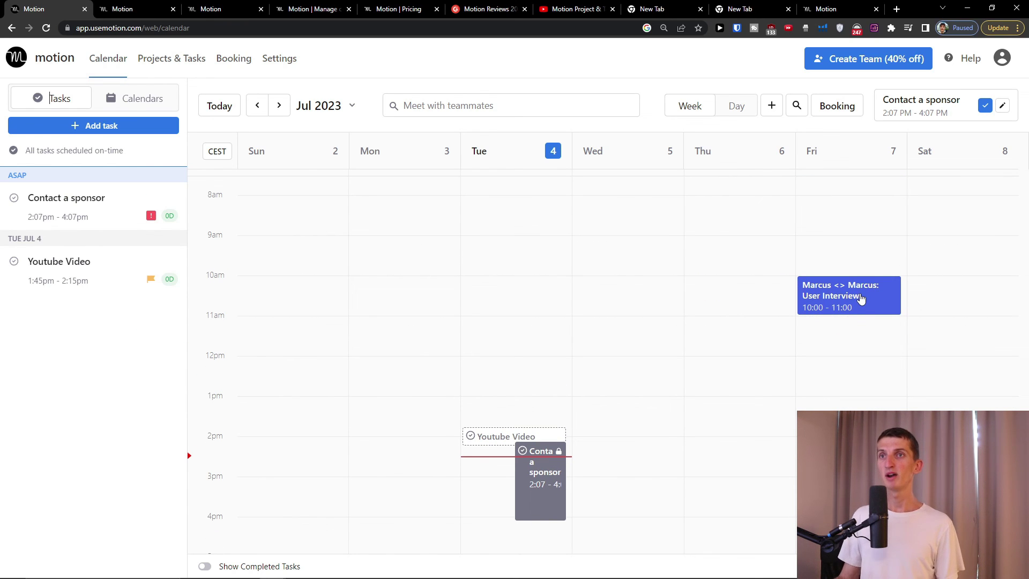
{"action": "left_click", "coordinate": [860, 296]}
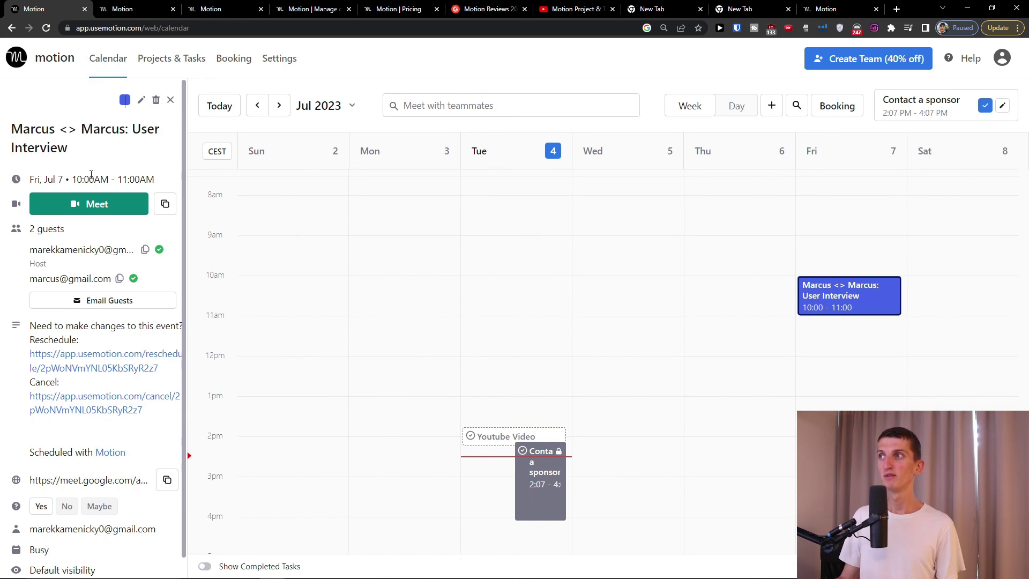
{"action": "key", "text": "ctrl+plus"}
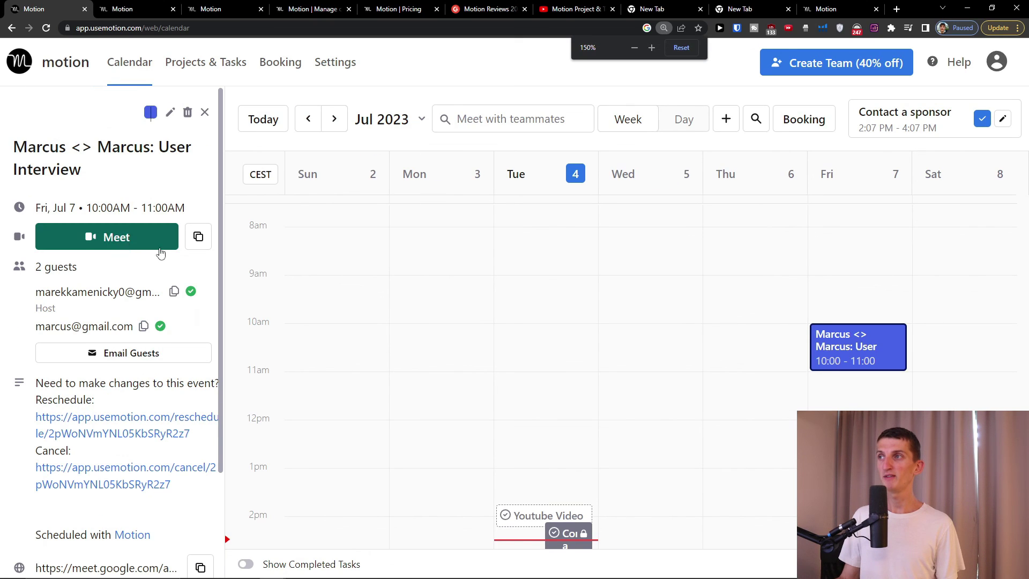
{"action": "scroll", "coordinate": [161, 253], "scroll_direction": "down", "scroll_amount": 3}
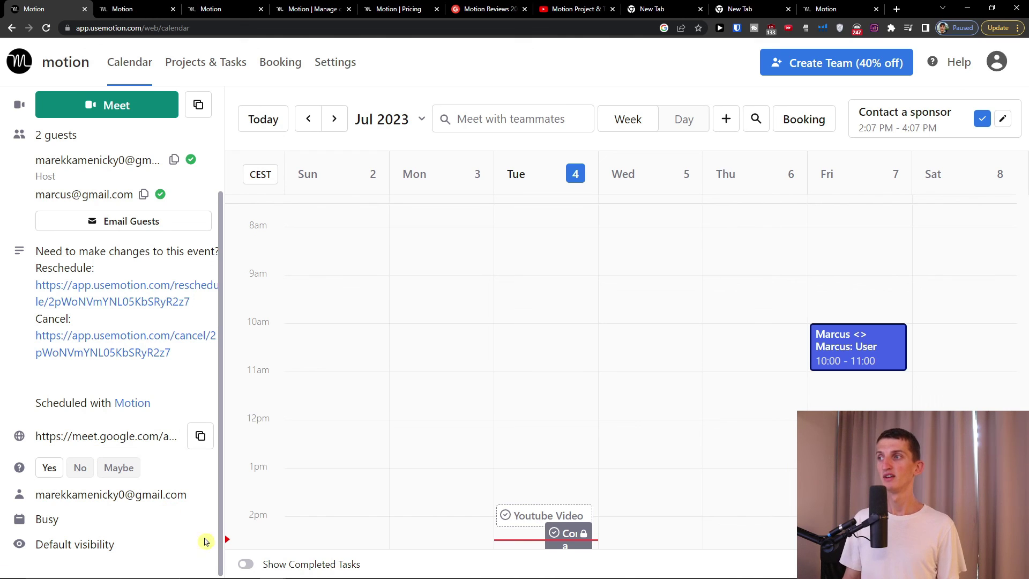
{"action": "scroll", "coordinate": [116, 461], "scroll_direction": "up", "scroll_amount": 3}
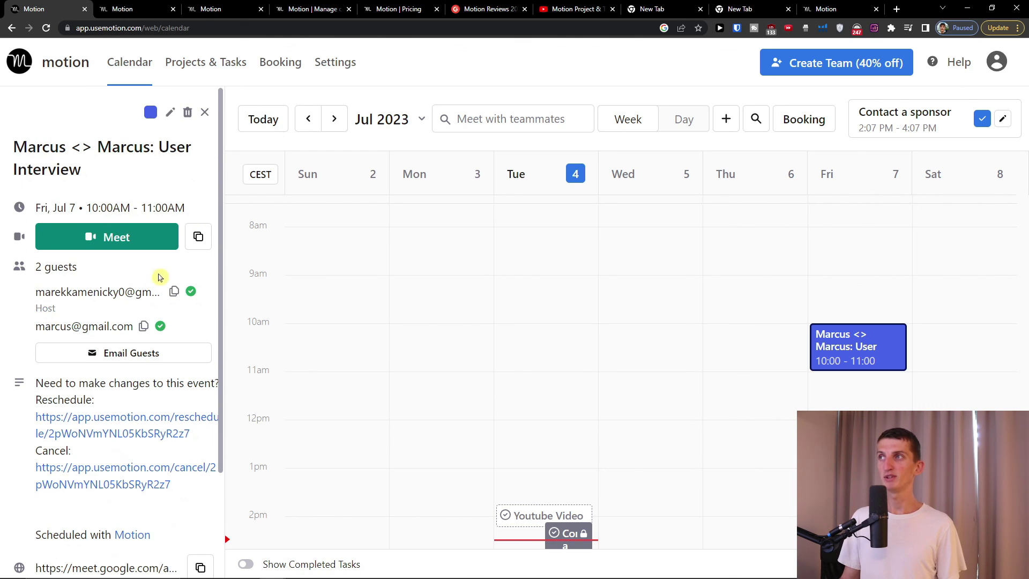
- Check the My Tasks list, return to the calendar, then open Settings on the Calendars section
{"action": "left_click", "coordinate": [221, 55]}
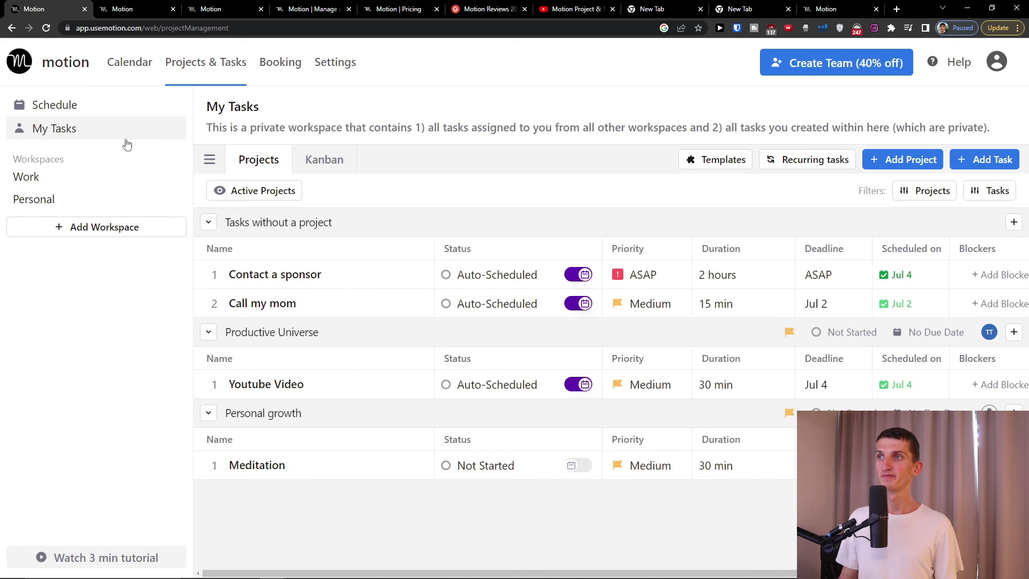
{"action": "left_click", "coordinate": [122, 63]}
{"action": "key", "text": "ctrl+minus"}
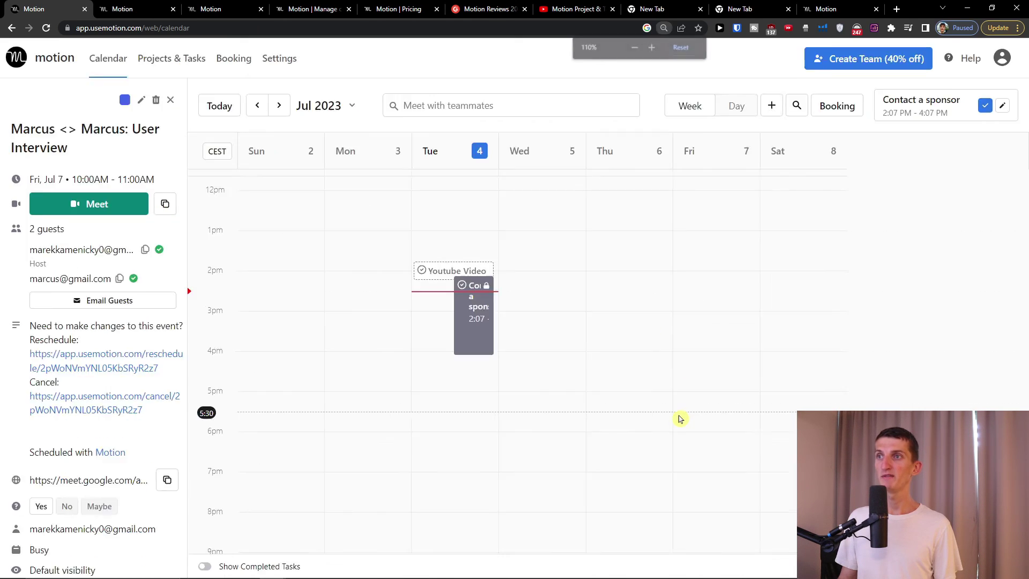
{"action": "key", "text": "ctrl+plus"}
{"action": "scroll", "coordinate": [603, 395], "scroll_direction": "down", "scroll_amount": 1}
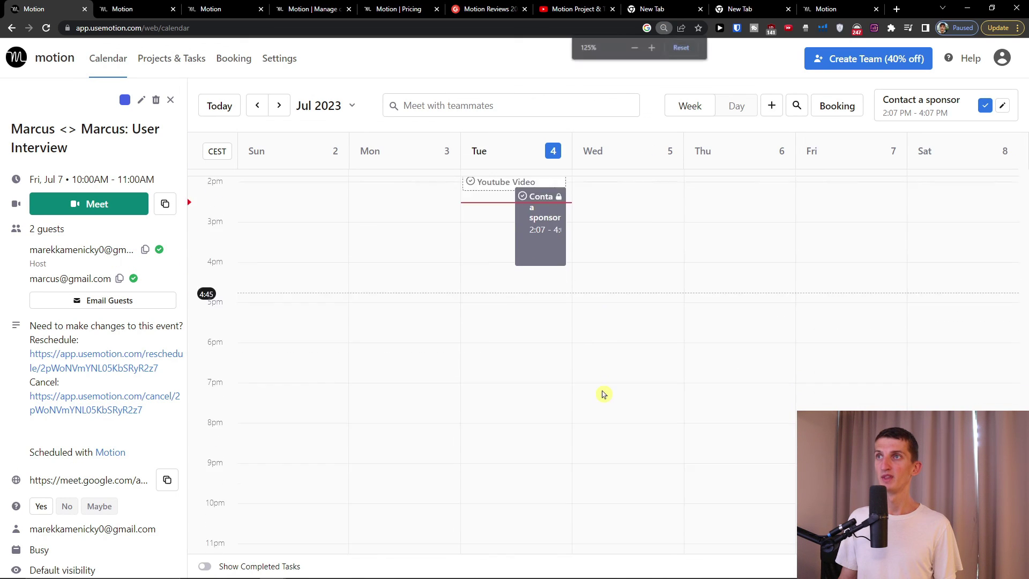
{"action": "scroll", "coordinate": [604, 394], "scroll_direction": "up", "scroll_amount": 6}
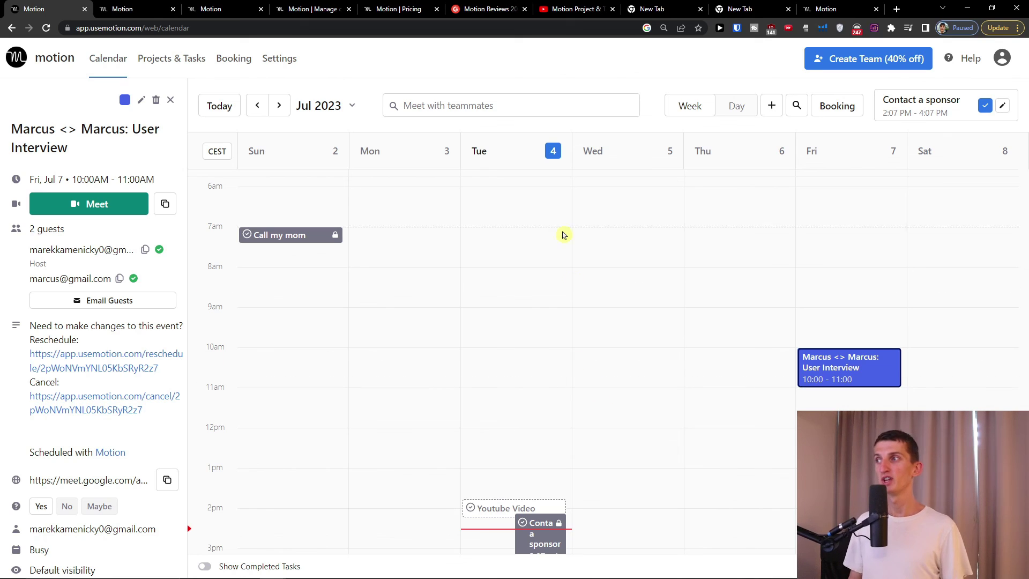
{"action": "left_click", "coordinate": [280, 67]}
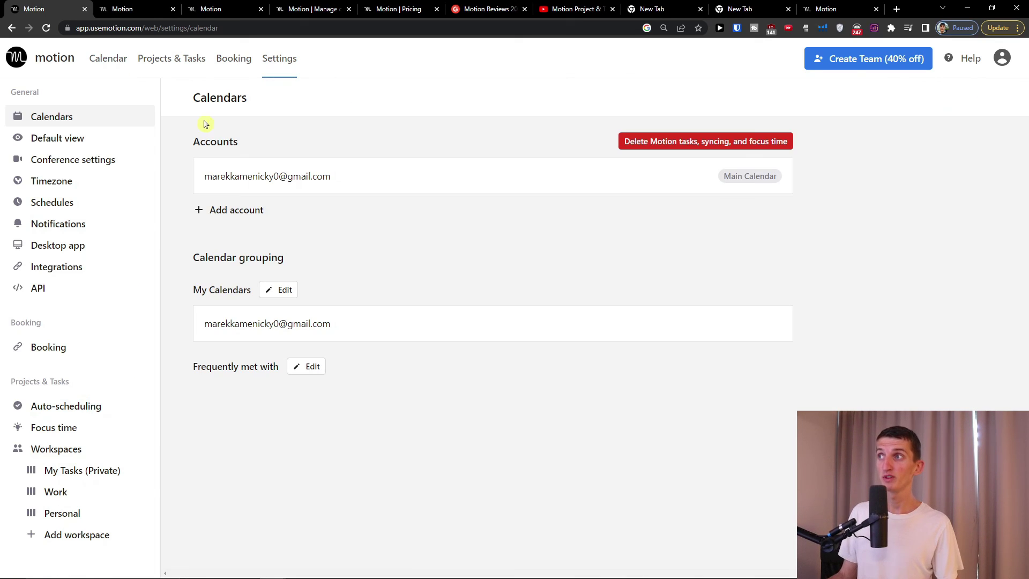
- Review the Default view, Conference, Timezone, Schedules and Desktop app settings, ending on Integrations
{"action": "left_click", "coordinate": [92, 137]}
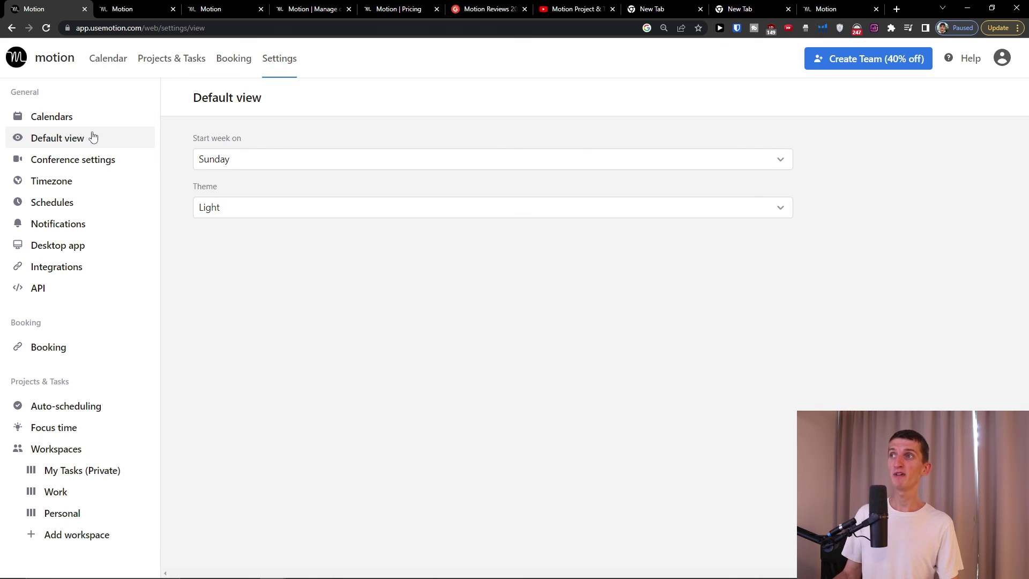
{"action": "left_click", "coordinate": [105, 167]}
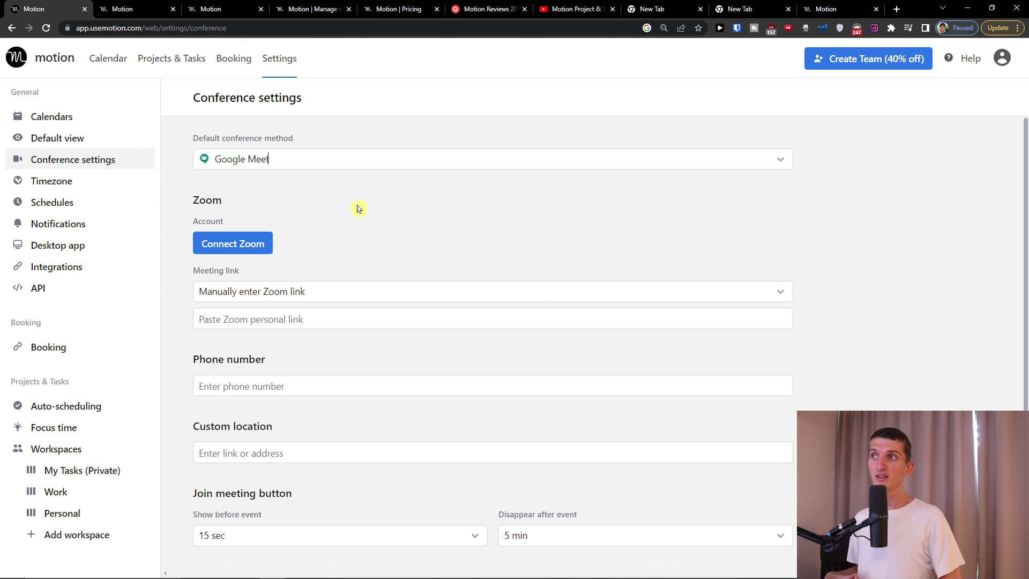
{"action": "scroll", "coordinate": [354, 212], "scroll_direction": "down", "scroll_amount": 3}
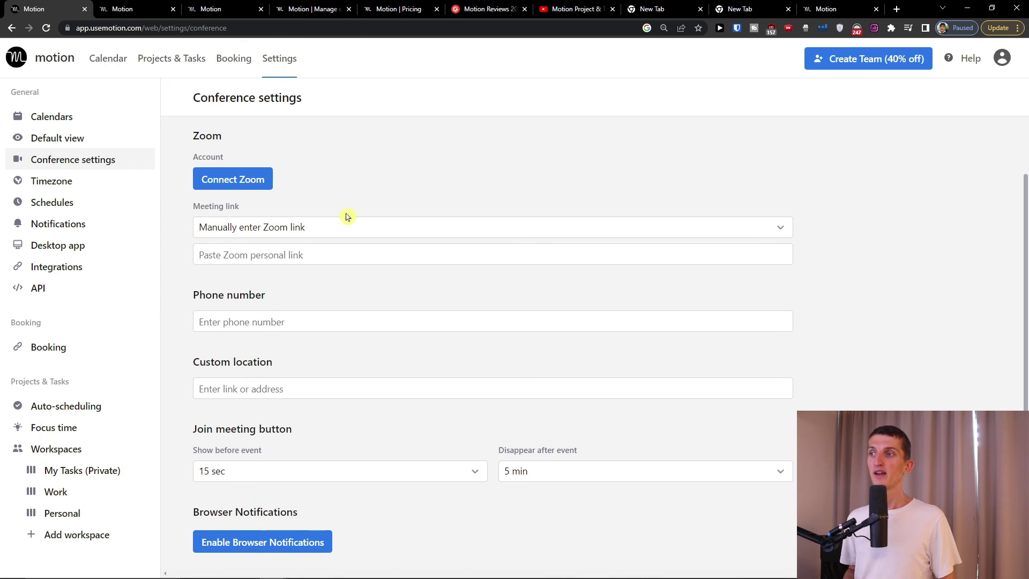
{"action": "left_click", "coordinate": [89, 186]}
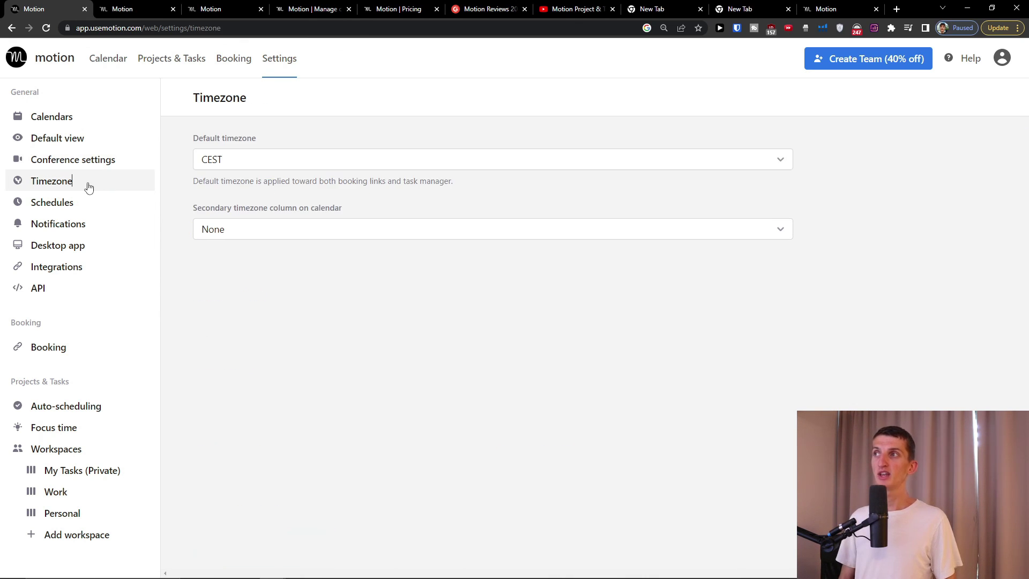
{"action": "left_click", "coordinate": [63, 208]}
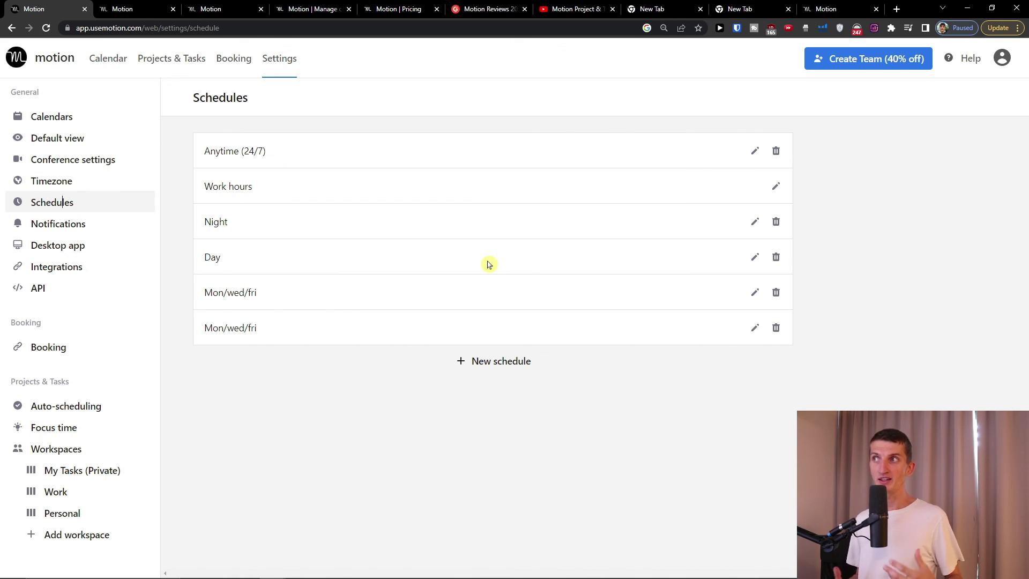
{"action": "left_click", "coordinate": [64, 250]}
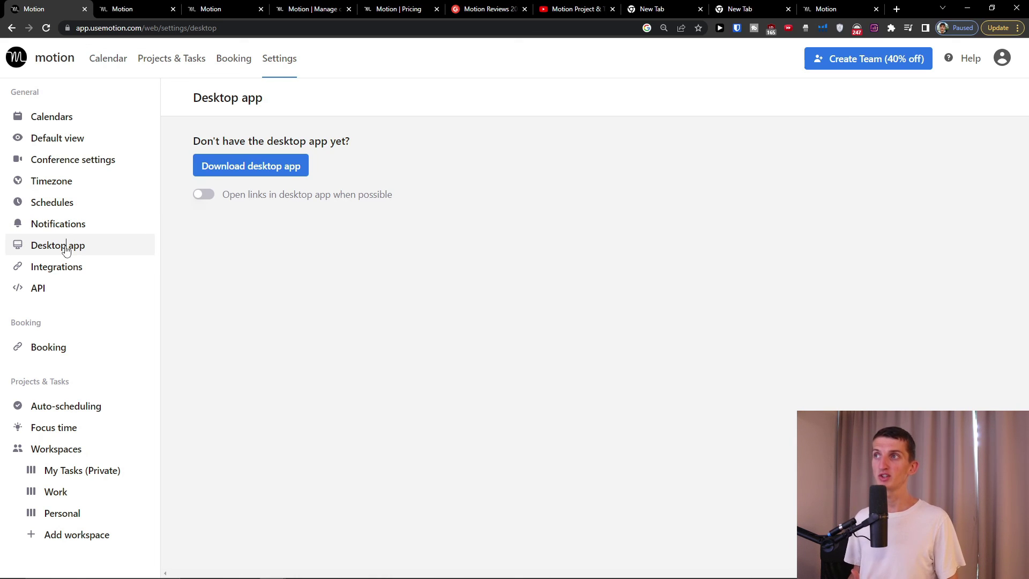
{"action": "left_click", "coordinate": [78, 266]}
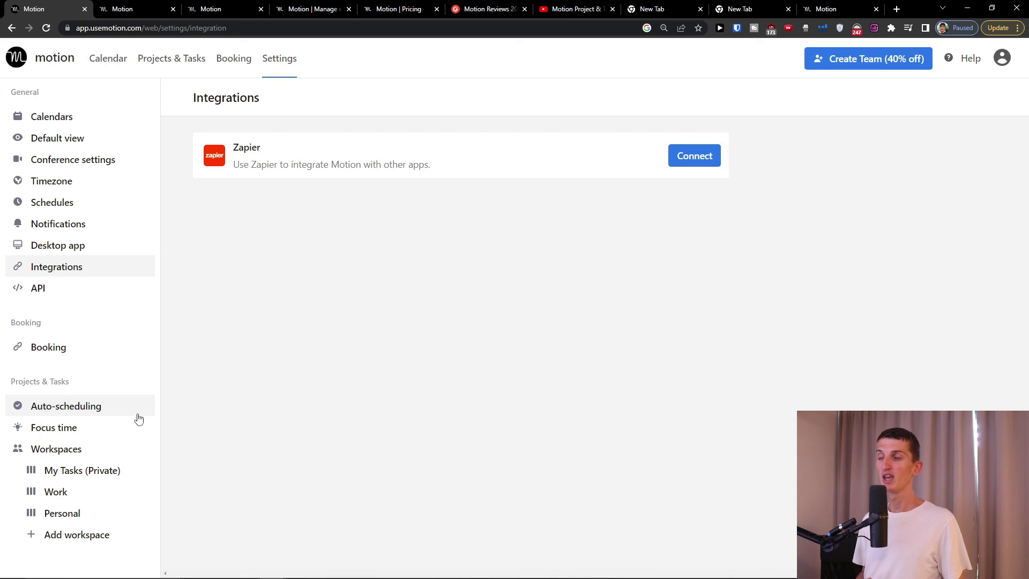
- Review Auto-scheduling and Focus time, then the My Tasks (Private) and Work workspace settings
{"action": "left_click", "coordinate": [118, 411]}
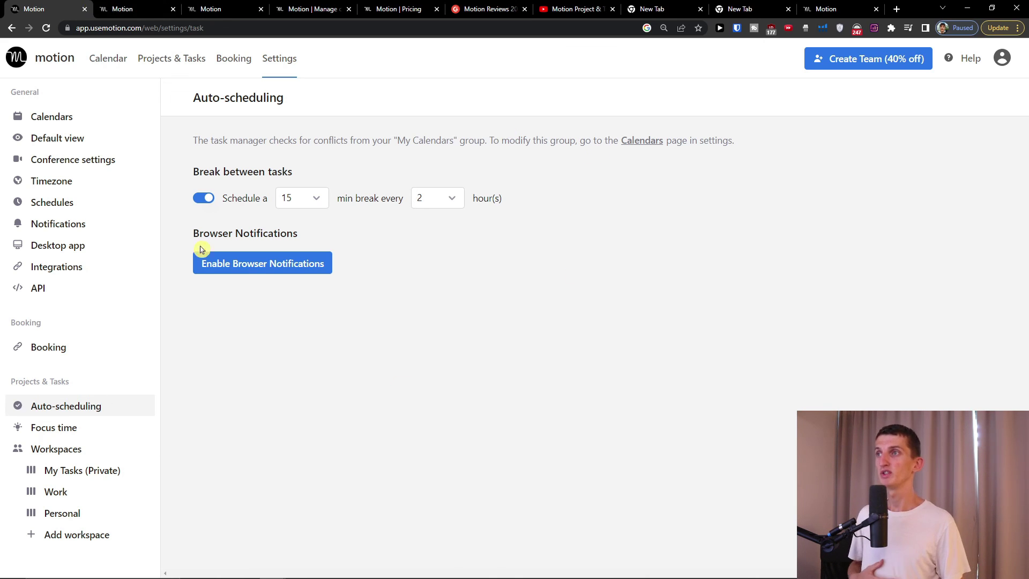
{"action": "left_click", "coordinate": [107, 429]}
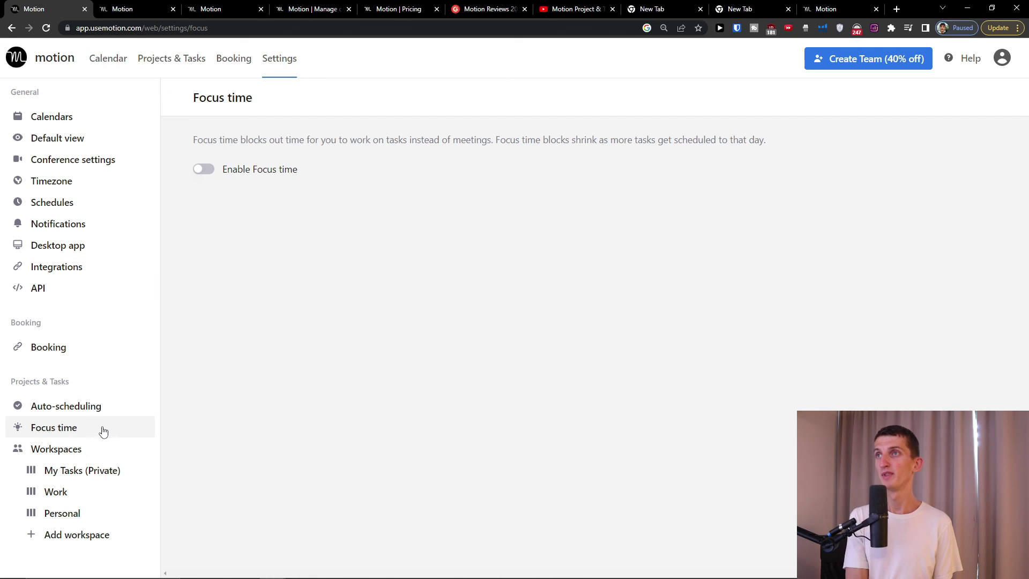
{"action": "left_click", "coordinate": [75, 452]}
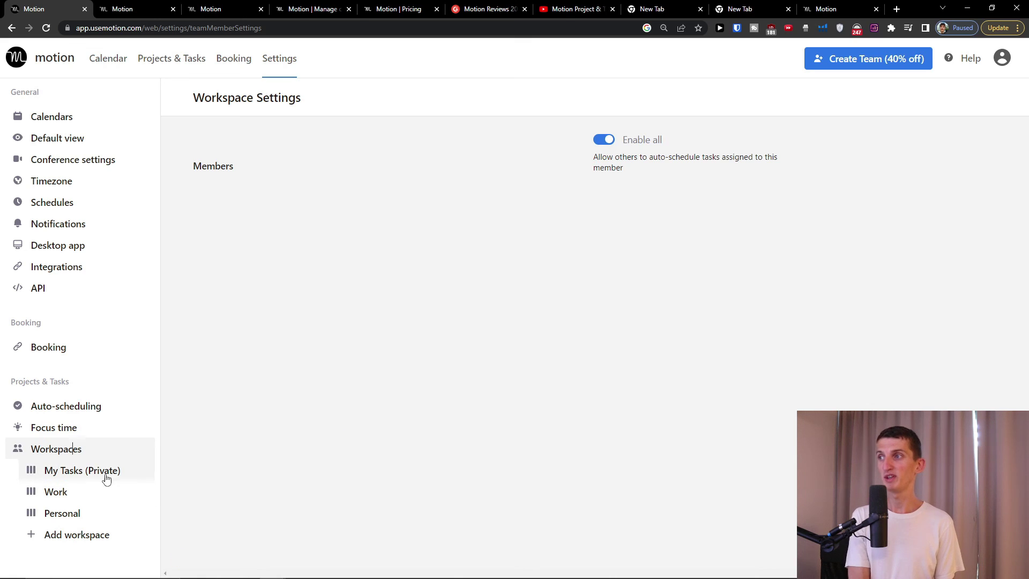
{"action": "left_click", "coordinate": [103, 475]}
{"action": "left_click", "coordinate": [76, 496]}
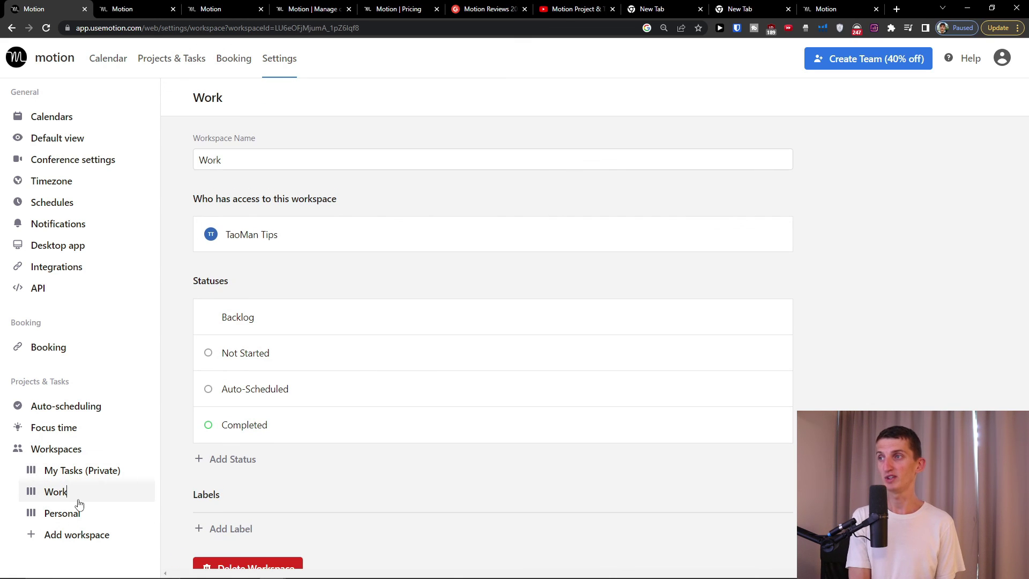
{"action": "scroll", "coordinate": [319, 458], "scroll_direction": "down", "scroll_amount": 2}
{"action": "scroll", "coordinate": [327, 450], "scroll_direction": "up", "scroll_amount": 2}
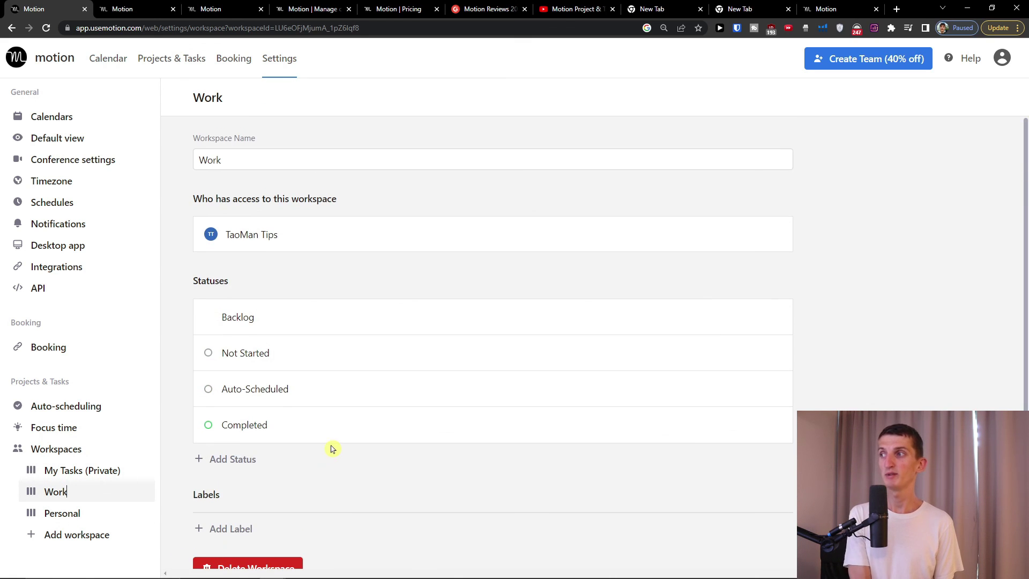
{"action": "scroll", "coordinate": [333, 448], "scroll_direction": "down", "scroll_amount": 1}
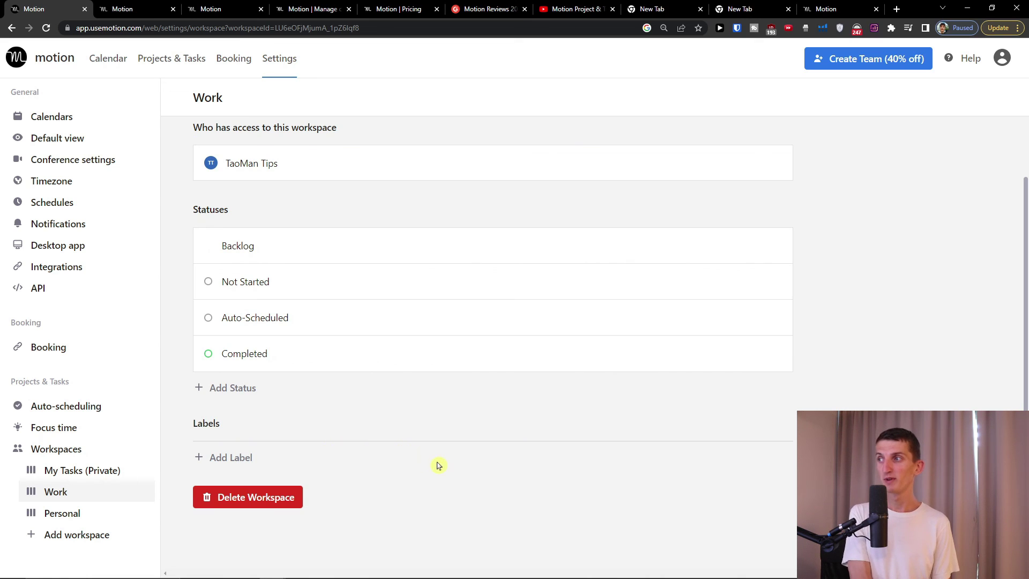